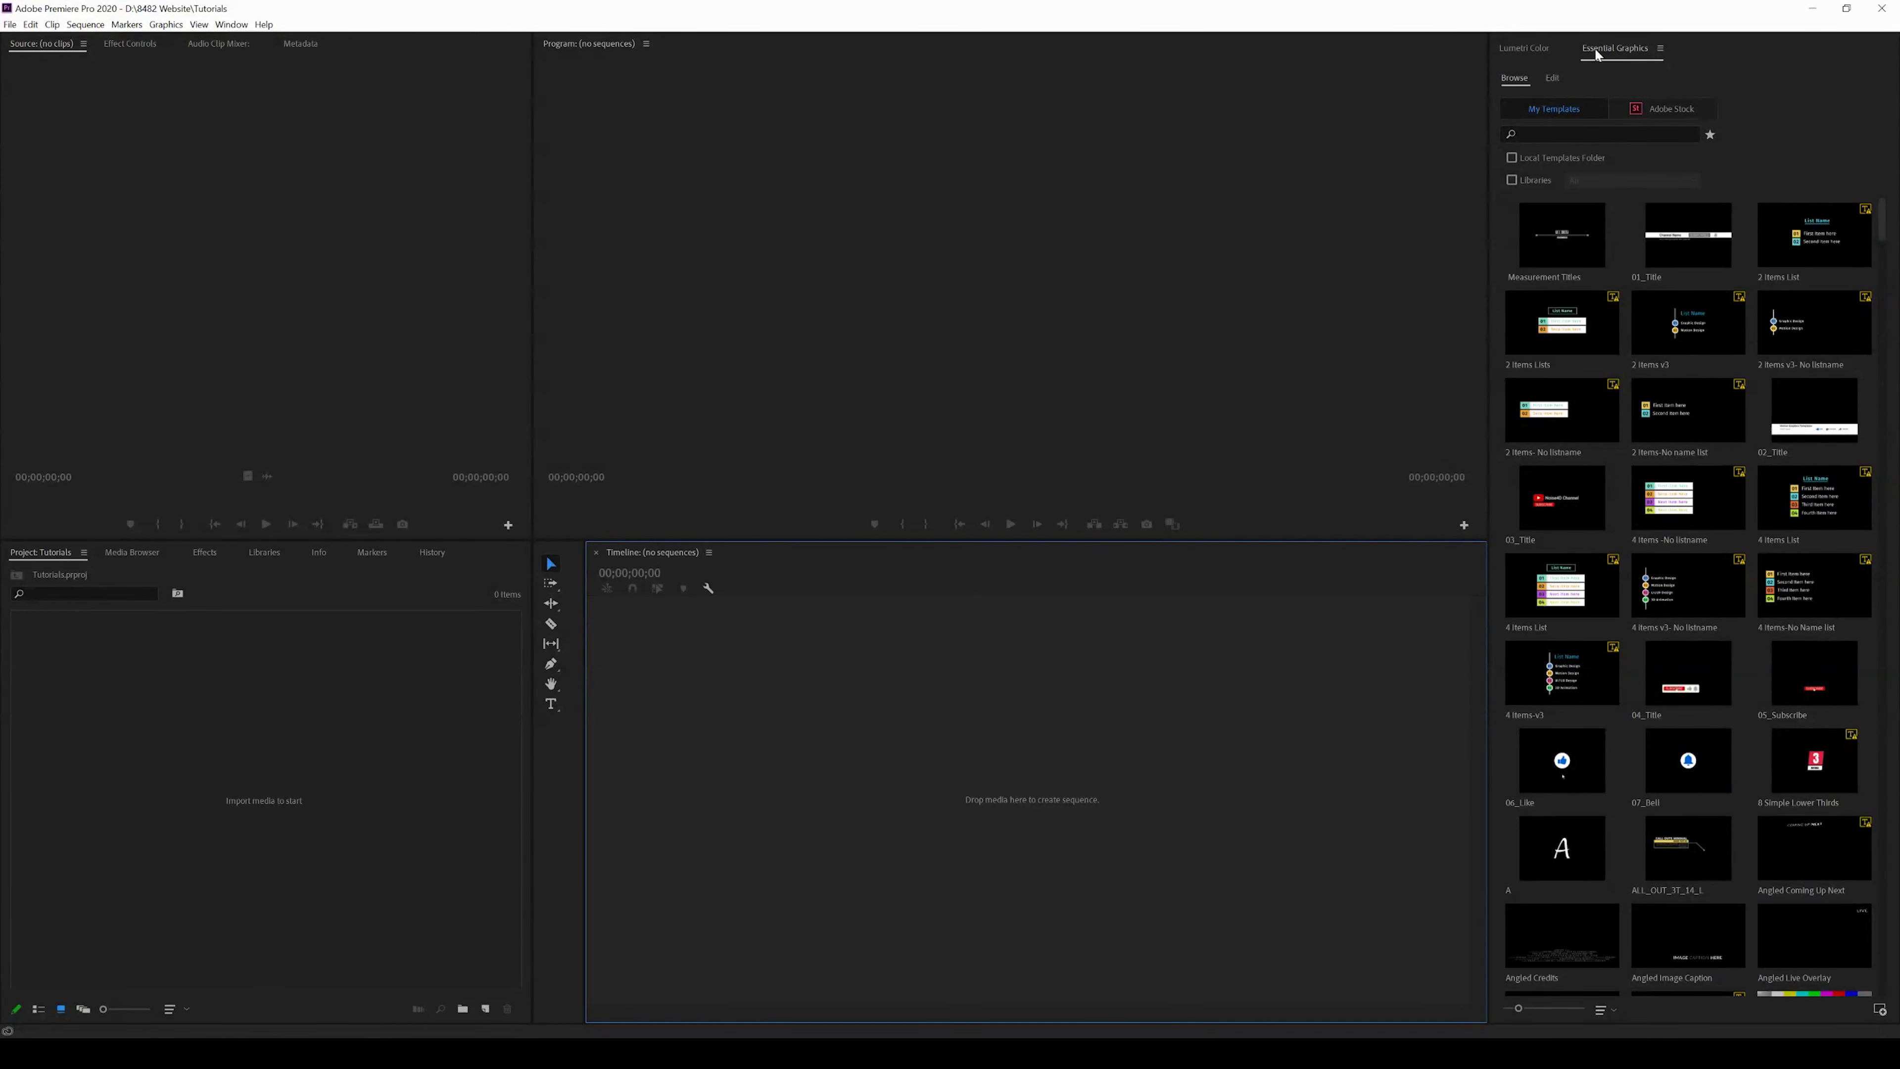
Scroll through the installed motion graphics templates in the Essential Graphics Browse library
{"action": "scroll", "coordinate": [1624, 465], "scroll_direction": "down", "scroll_amount": 15}
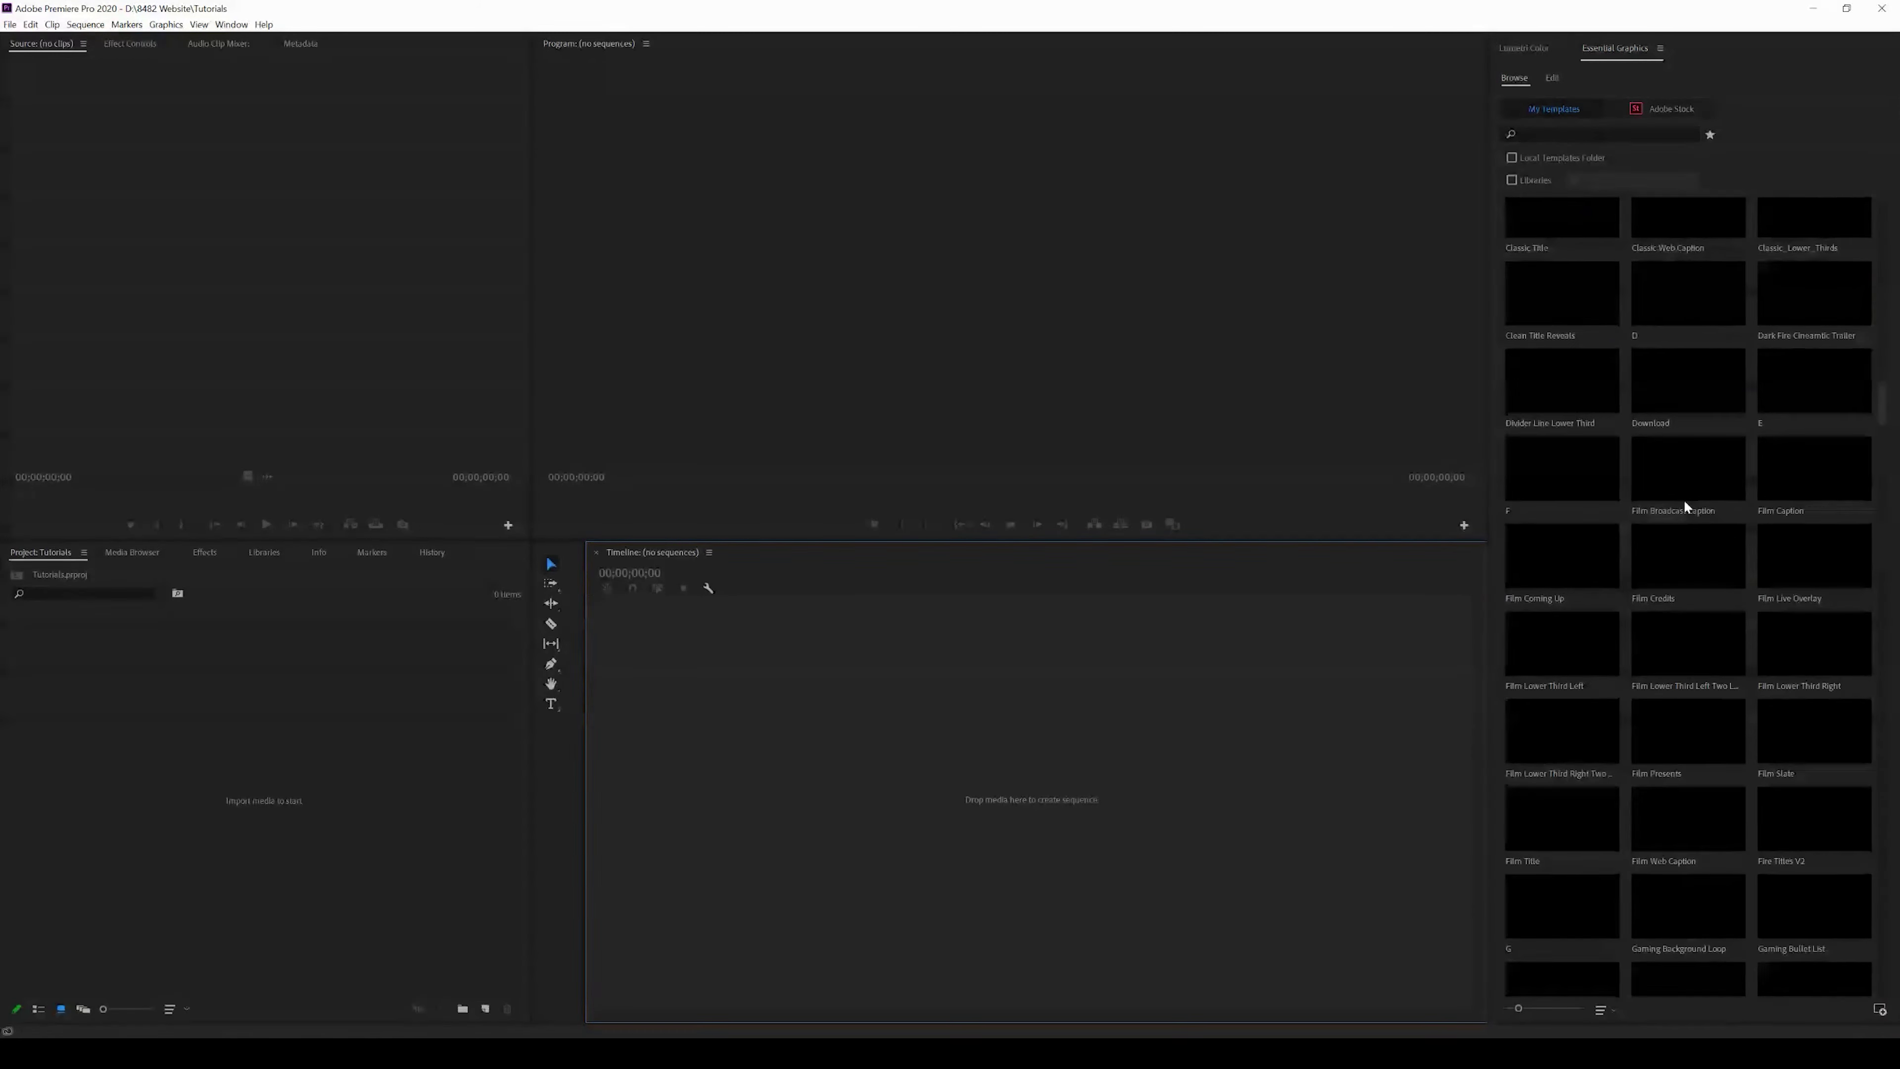
{"action": "scroll", "coordinate": [1687, 500], "scroll_direction": "down", "scroll_amount": 20}
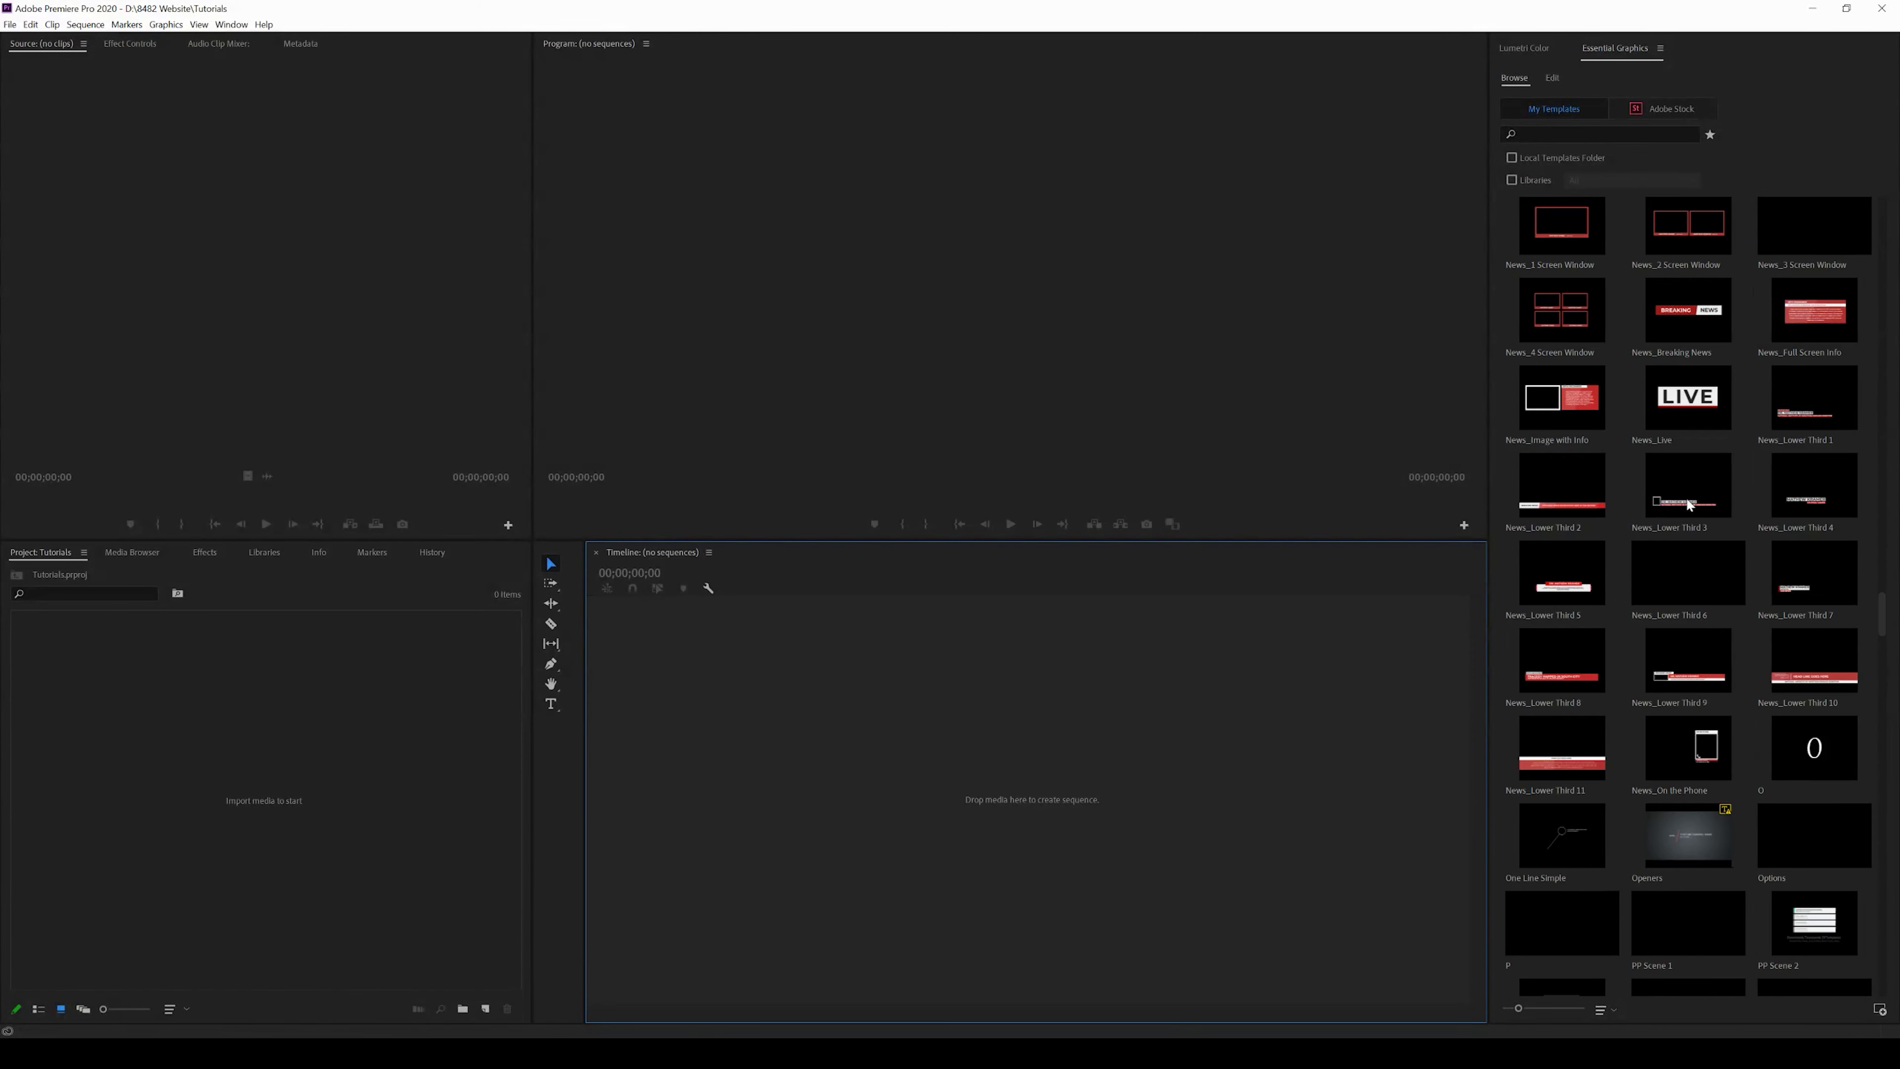
{"action": "scroll", "coordinate": [1687, 503], "scroll_direction": "down", "scroll_amount": 20}
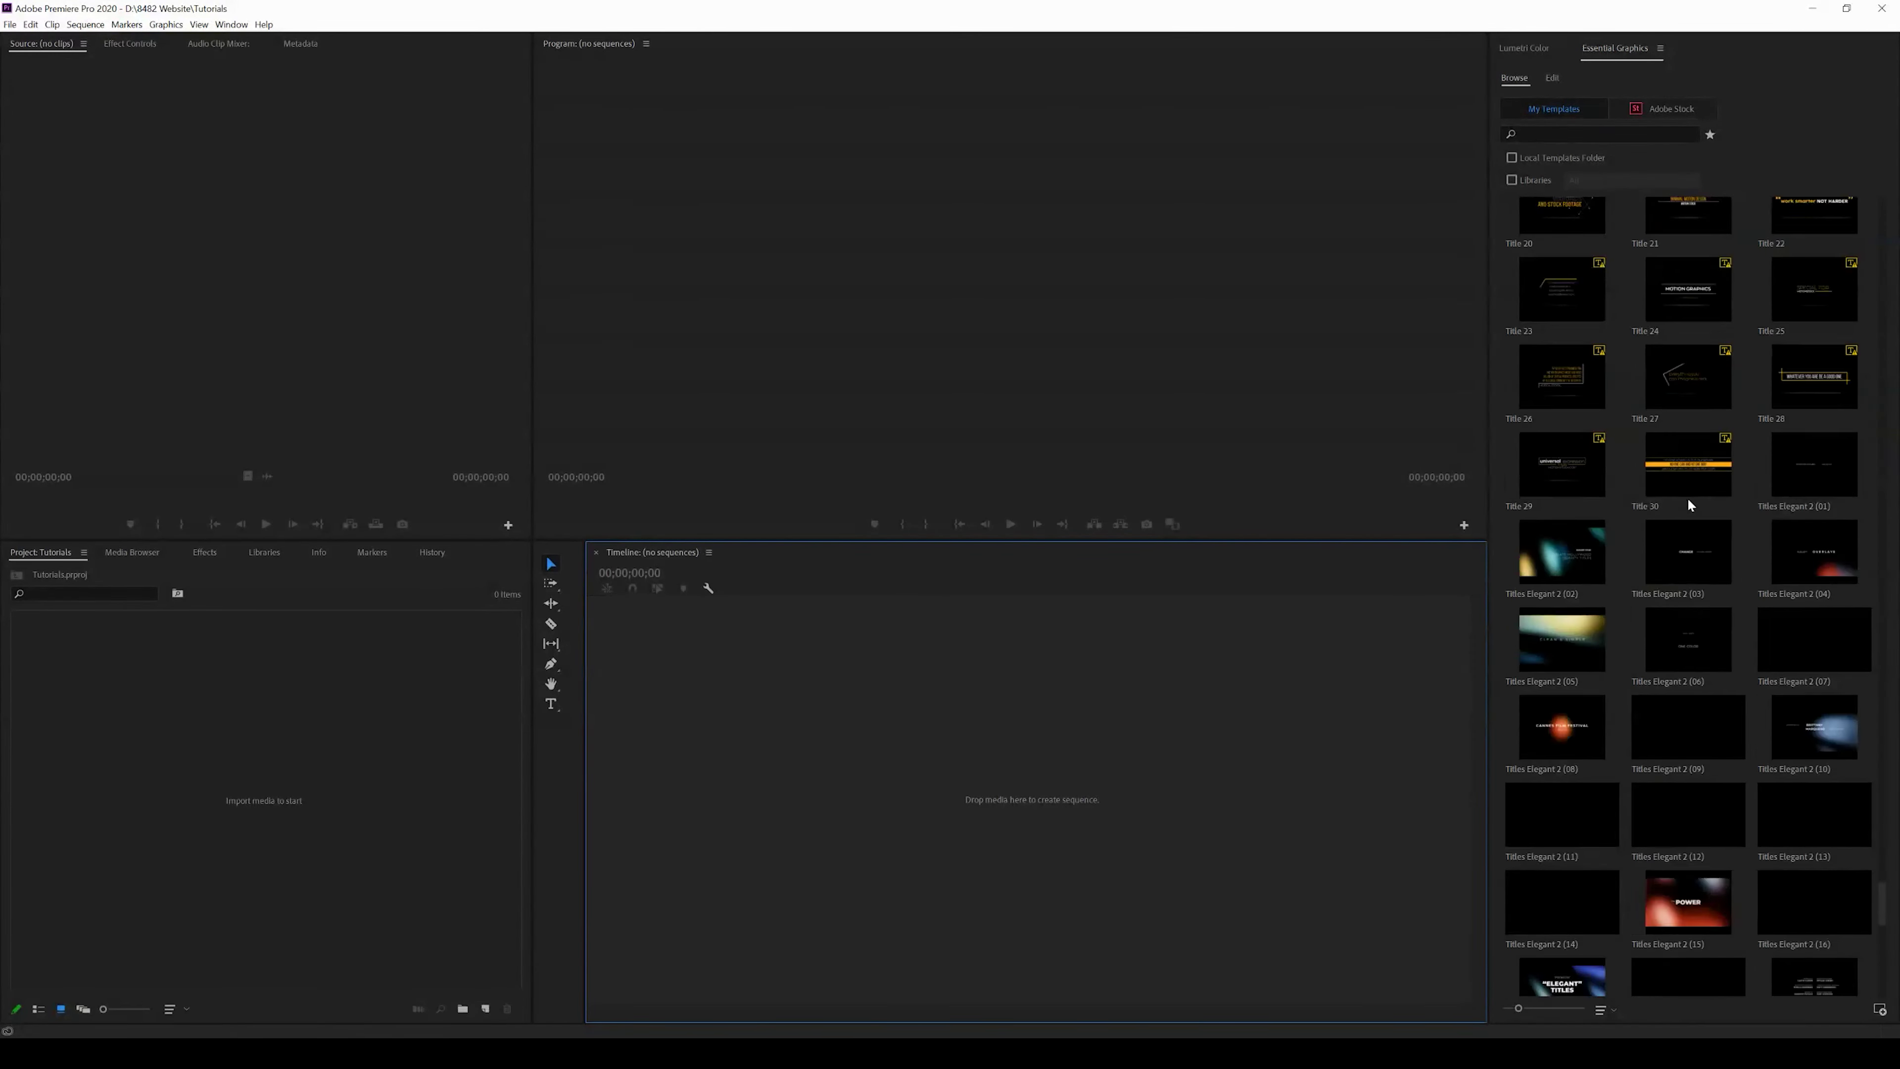
{"action": "scroll", "coordinate": [1667, 534], "scroll_direction": "up", "scroll_amount": 20}
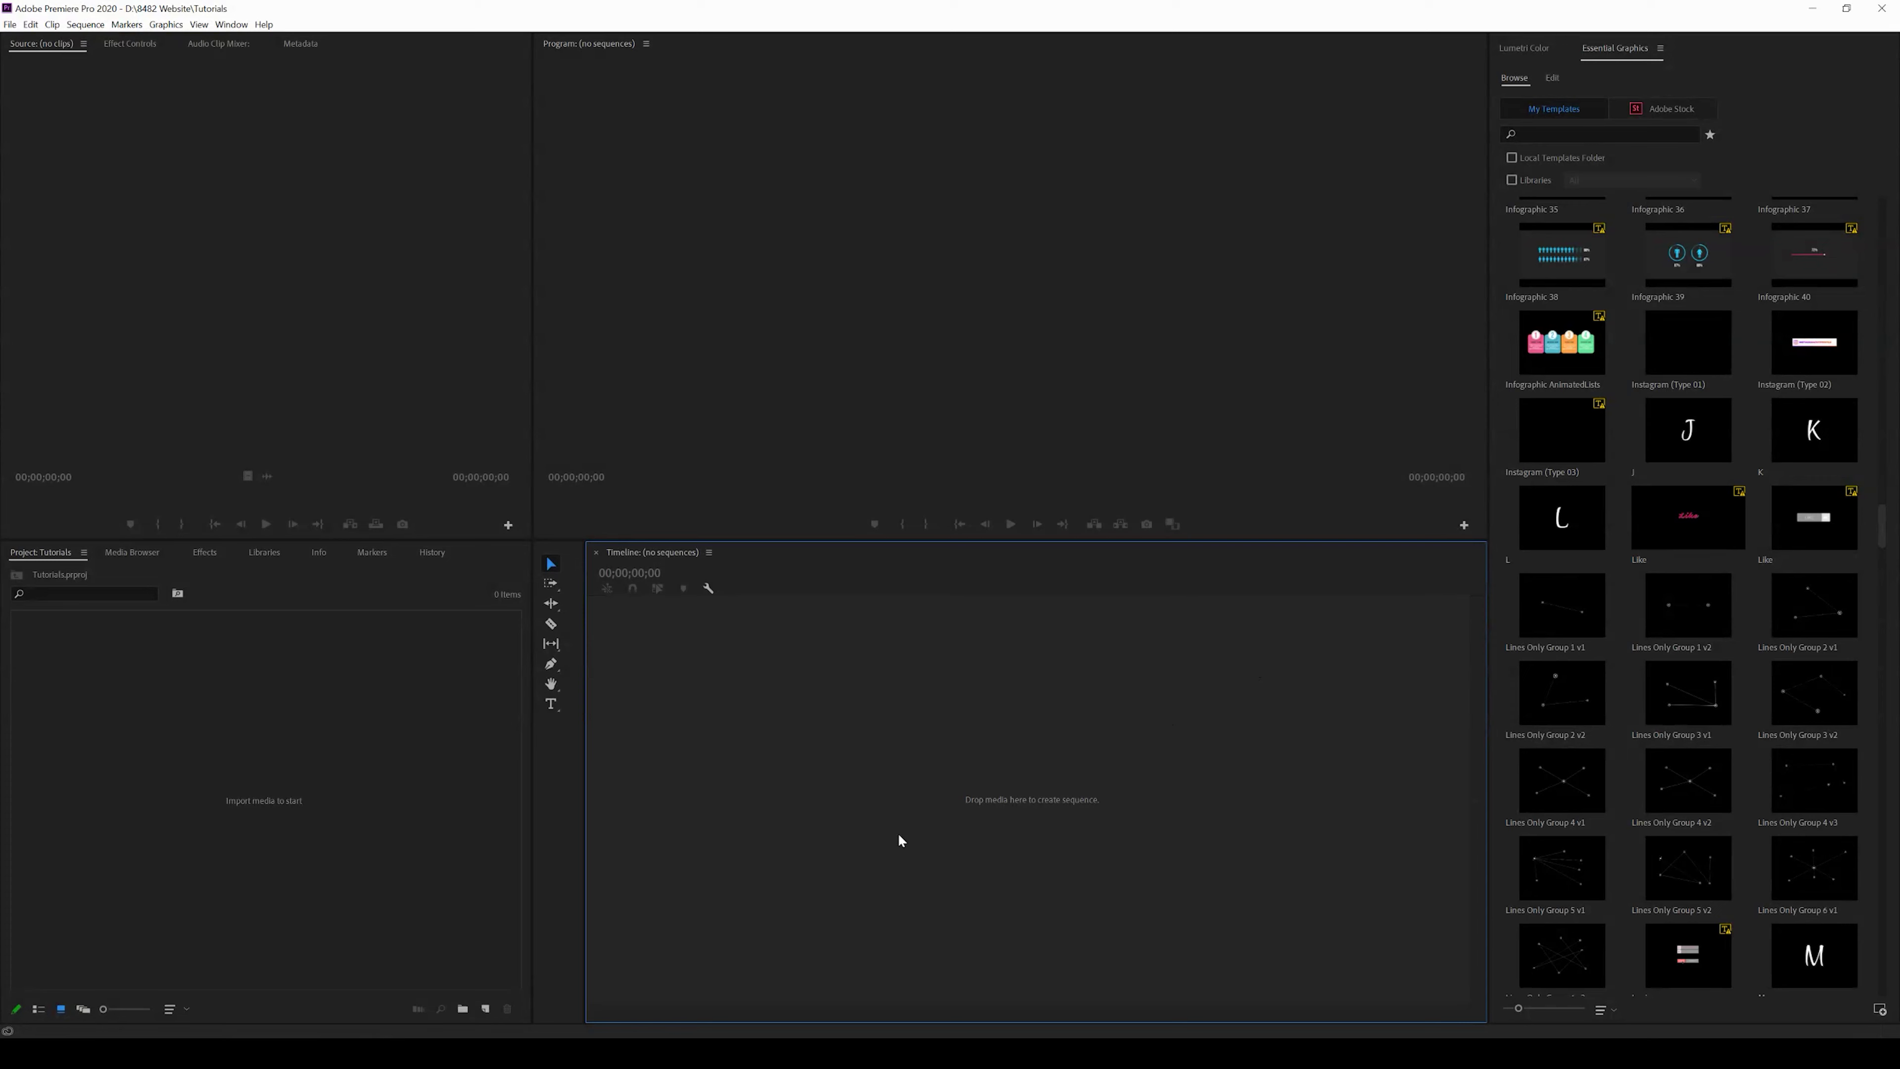
Create a new white Color Matte with default video settings and name
{"action": "left_click", "coordinate": [487, 1007]}
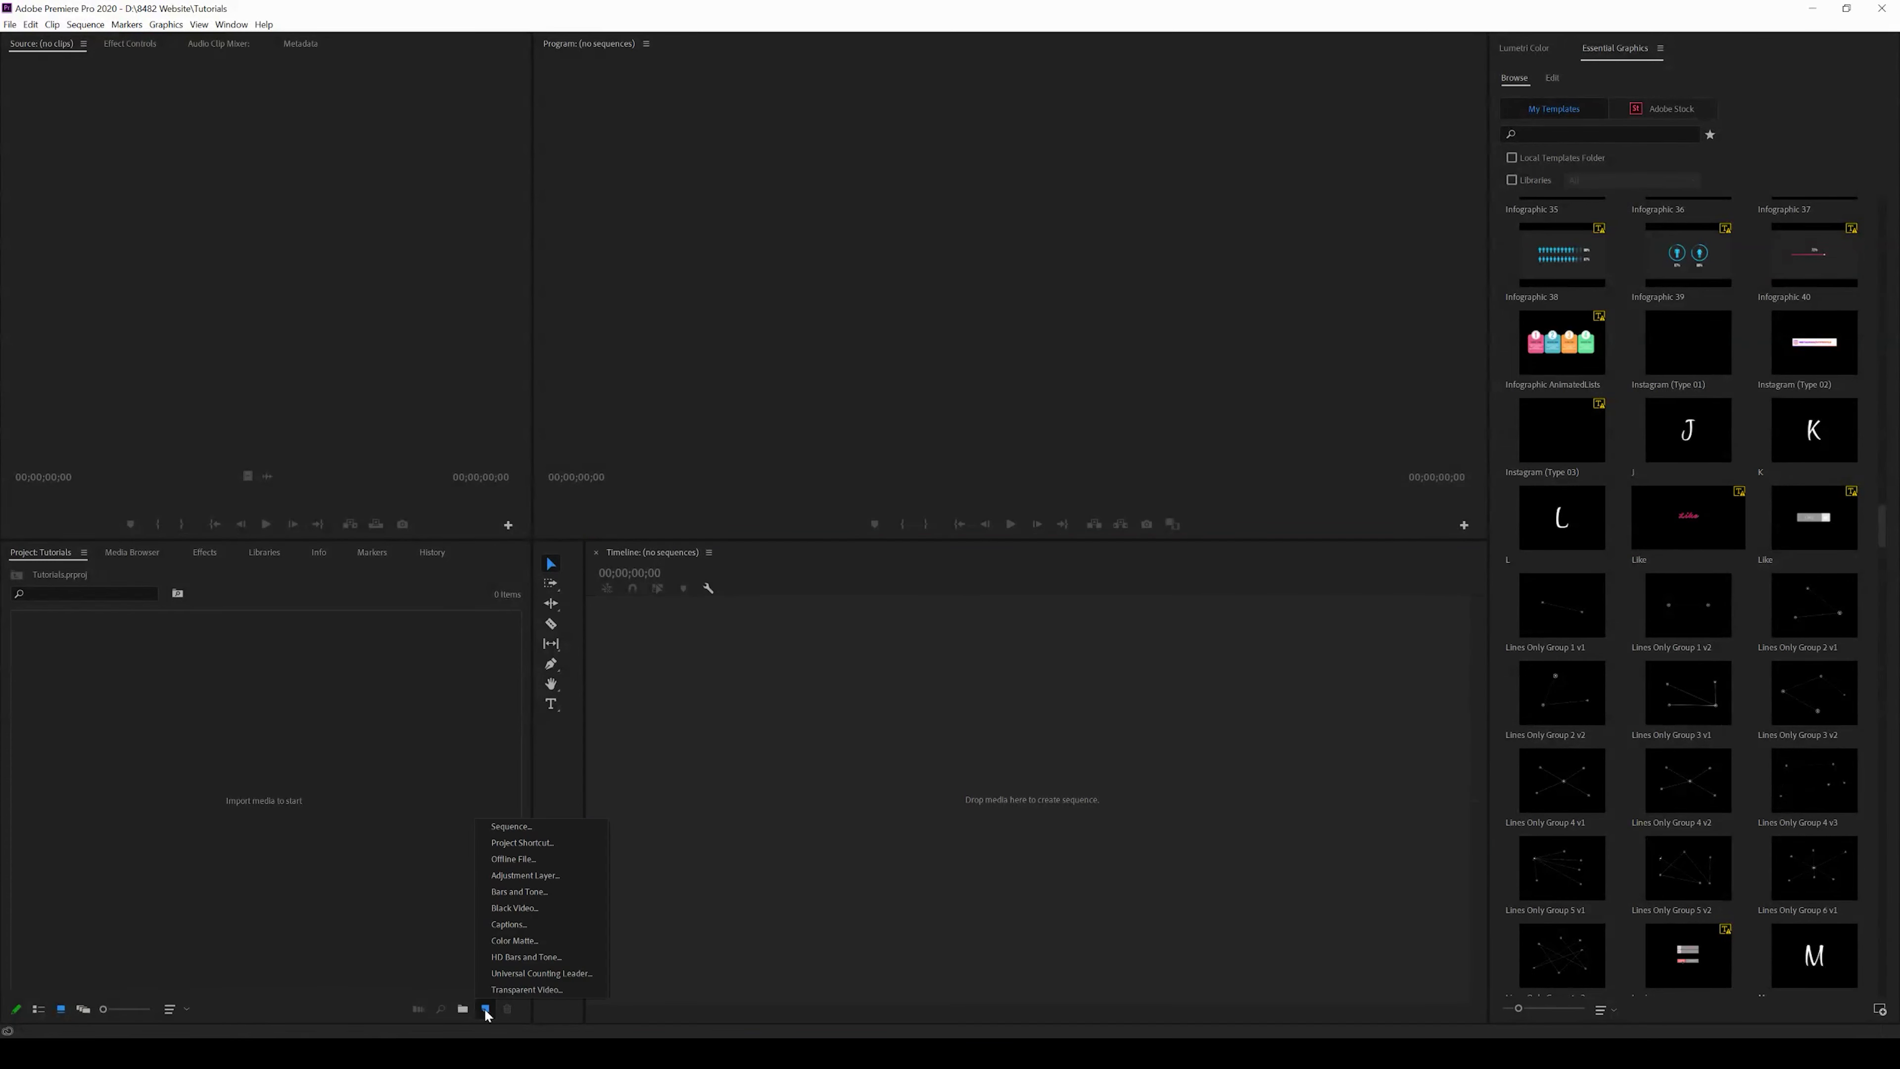
{"action": "left_click", "coordinate": [513, 942]}
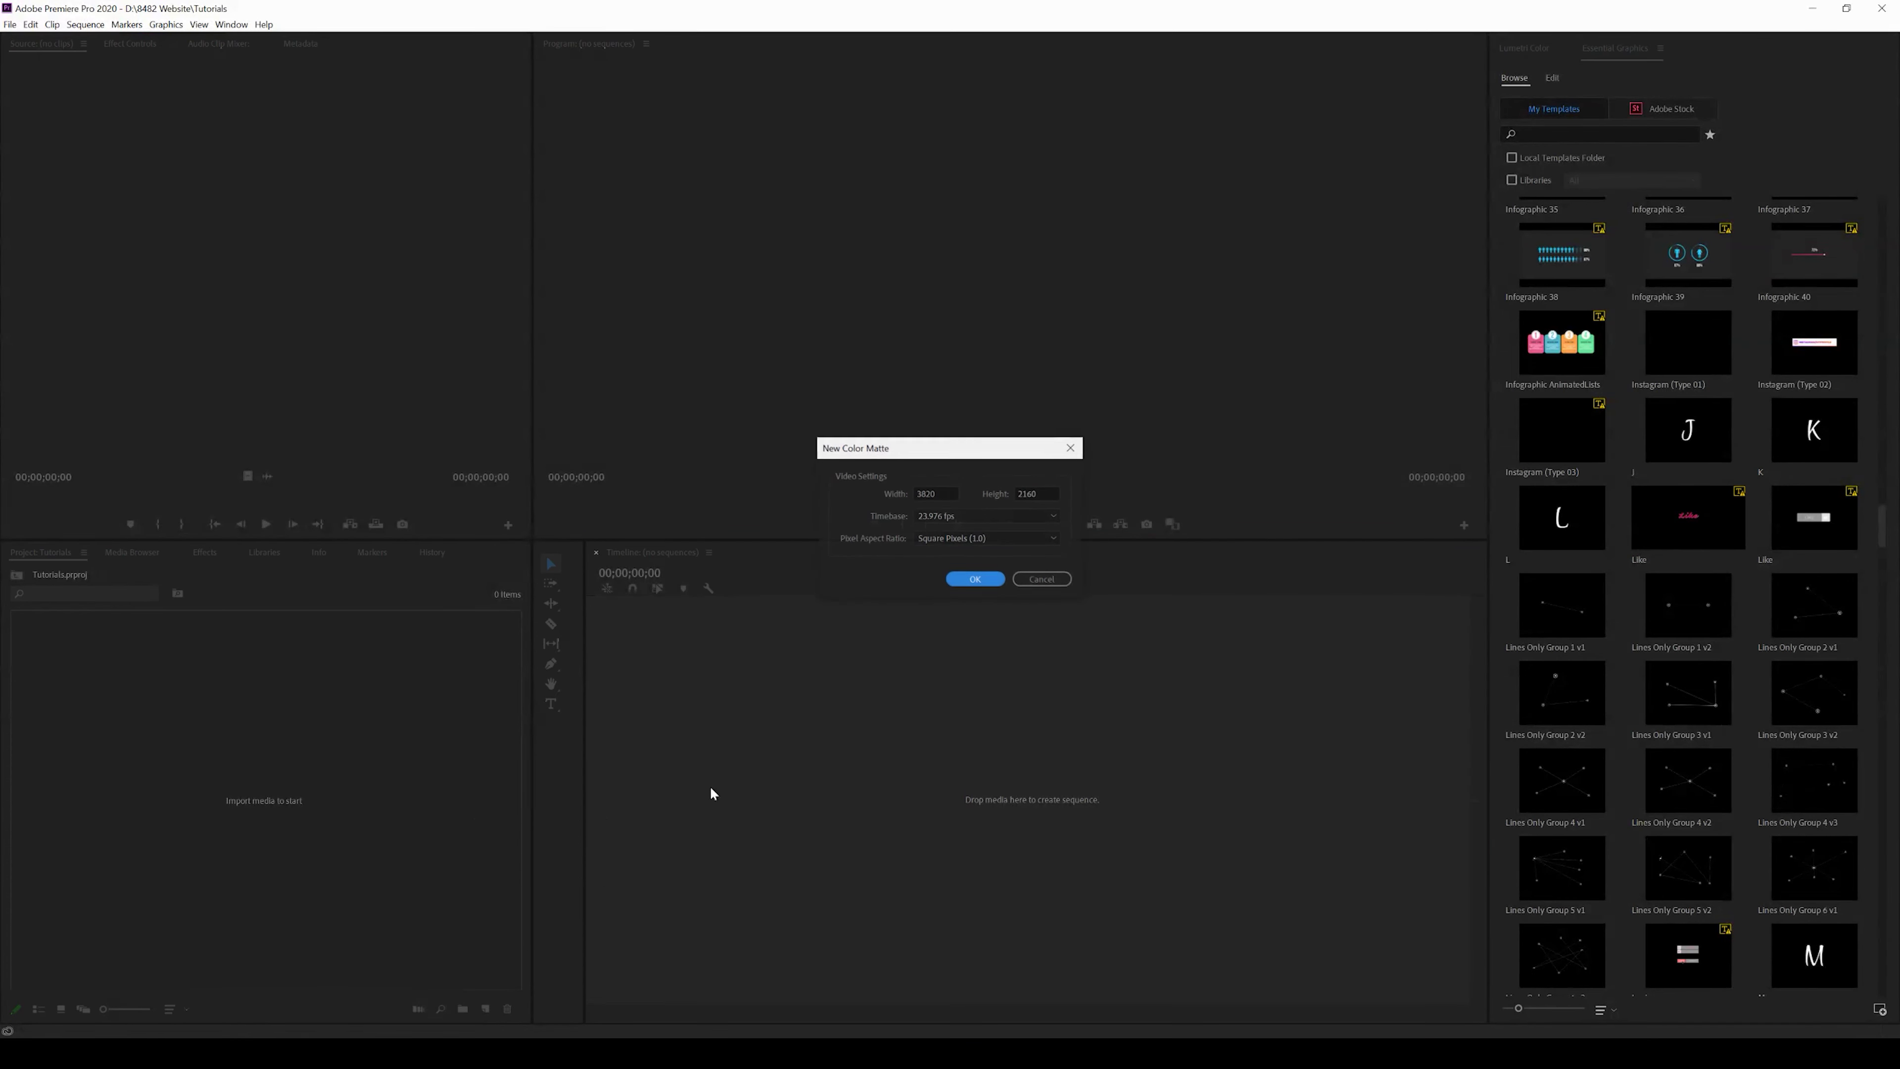
{"action": "left_click", "coordinate": [975, 578]}
{"action": "left_click_drag", "start_coordinate": [970, 569], "coordinate": [785, 713]}
{"action": "left_click", "coordinate": [1183, 483]}
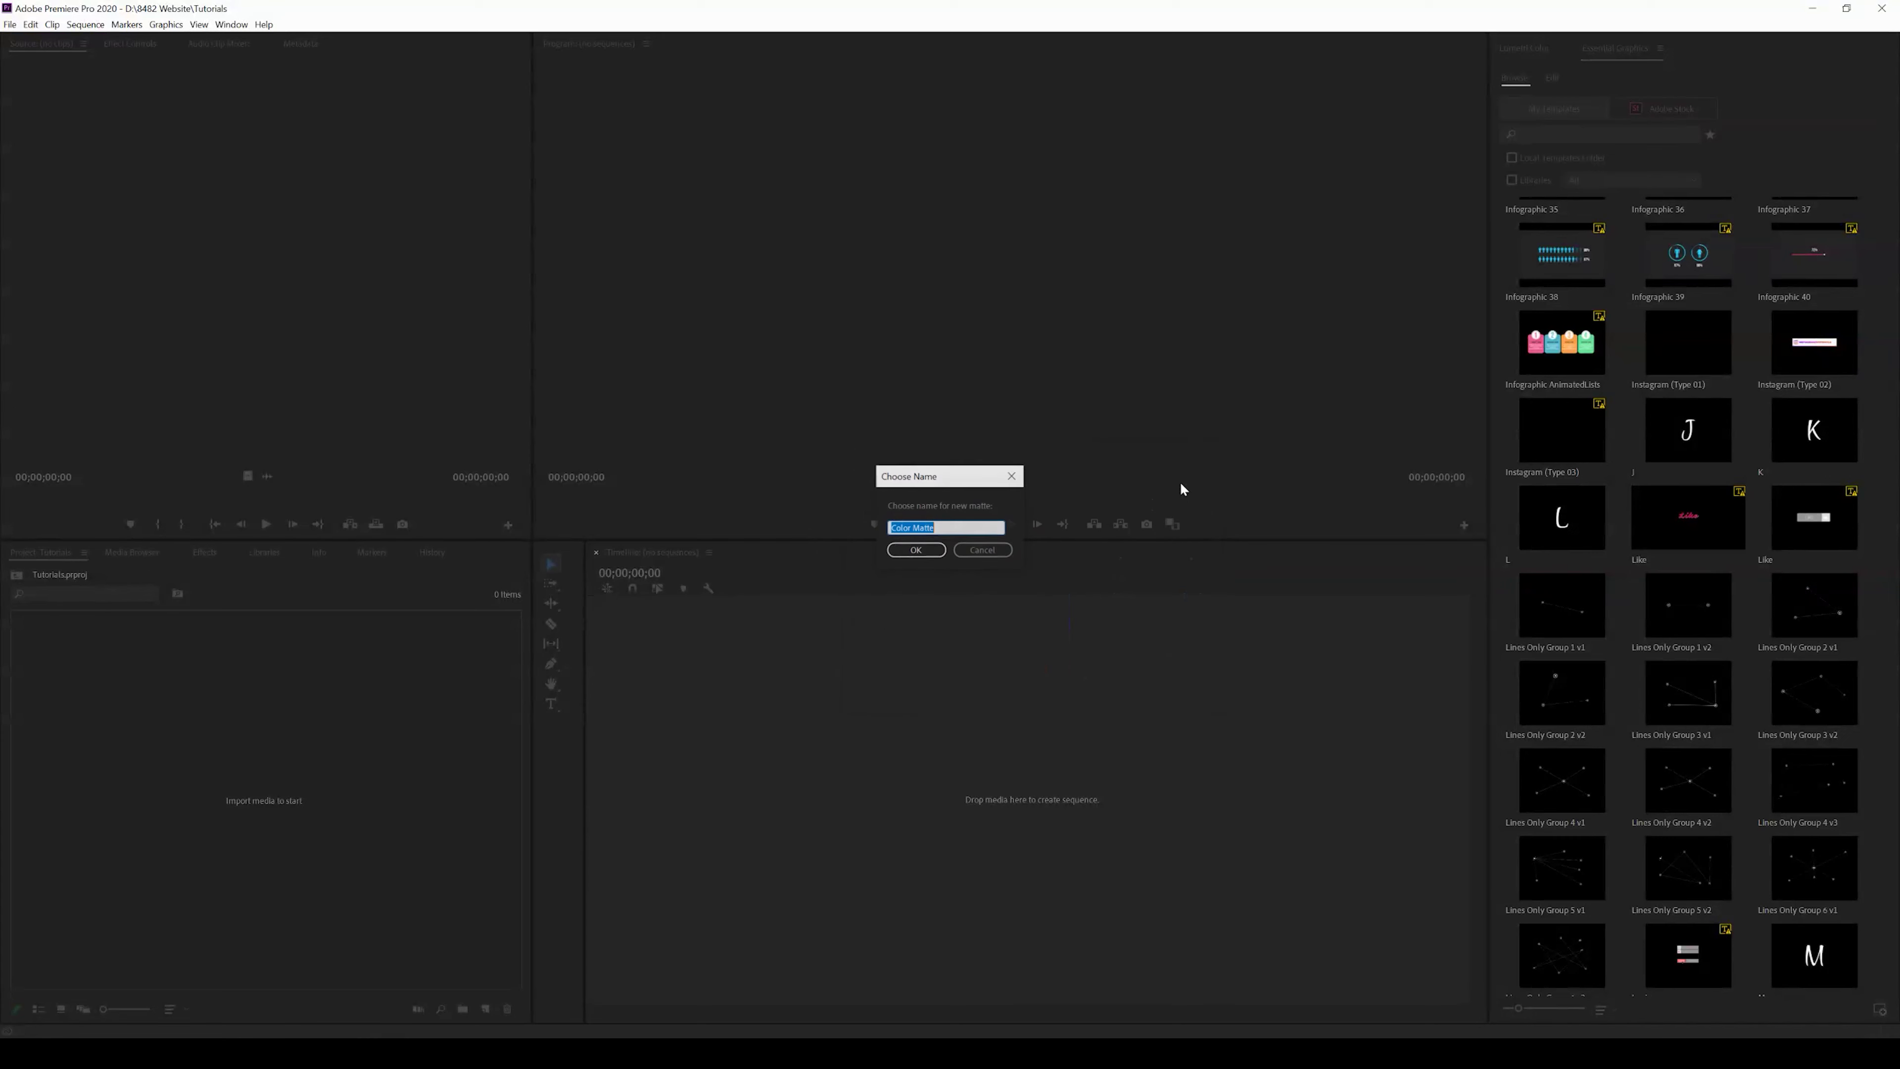
{"action": "left_click", "coordinate": [912, 552]}
Place the Color Matte on the timeline and extend it to about seven seconds
{"action": "left_click_drag", "start_coordinate": [72, 661], "coordinate": [970, 793]}
{"action": "left_click_drag", "start_coordinate": [1087, 790], "coordinate": [1232, 790]}
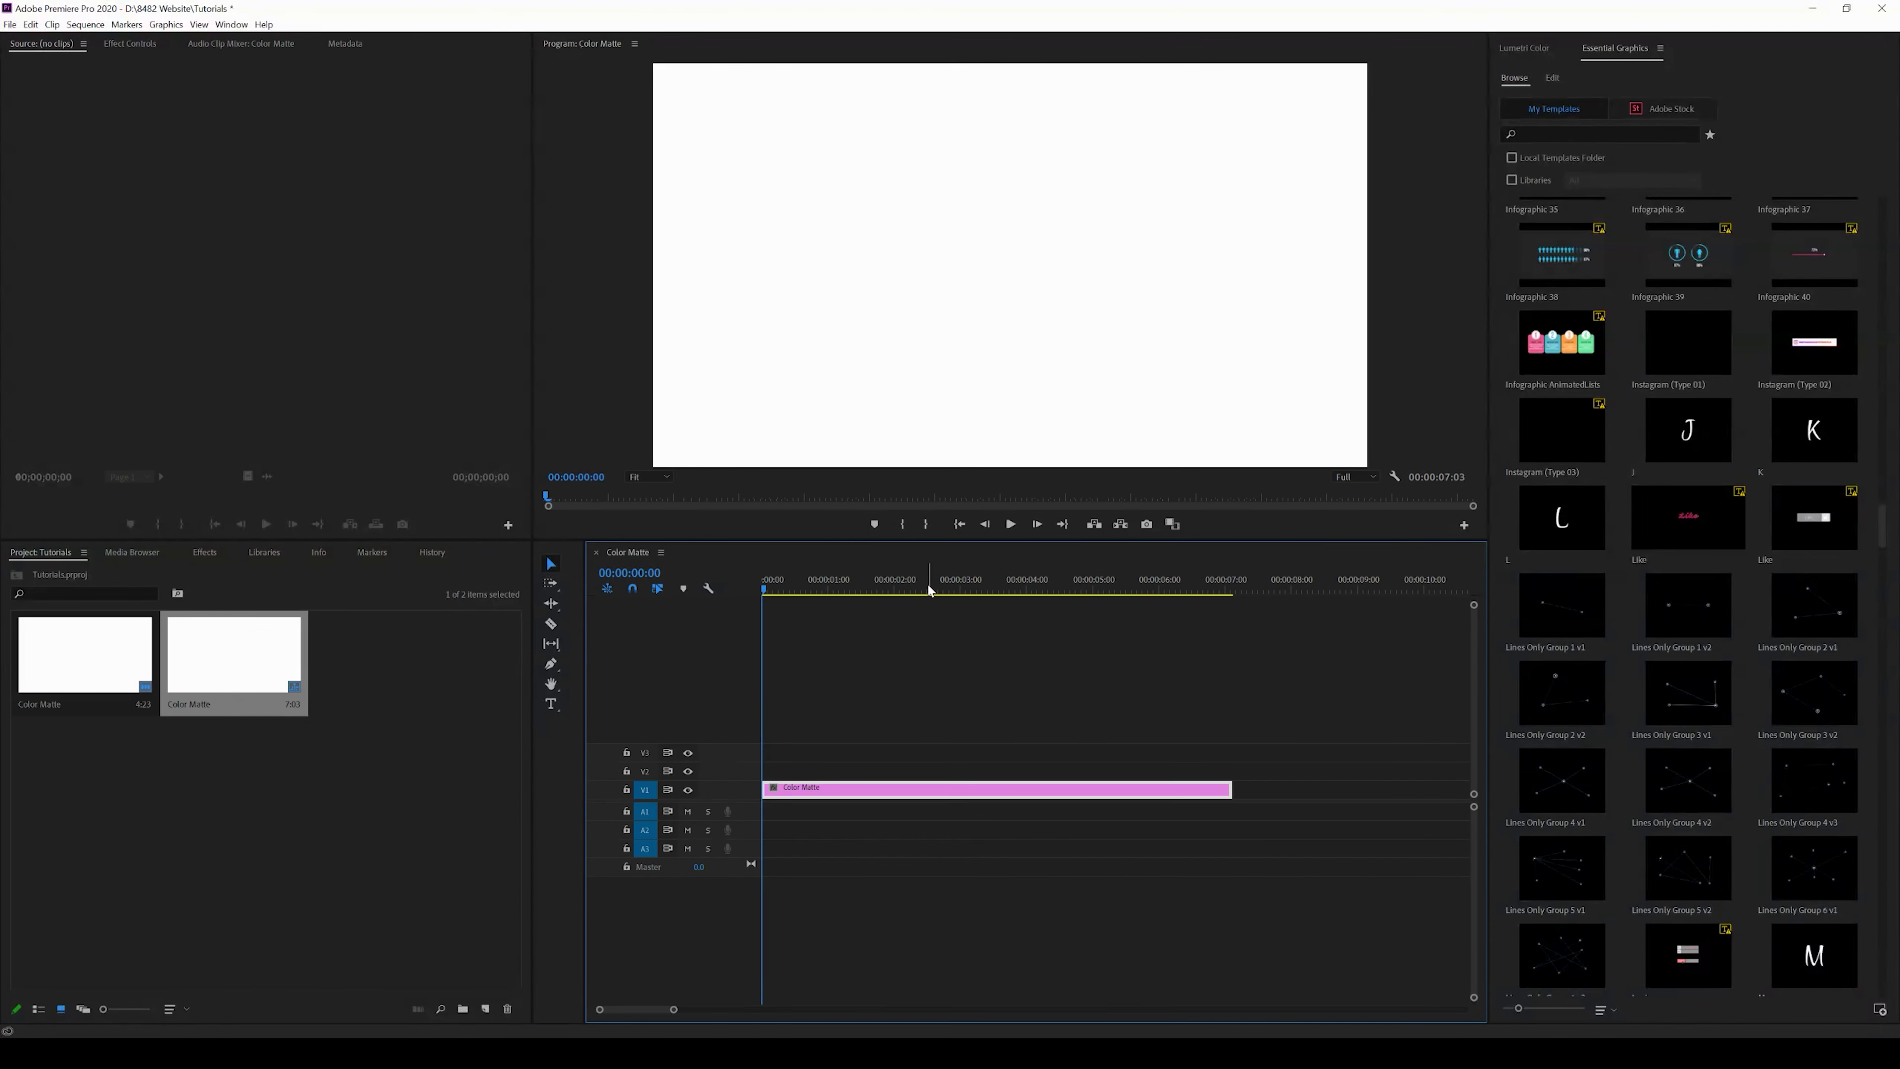
{"action": "left_click", "coordinate": [928, 589]}
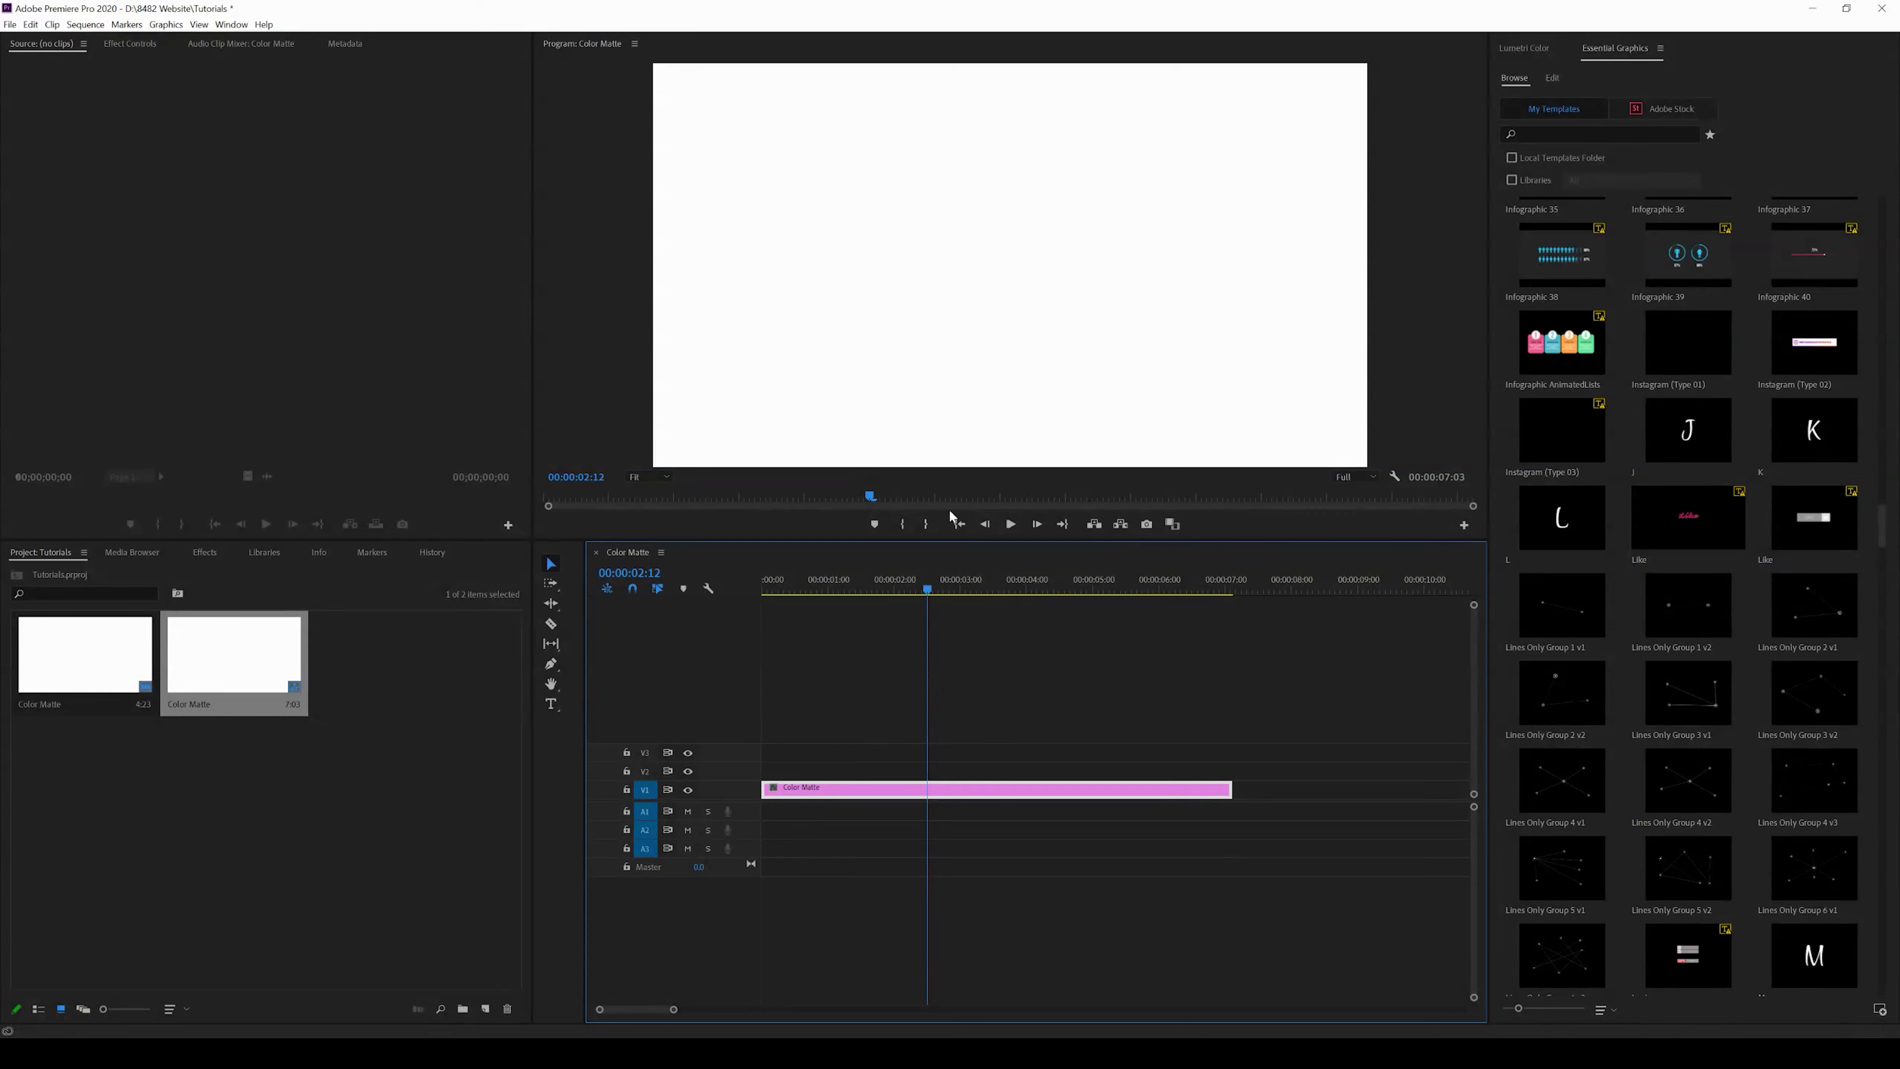
In the Motion Array browser window, search the marketplace for 'text'
{"action": "mouse_move", "coordinate": [239, 1055]}
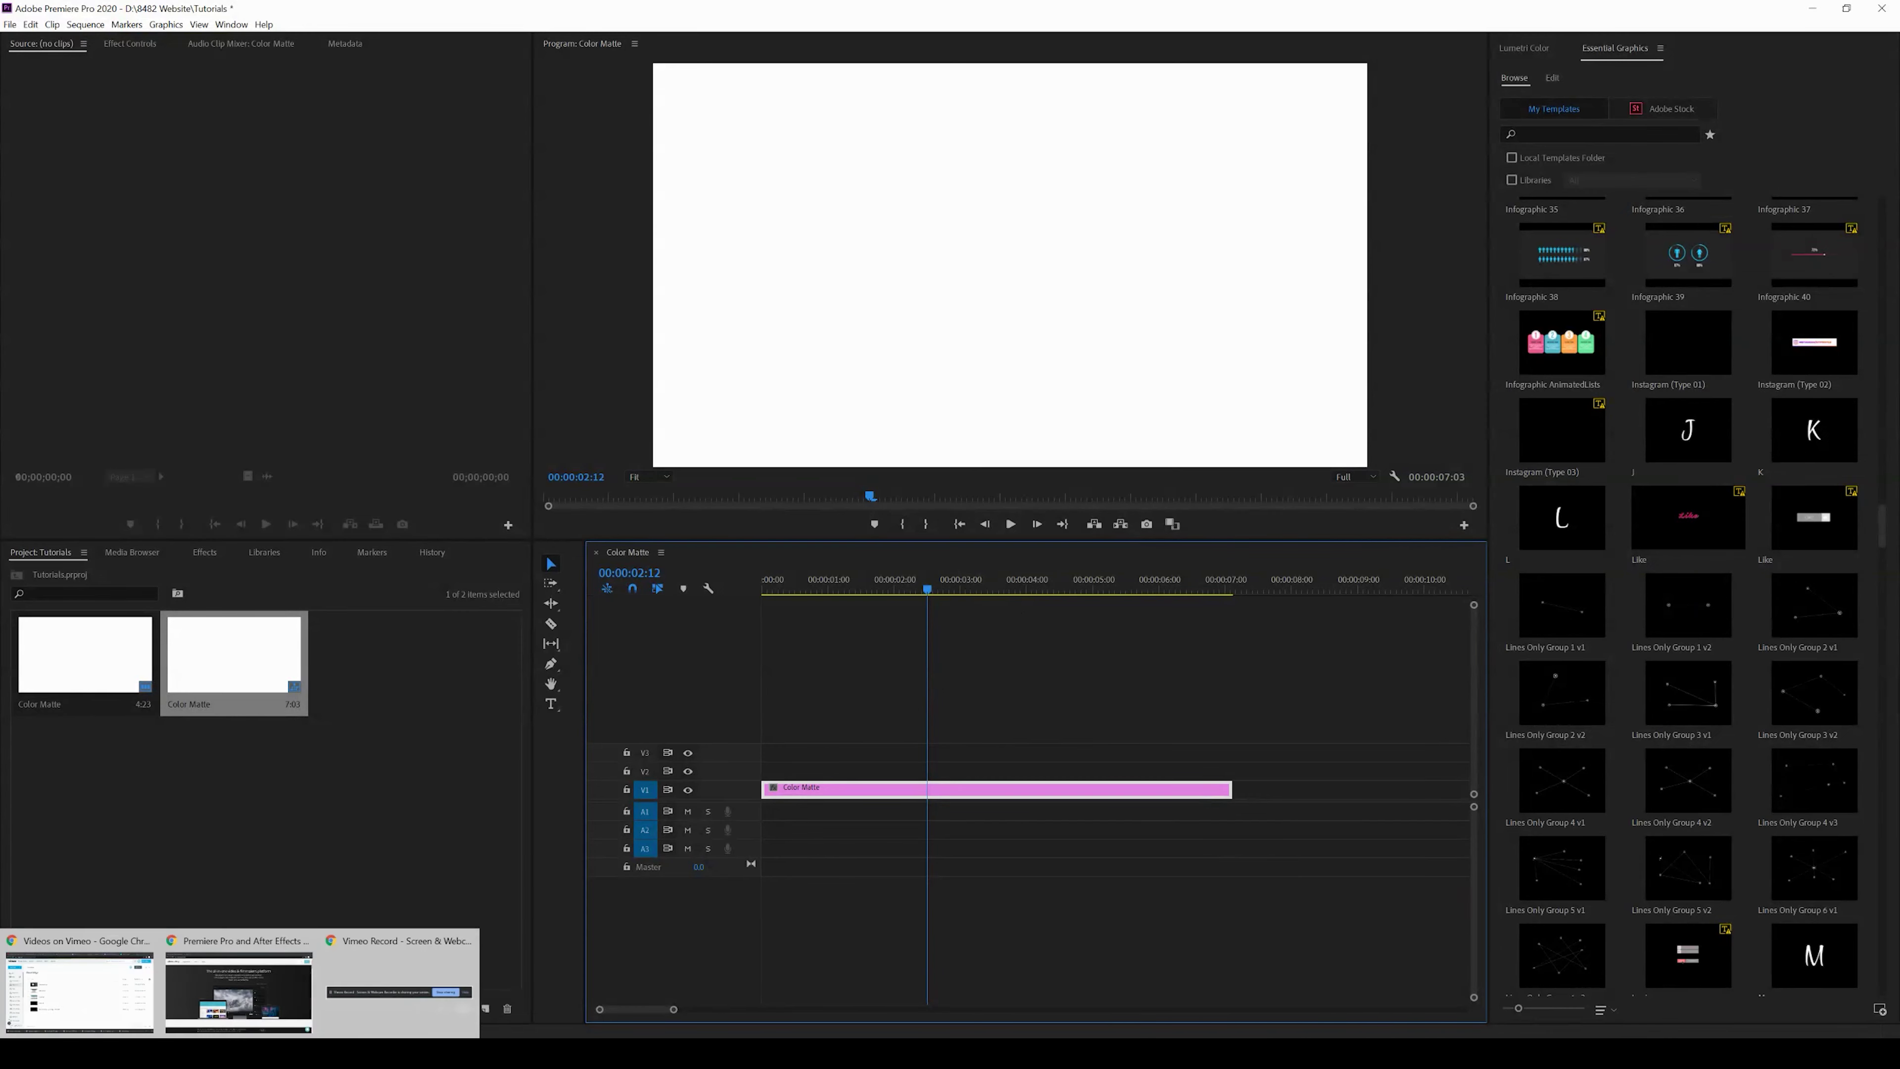
{"action": "left_click", "coordinate": [240, 1007]}
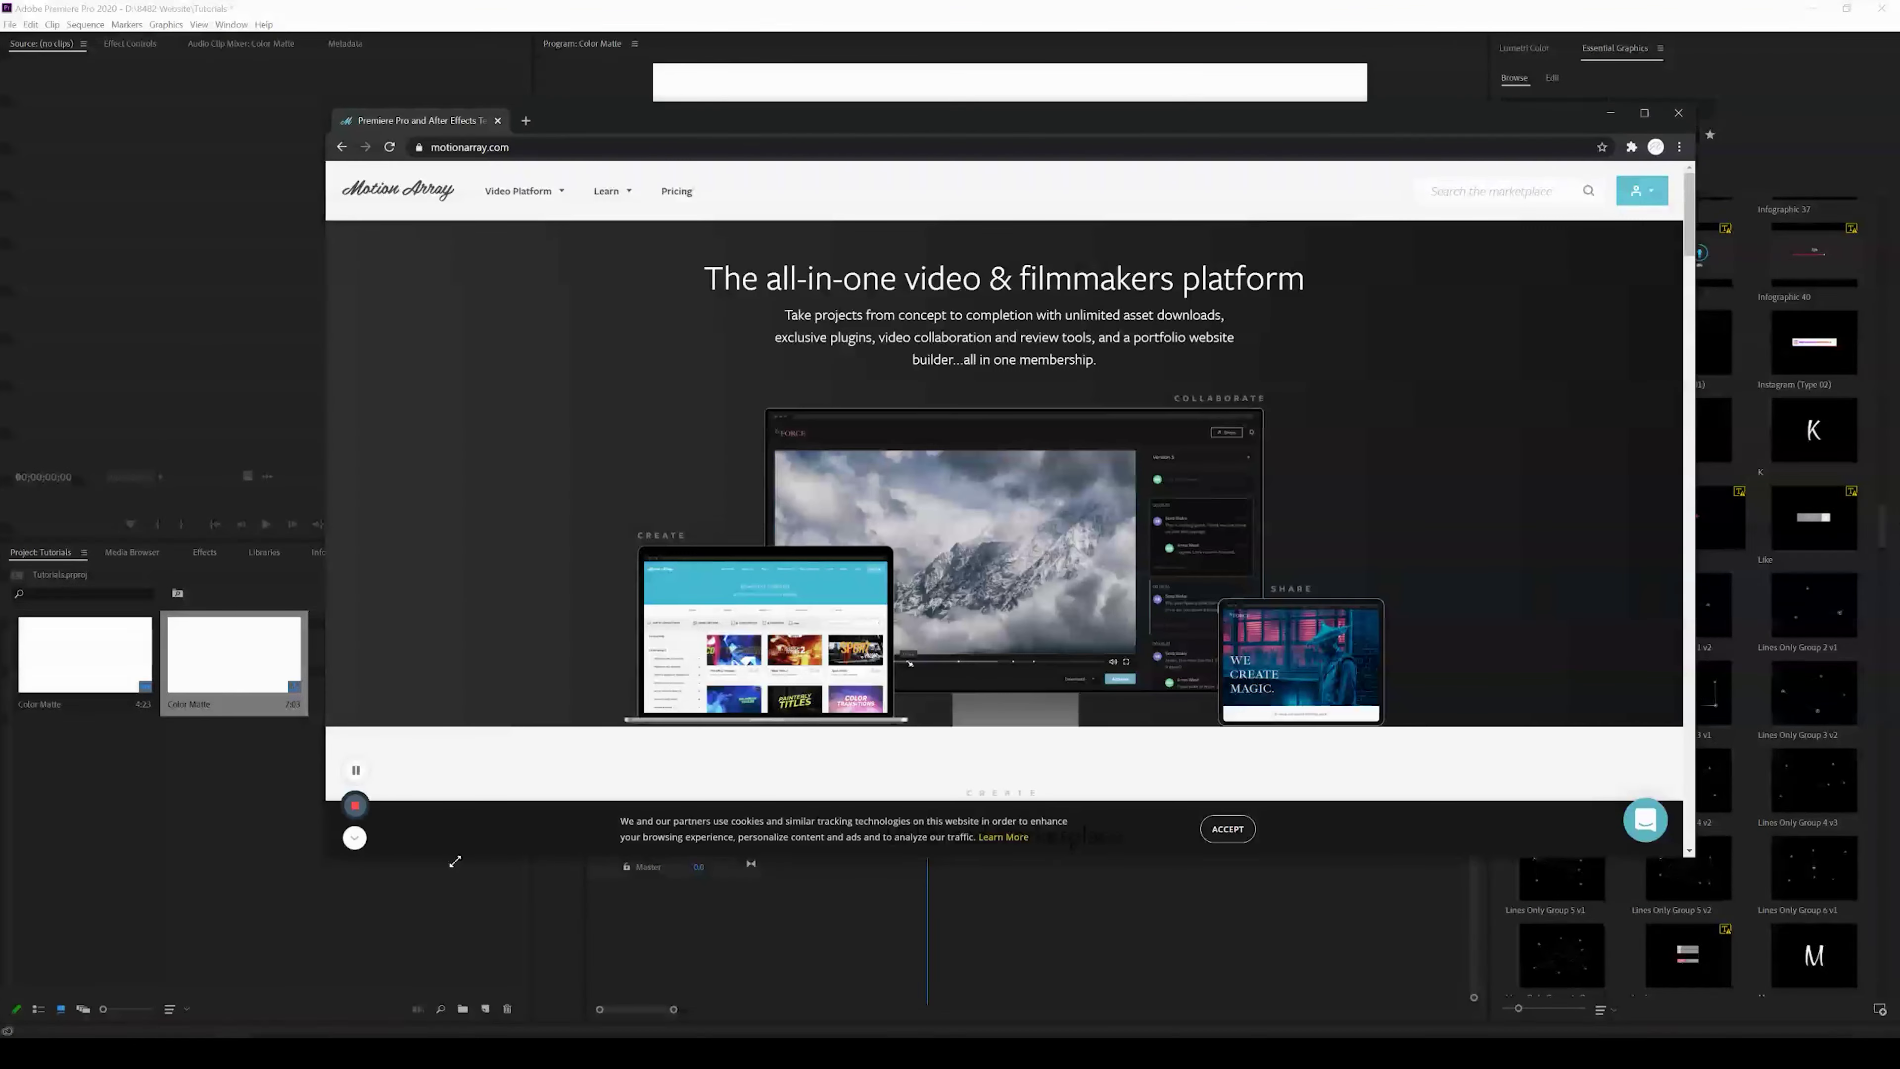
{"action": "left_click_drag", "start_coordinate": [1199, 120], "coordinate": [1084, 124]}
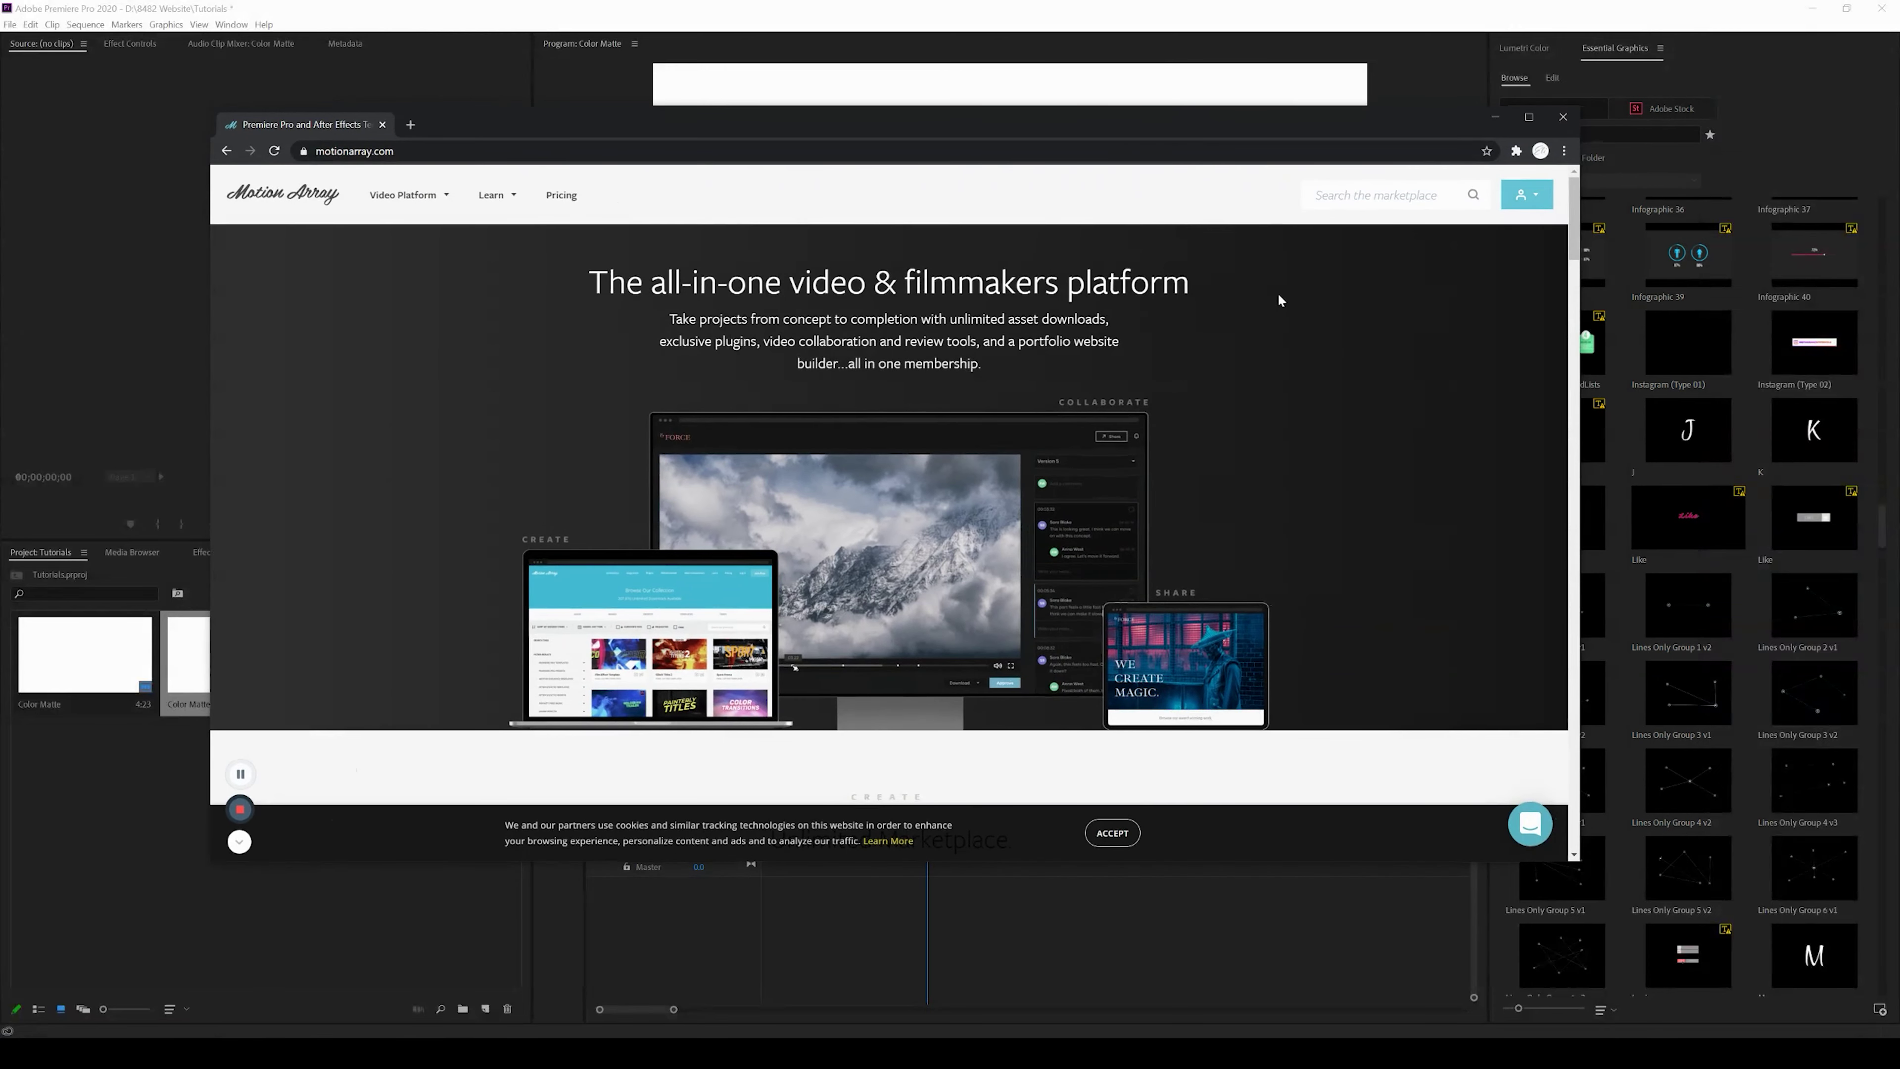
{"action": "left_click", "coordinate": [1343, 196]}
{"action": "type", "text": "text"}
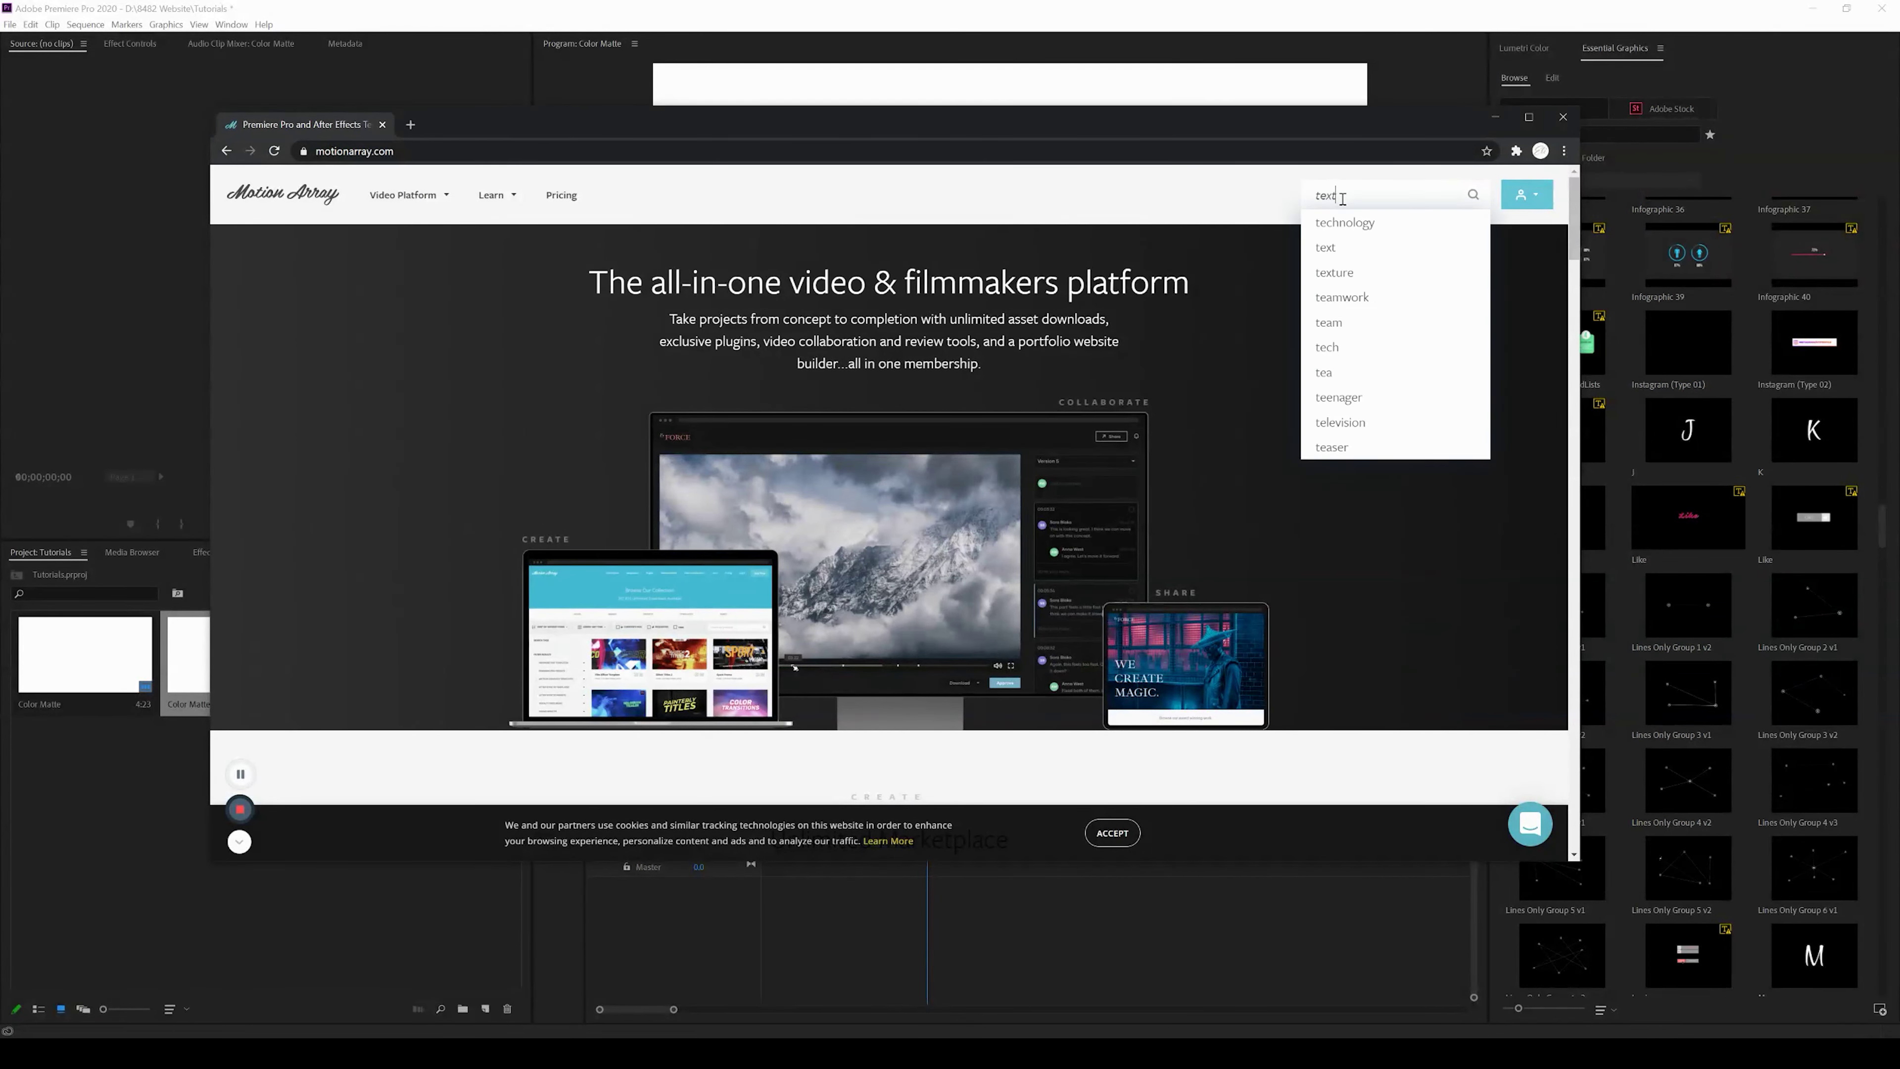
{"action": "key", "text": "Return"}
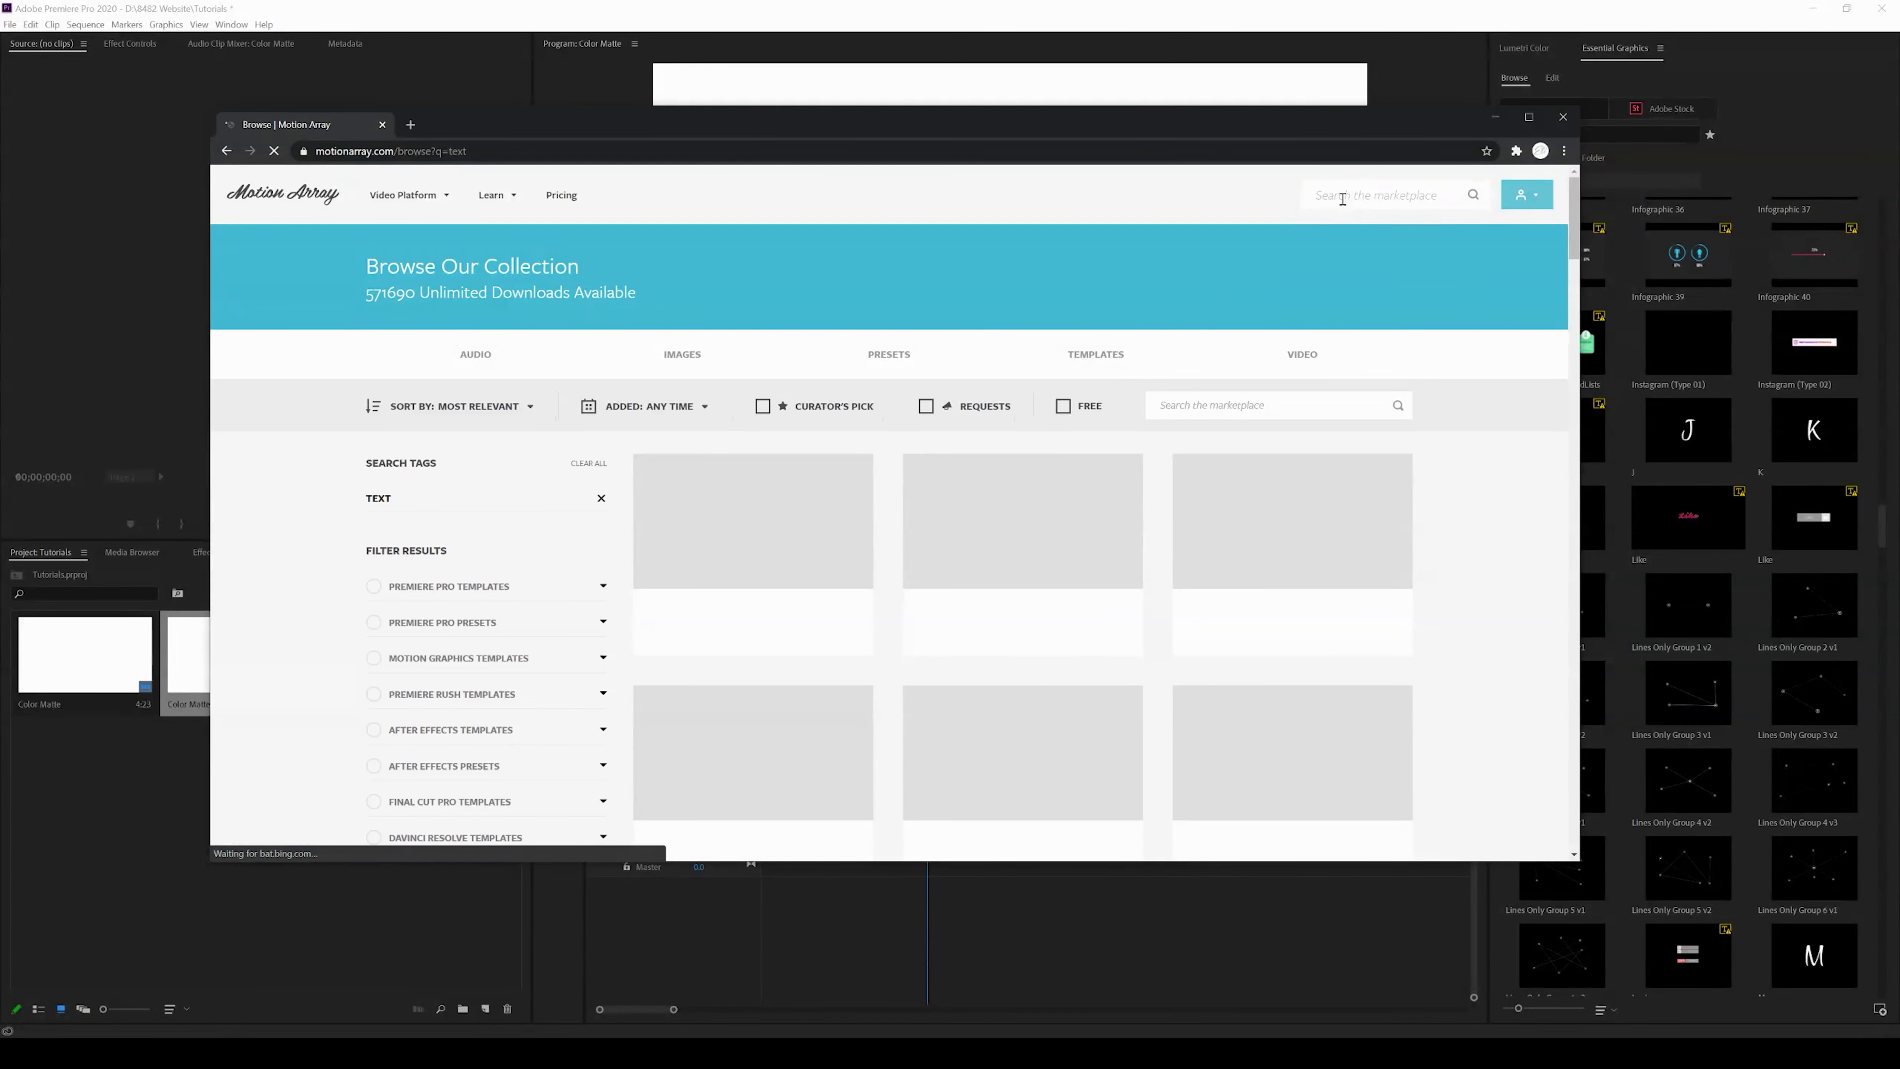
Filter results to Motion Graphics Templates and open the Elegant Titles template page
{"action": "scroll", "coordinate": [464, 593], "scroll_direction": "down", "scroll_amount": 2}
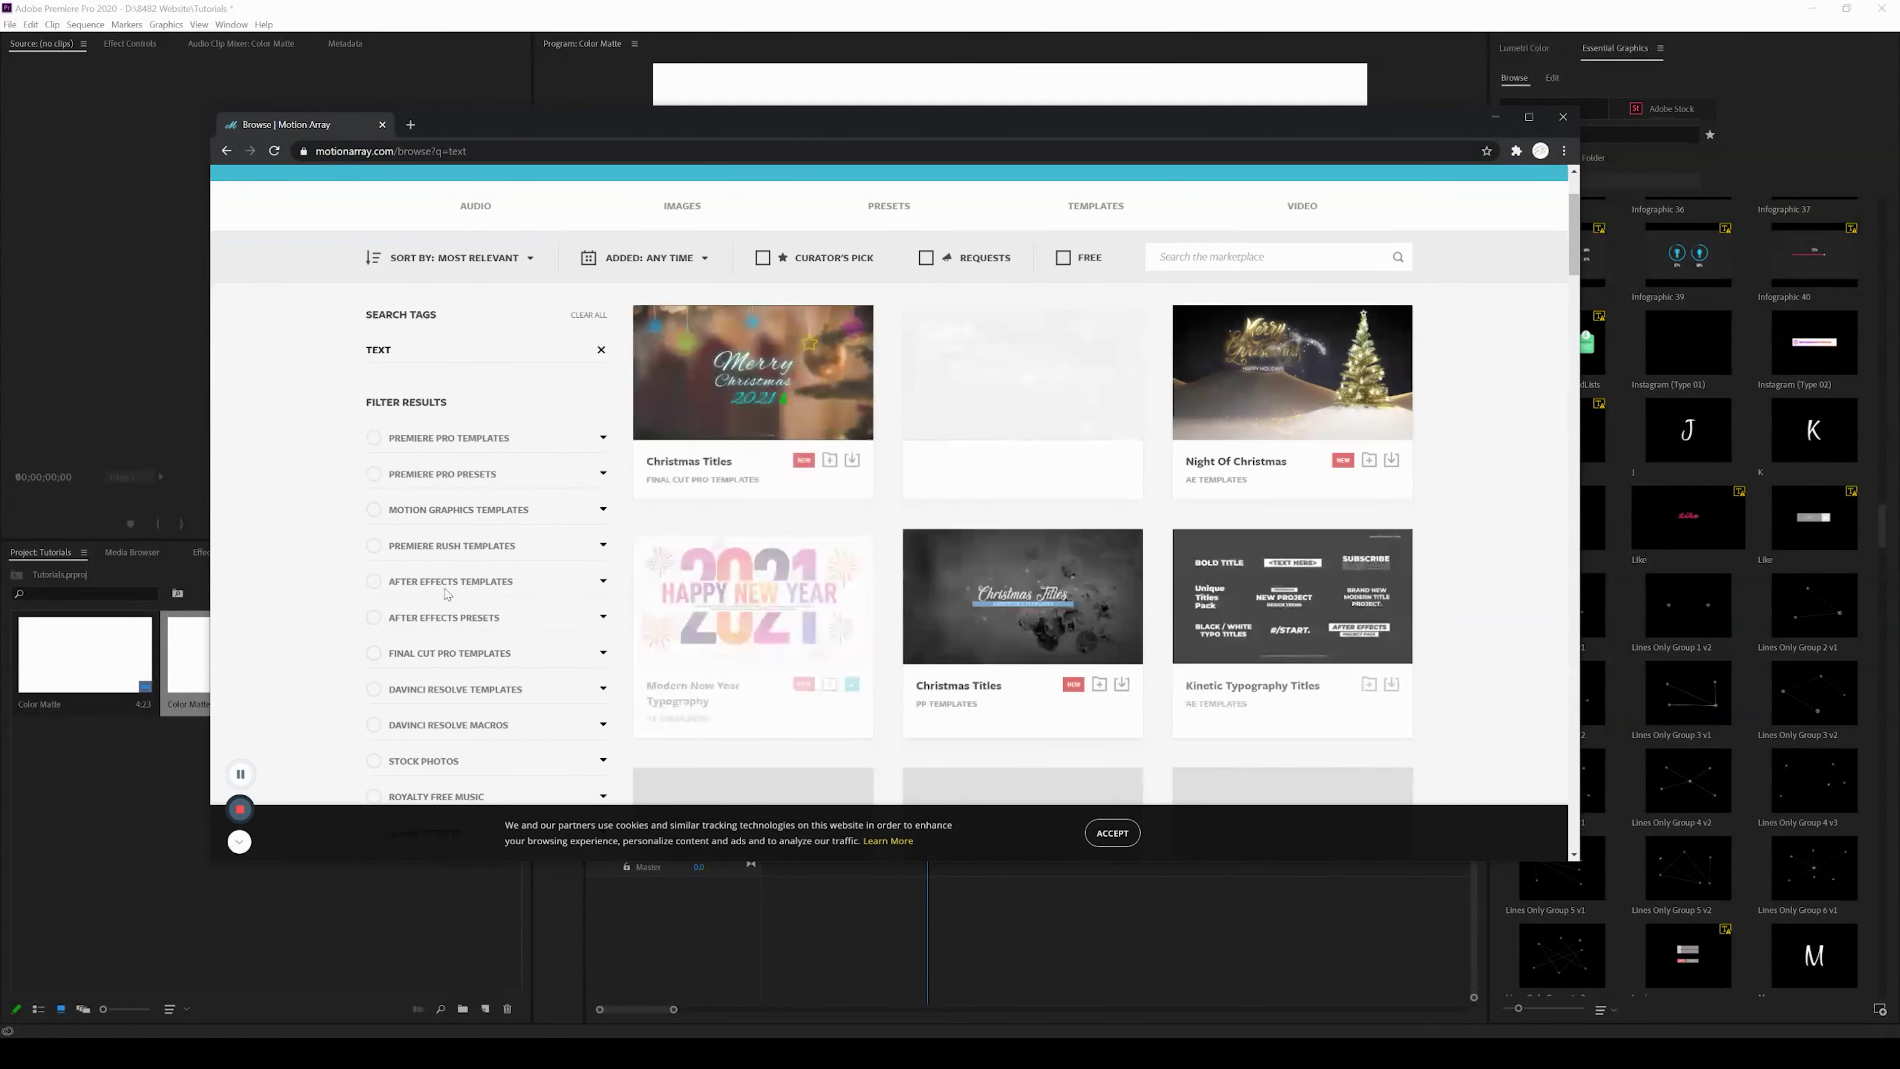
{"action": "left_click", "coordinate": [374, 510]}
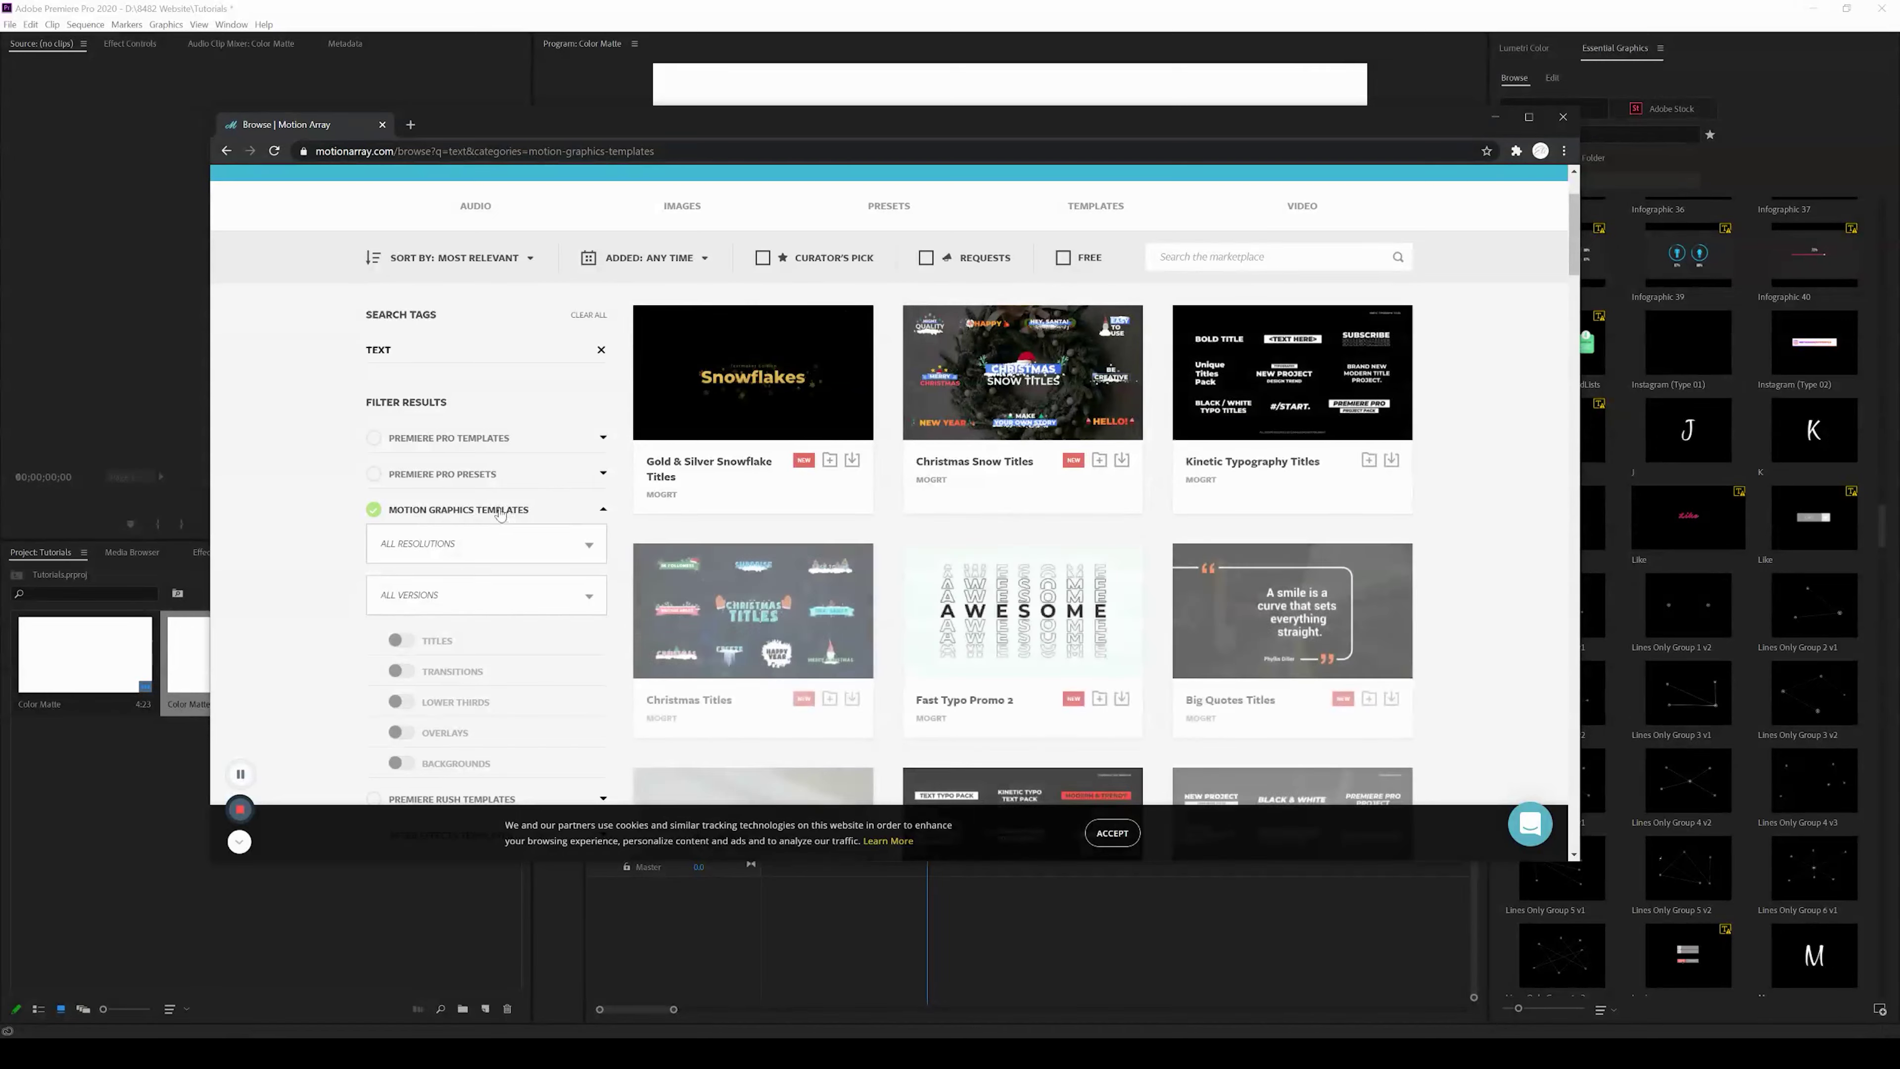
{"action": "scroll", "coordinate": [1152, 560], "scroll_direction": "down", "scroll_amount": 5}
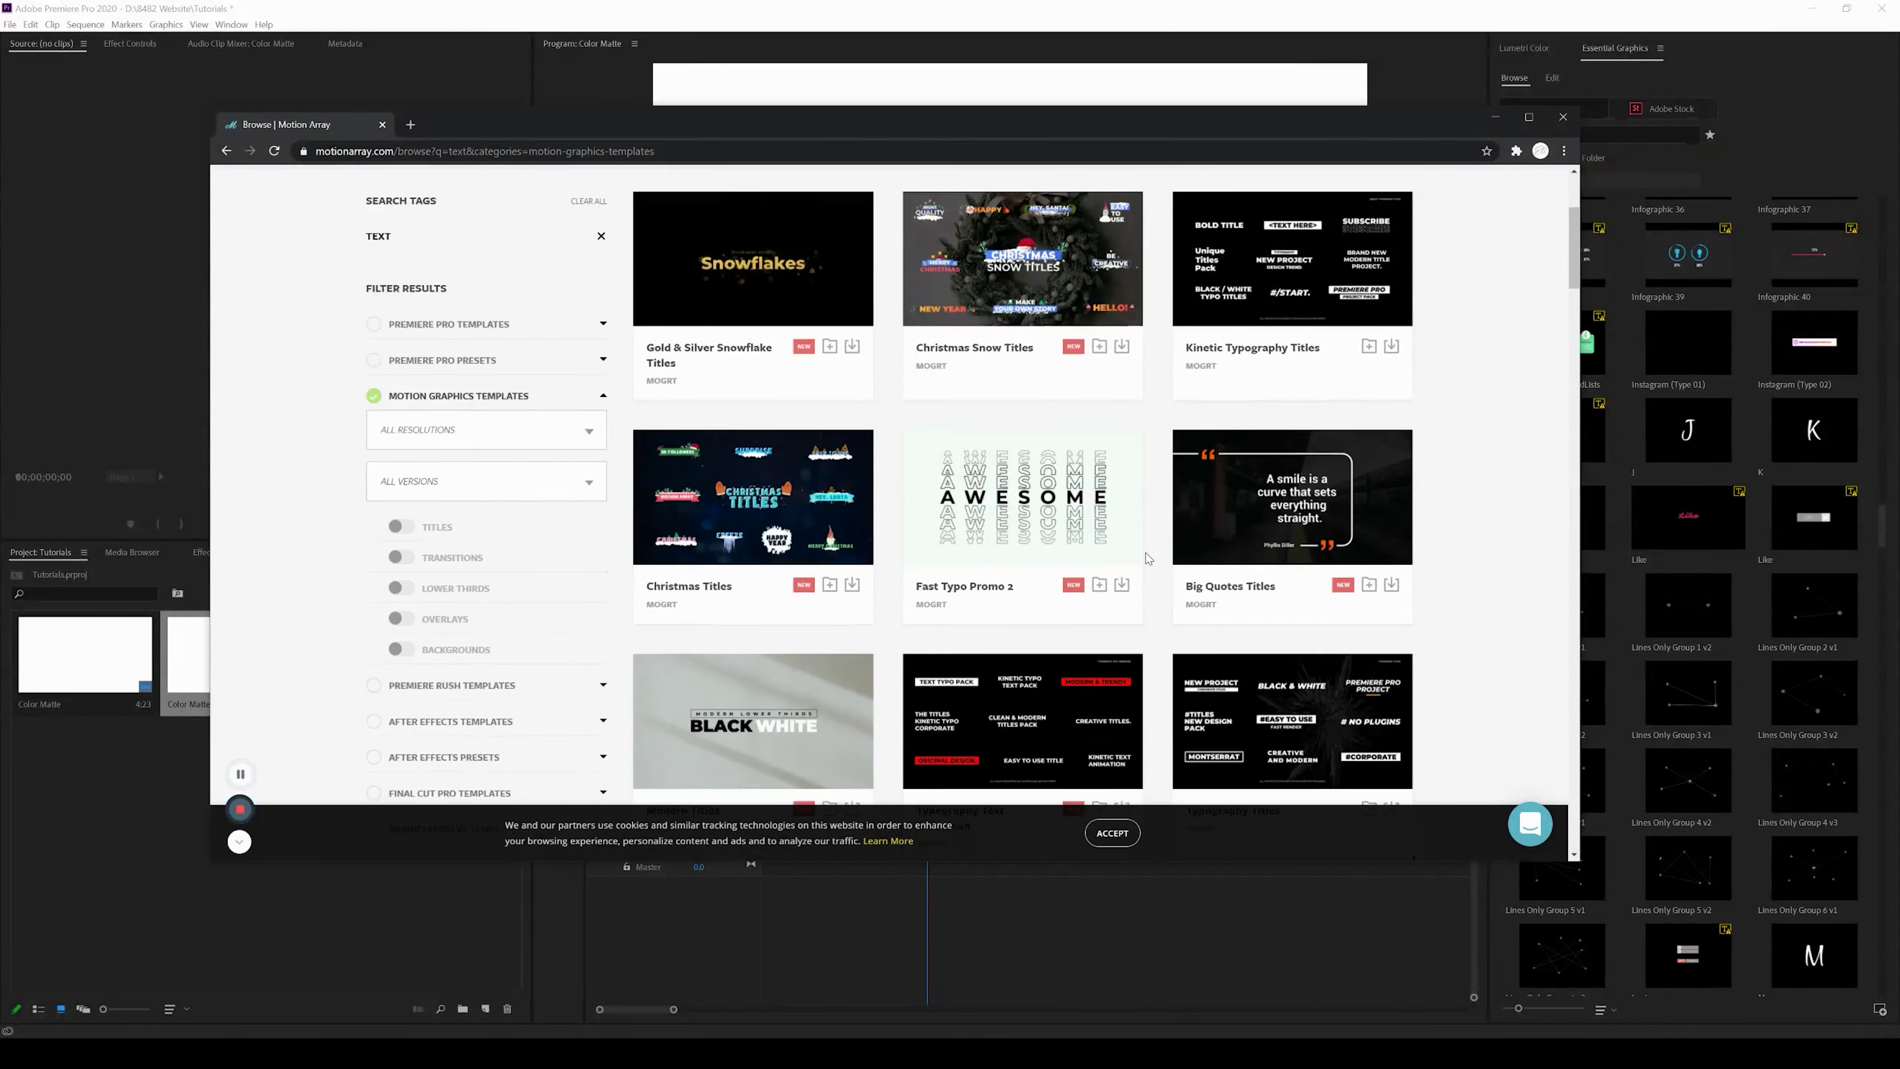
{"action": "scroll", "coordinate": [1148, 558], "scroll_direction": "down", "scroll_amount": 3}
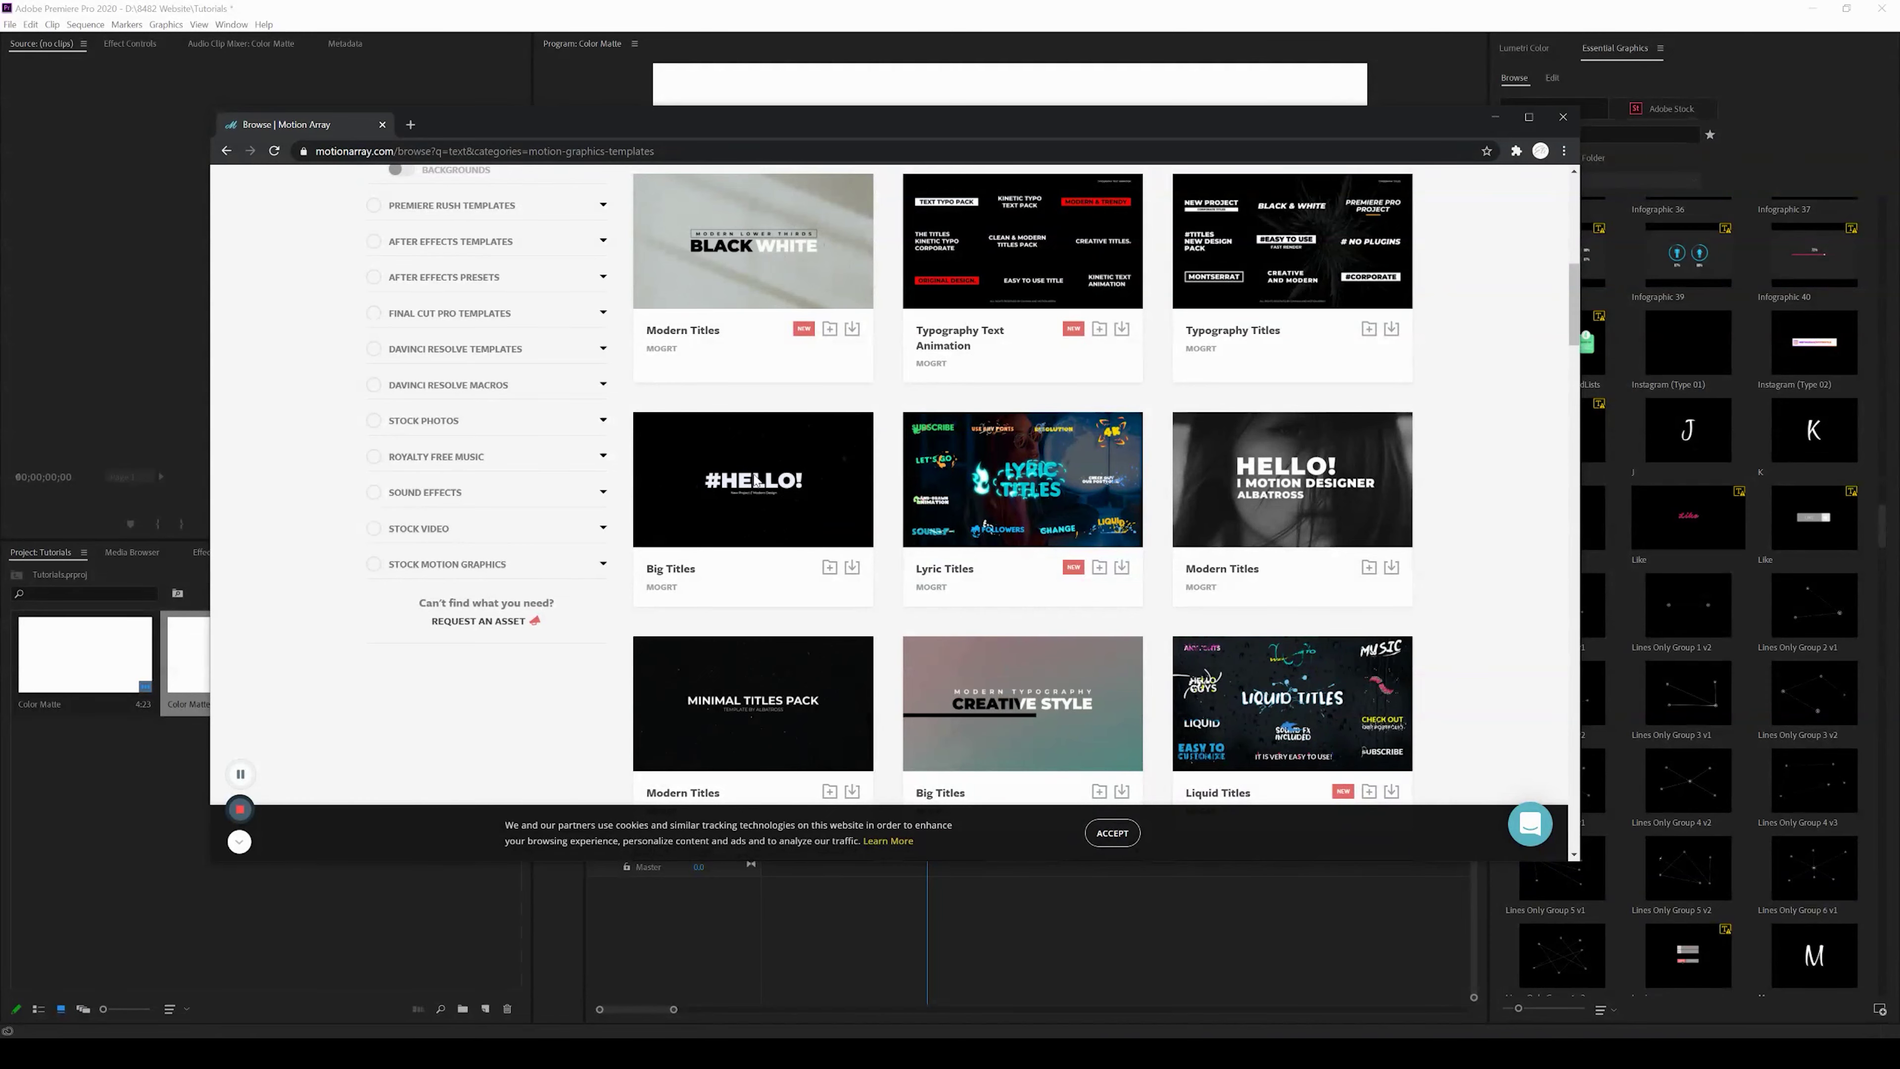
{"action": "scroll", "coordinate": [756, 505], "scroll_direction": "down", "scroll_amount": 8}
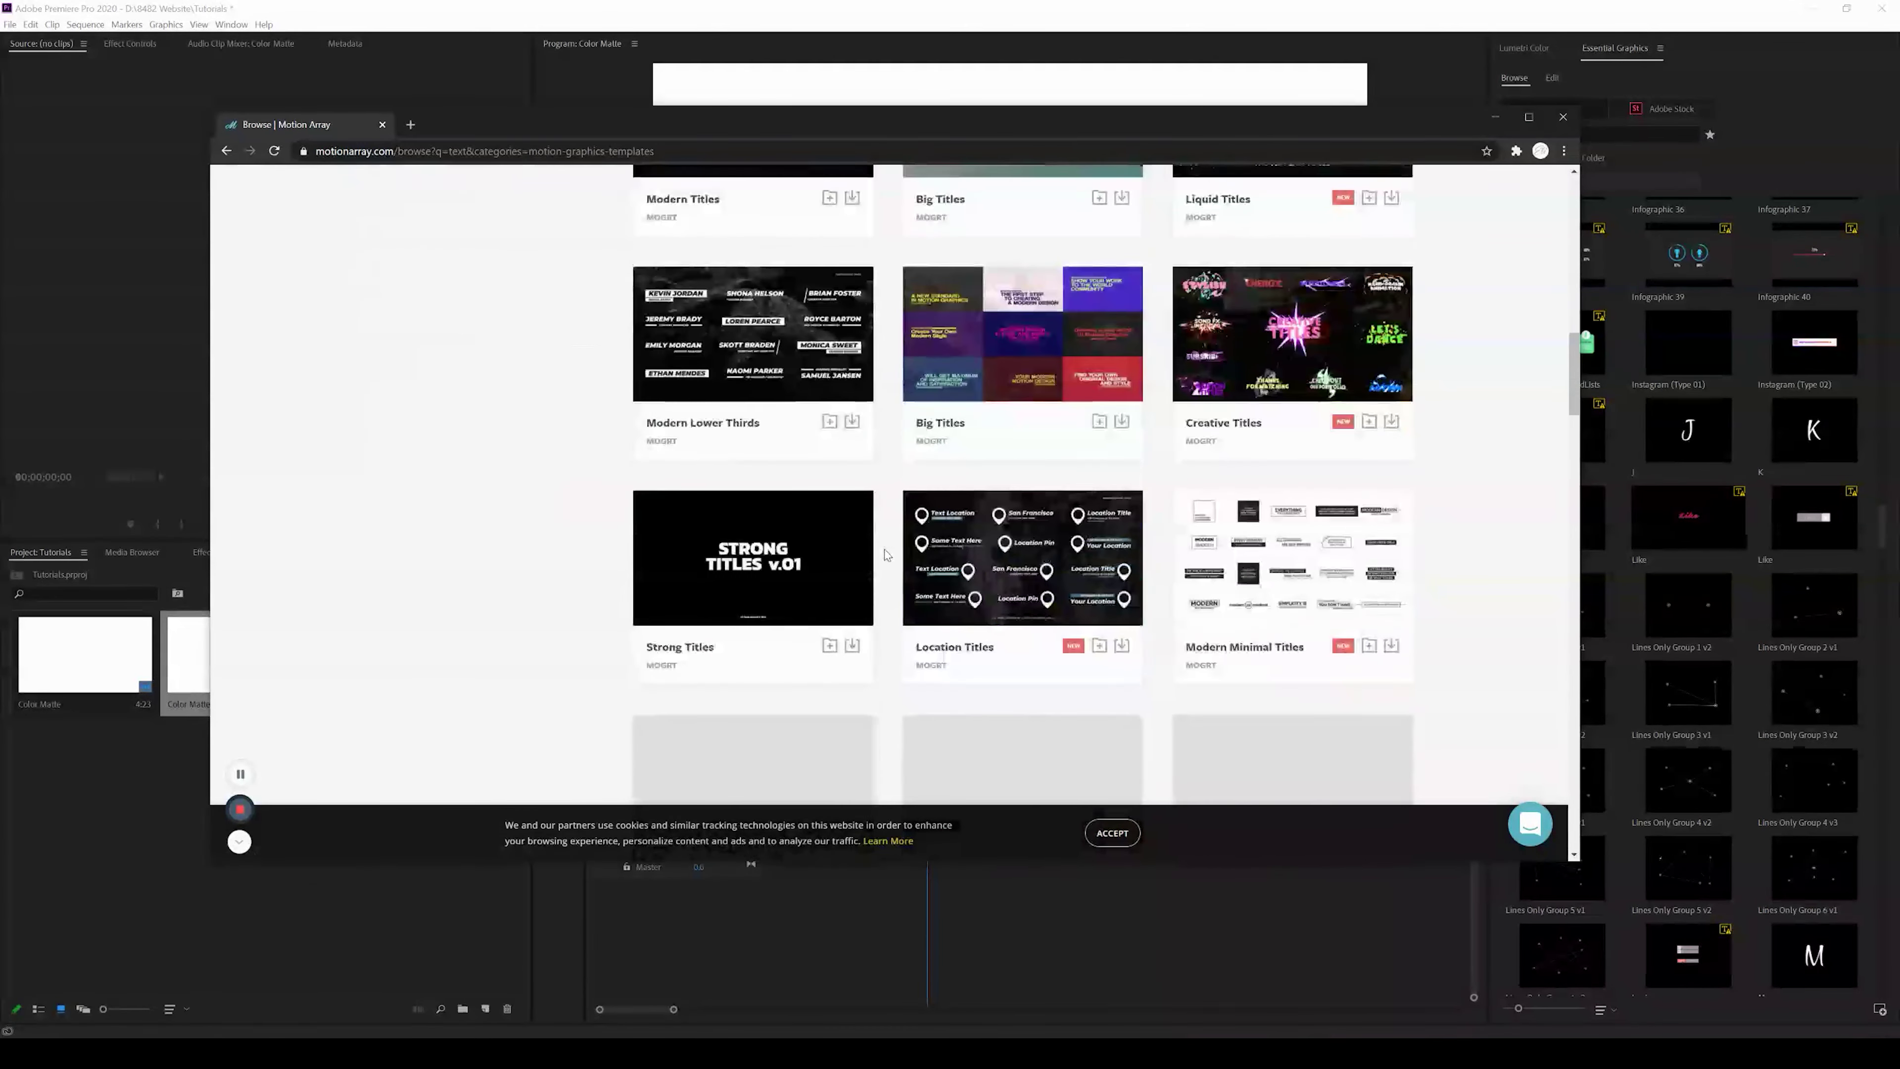
{"action": "scroll", "coordinate": [885, 554], "scroll_direction": "down", "scroll_amount": 5}
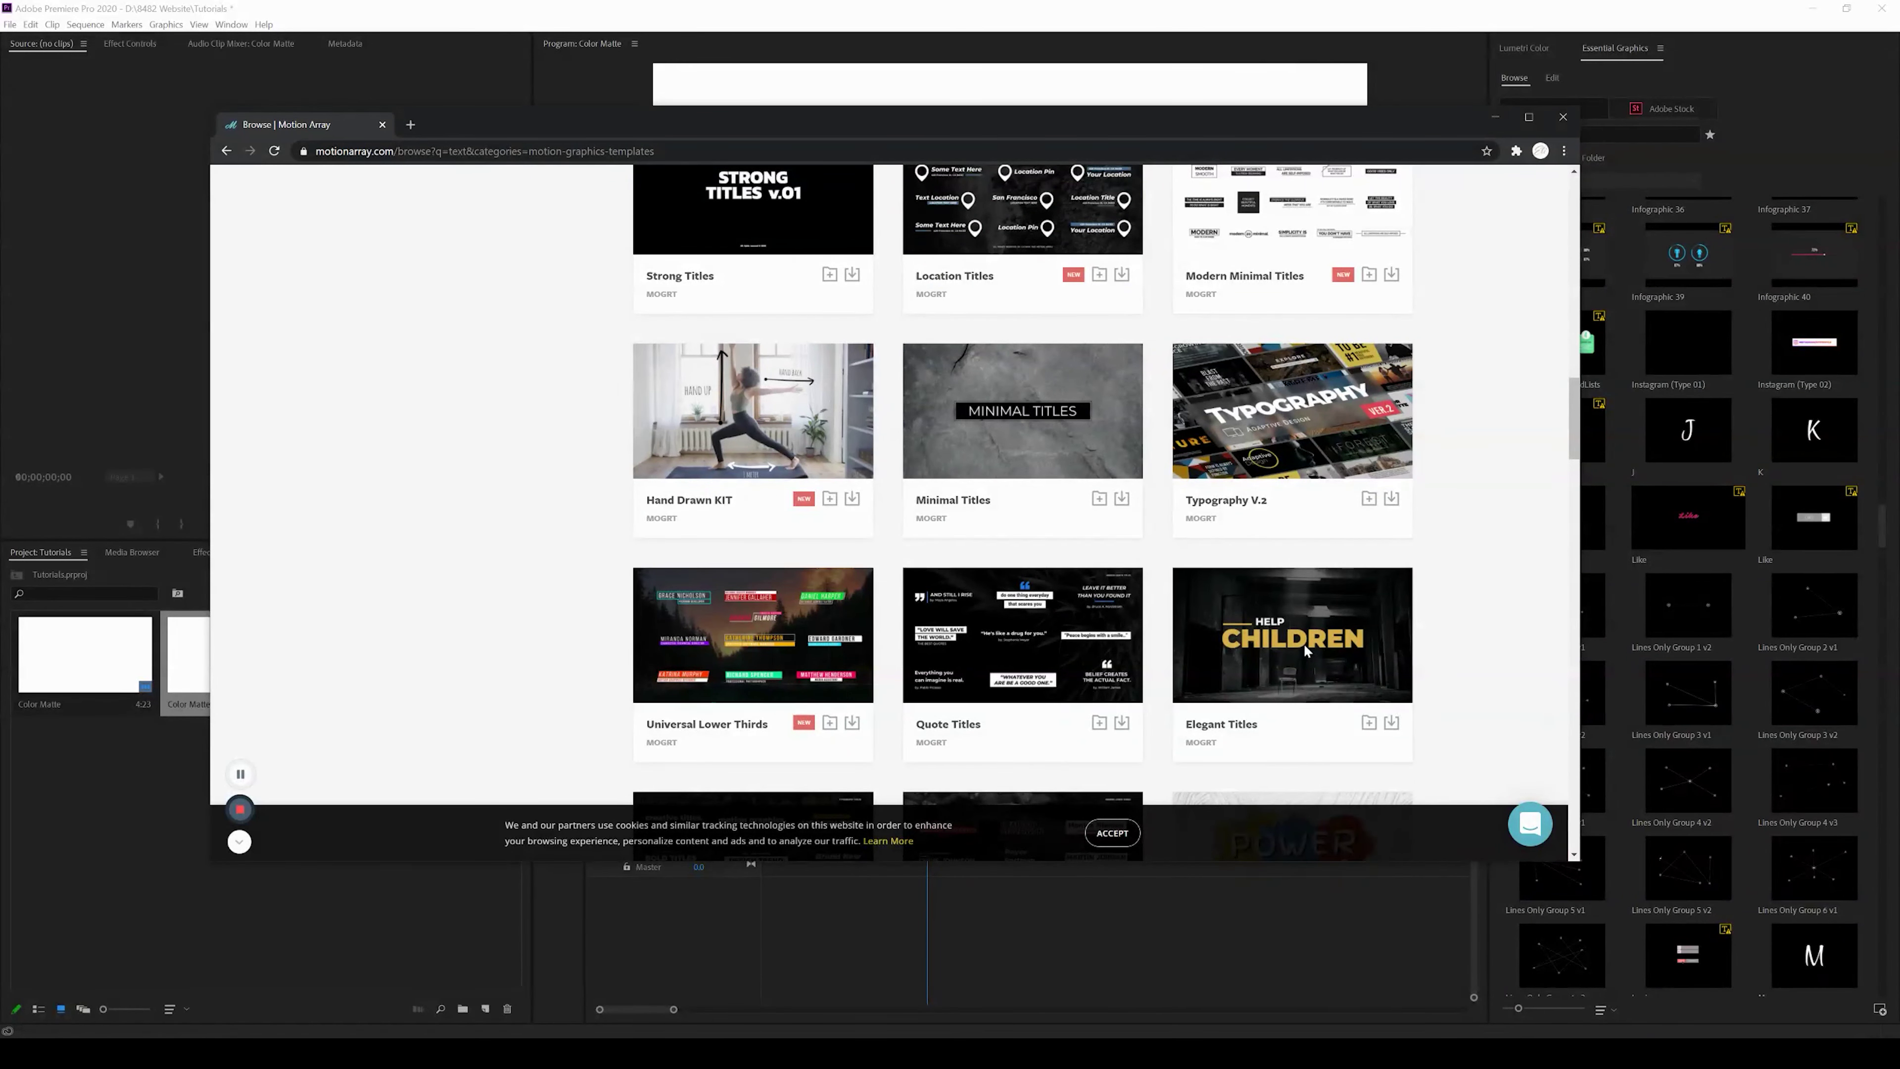
{"action": "scroll", "coordinate": [1146, 623], "scroll_direction": "down", "scroll_amount": 2}
{"action": "left_click", "coordinate": [1223, 580]}
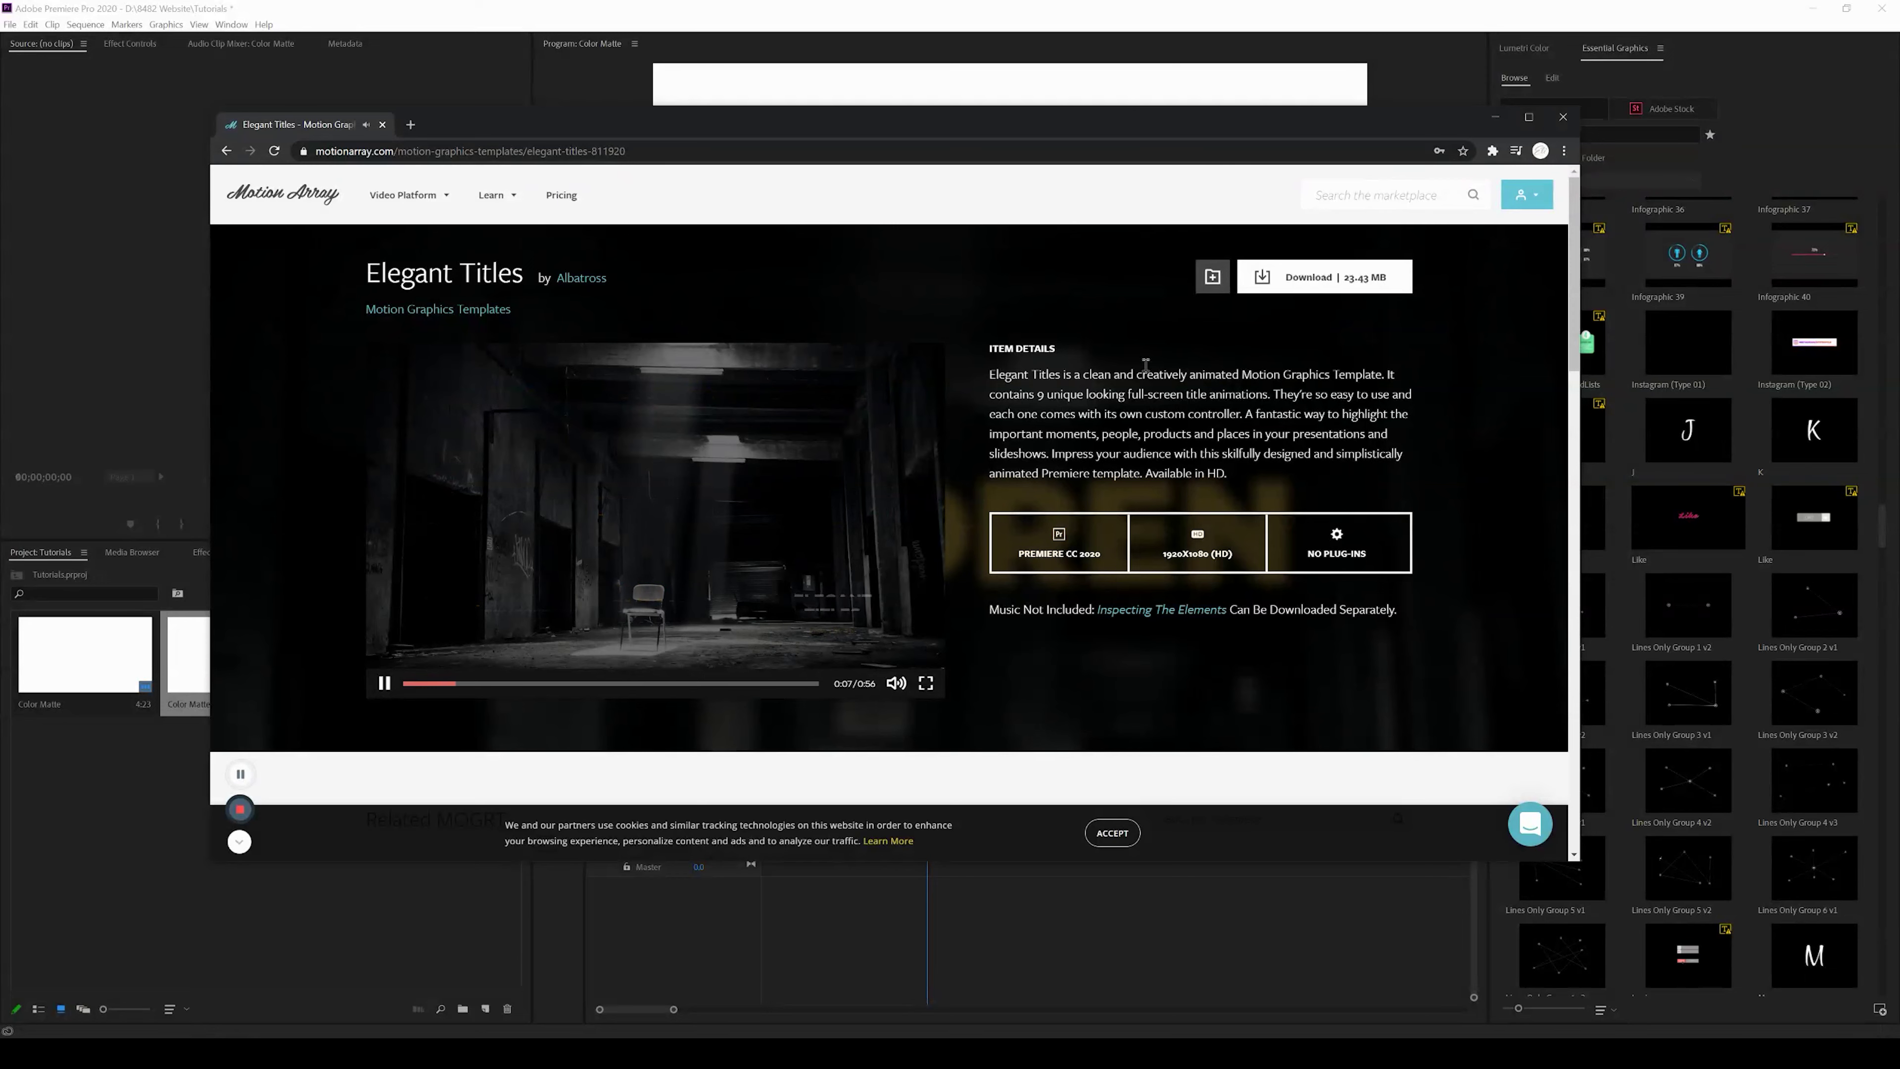
Download Elegant Titles and move the zip into the 8482Media Tutorials folder
{"action": "left_click", "coordinate": [1321, 280]}
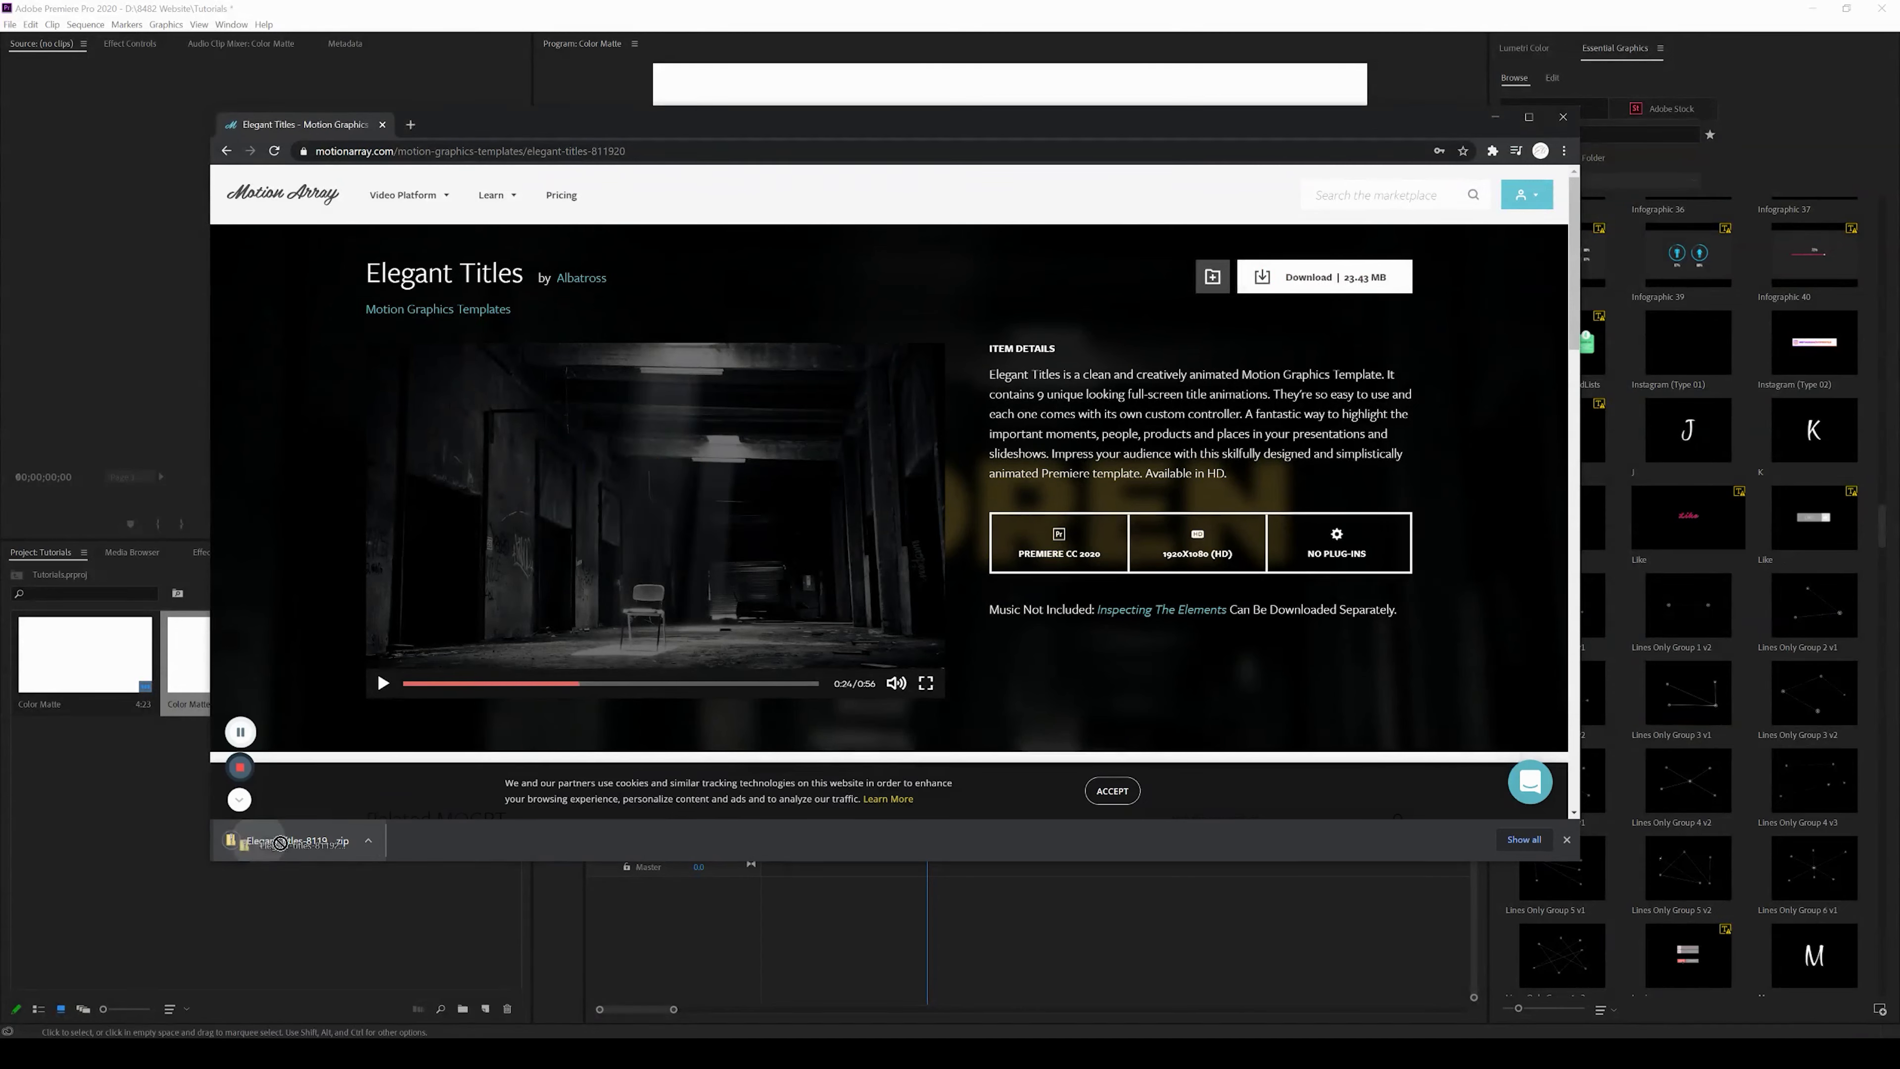
{"action": "left_click_drag", "start_coordinate": [322, 842], "coordinate": [1190, 548]}
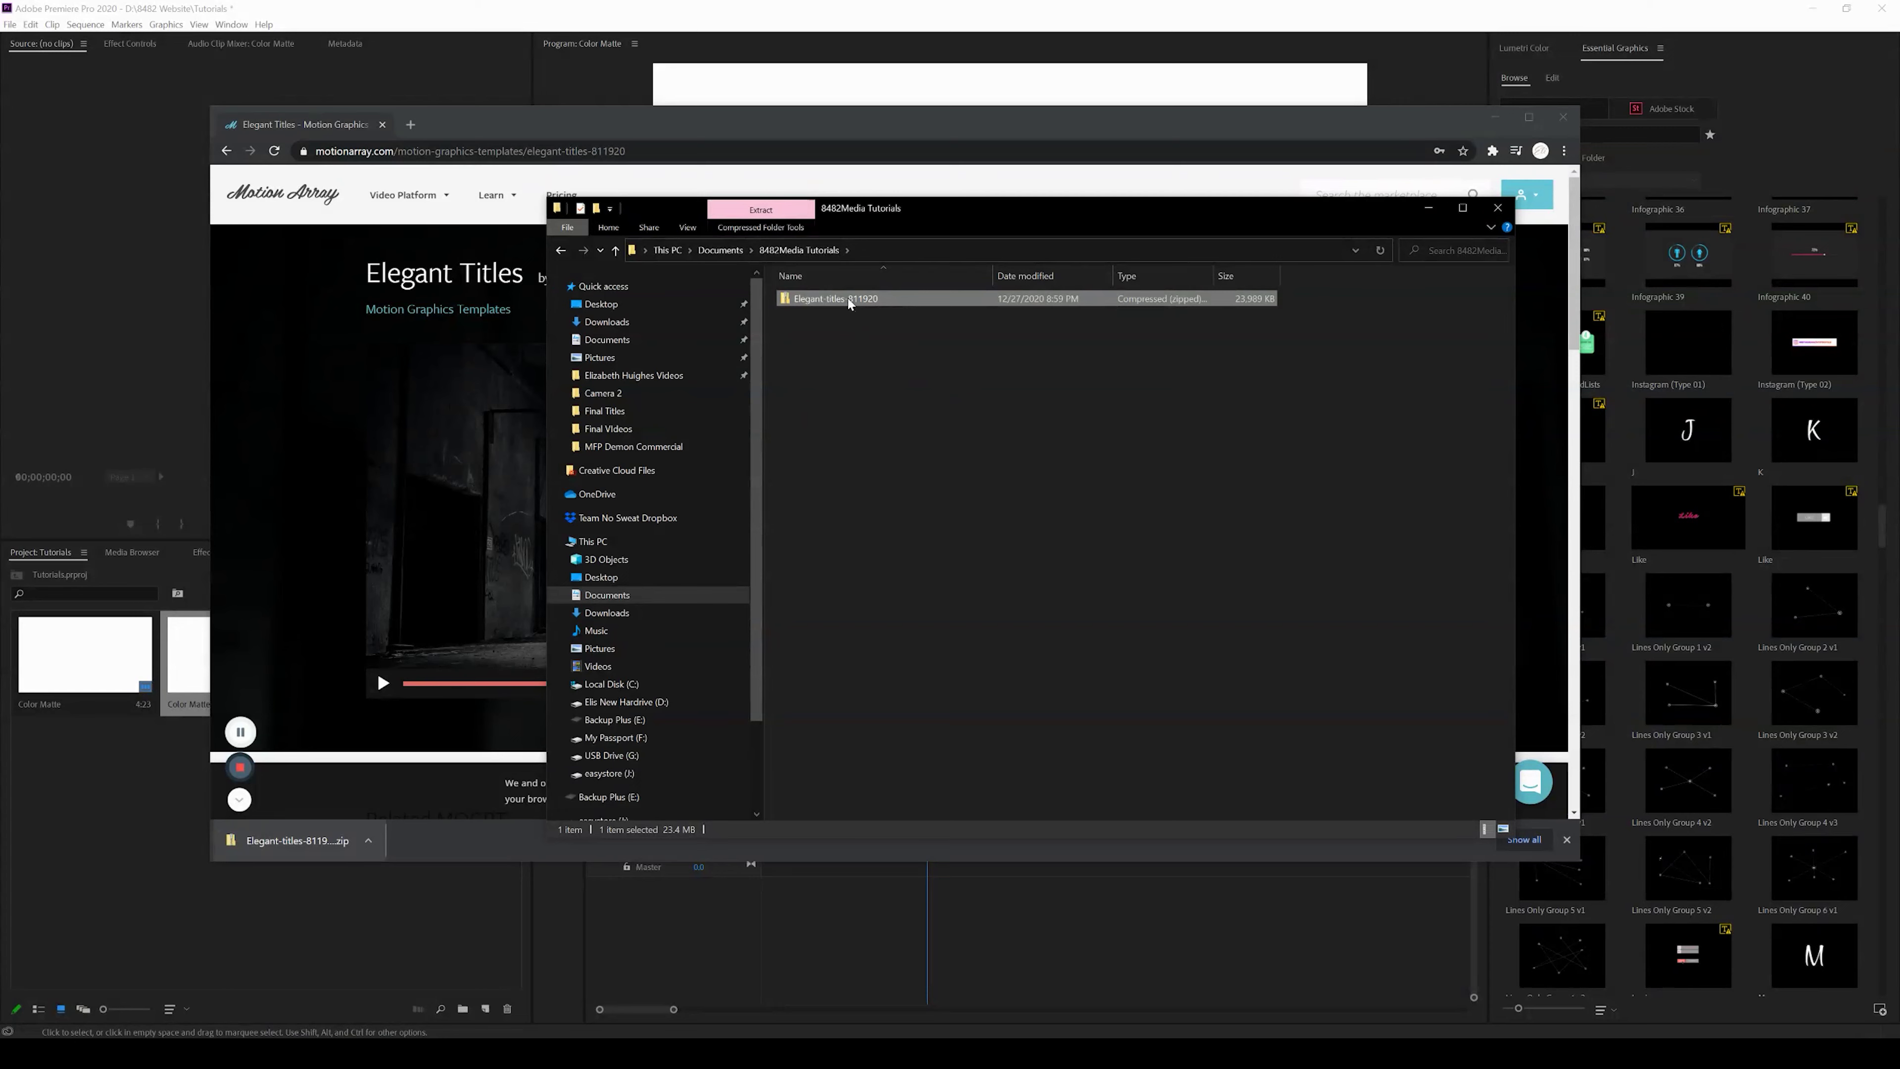
Extract the Elegant-titles-811920 zip into its suggested folder with Extract All
{"action": "left_click", "coordinate": [882, 351]}
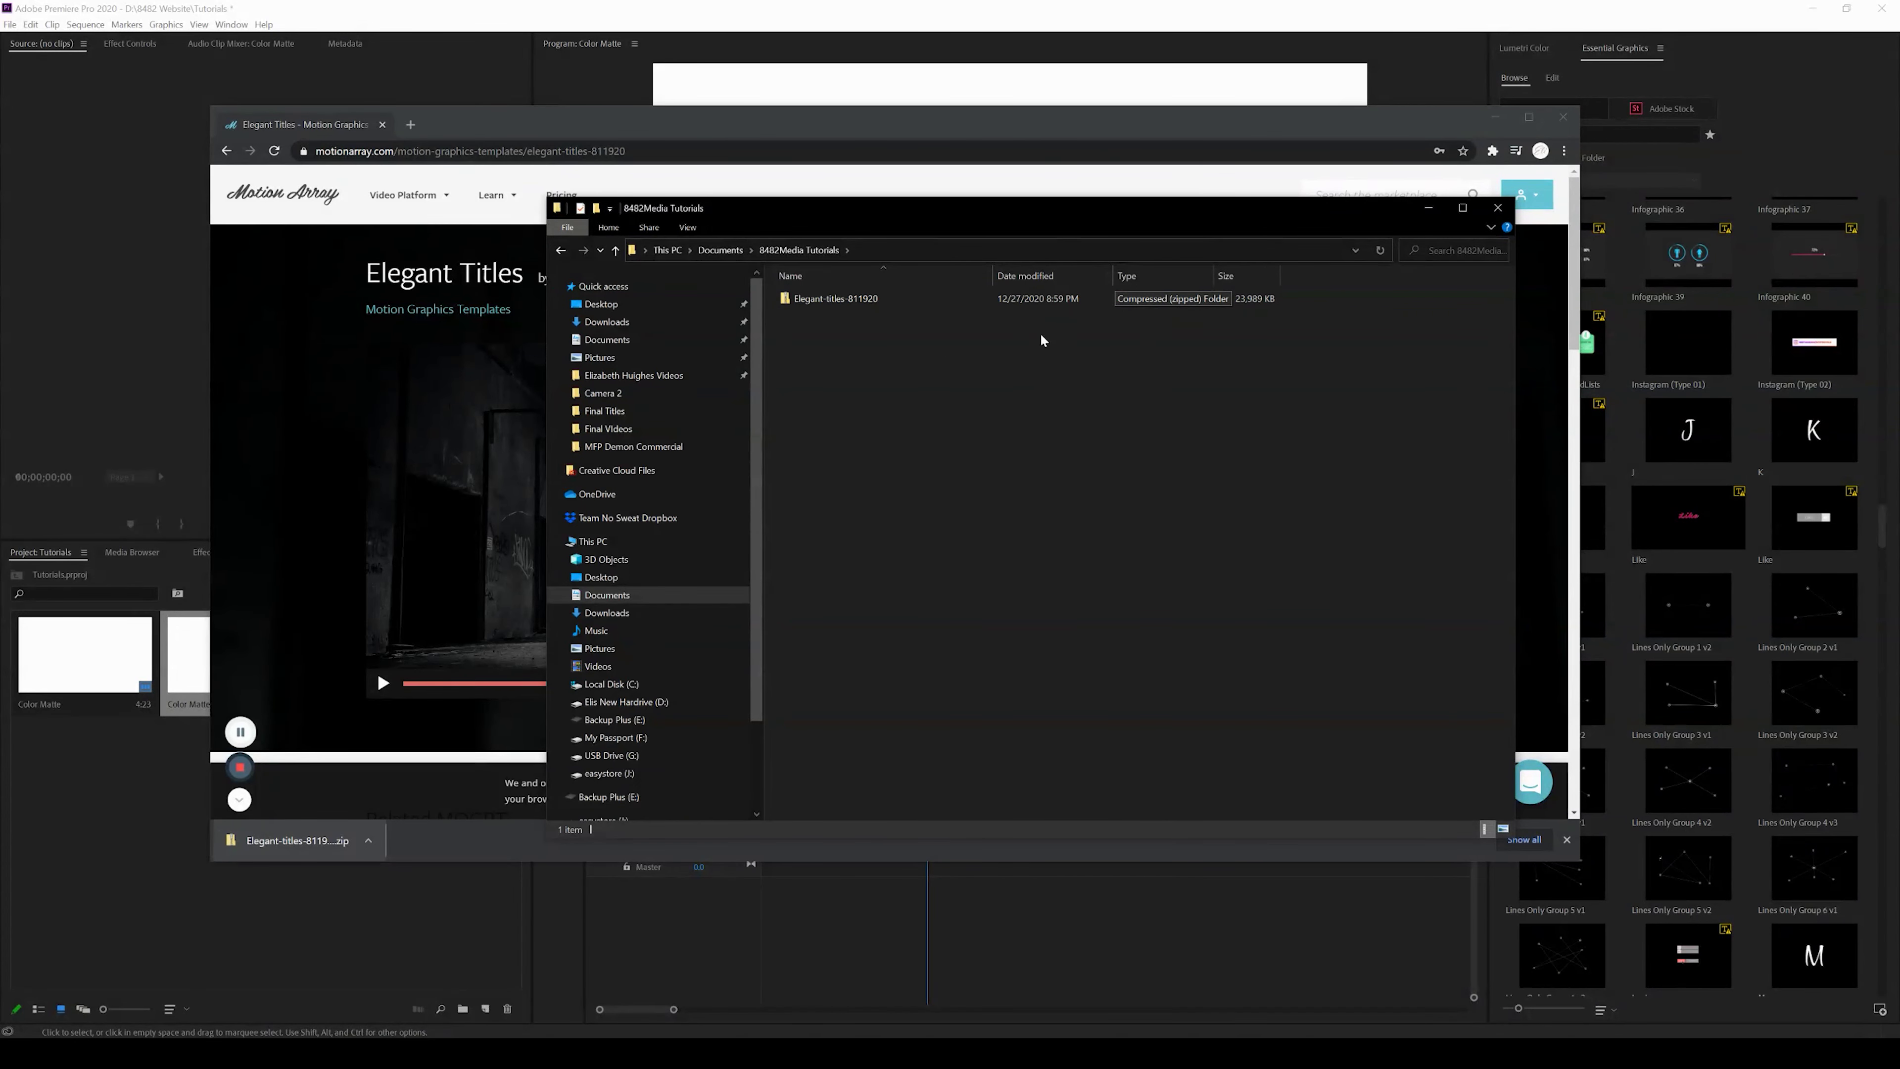
{"action": "left_click", "coordinate": [855, 306]}
{"action": "right_click", "coordinate": [855, 309]}
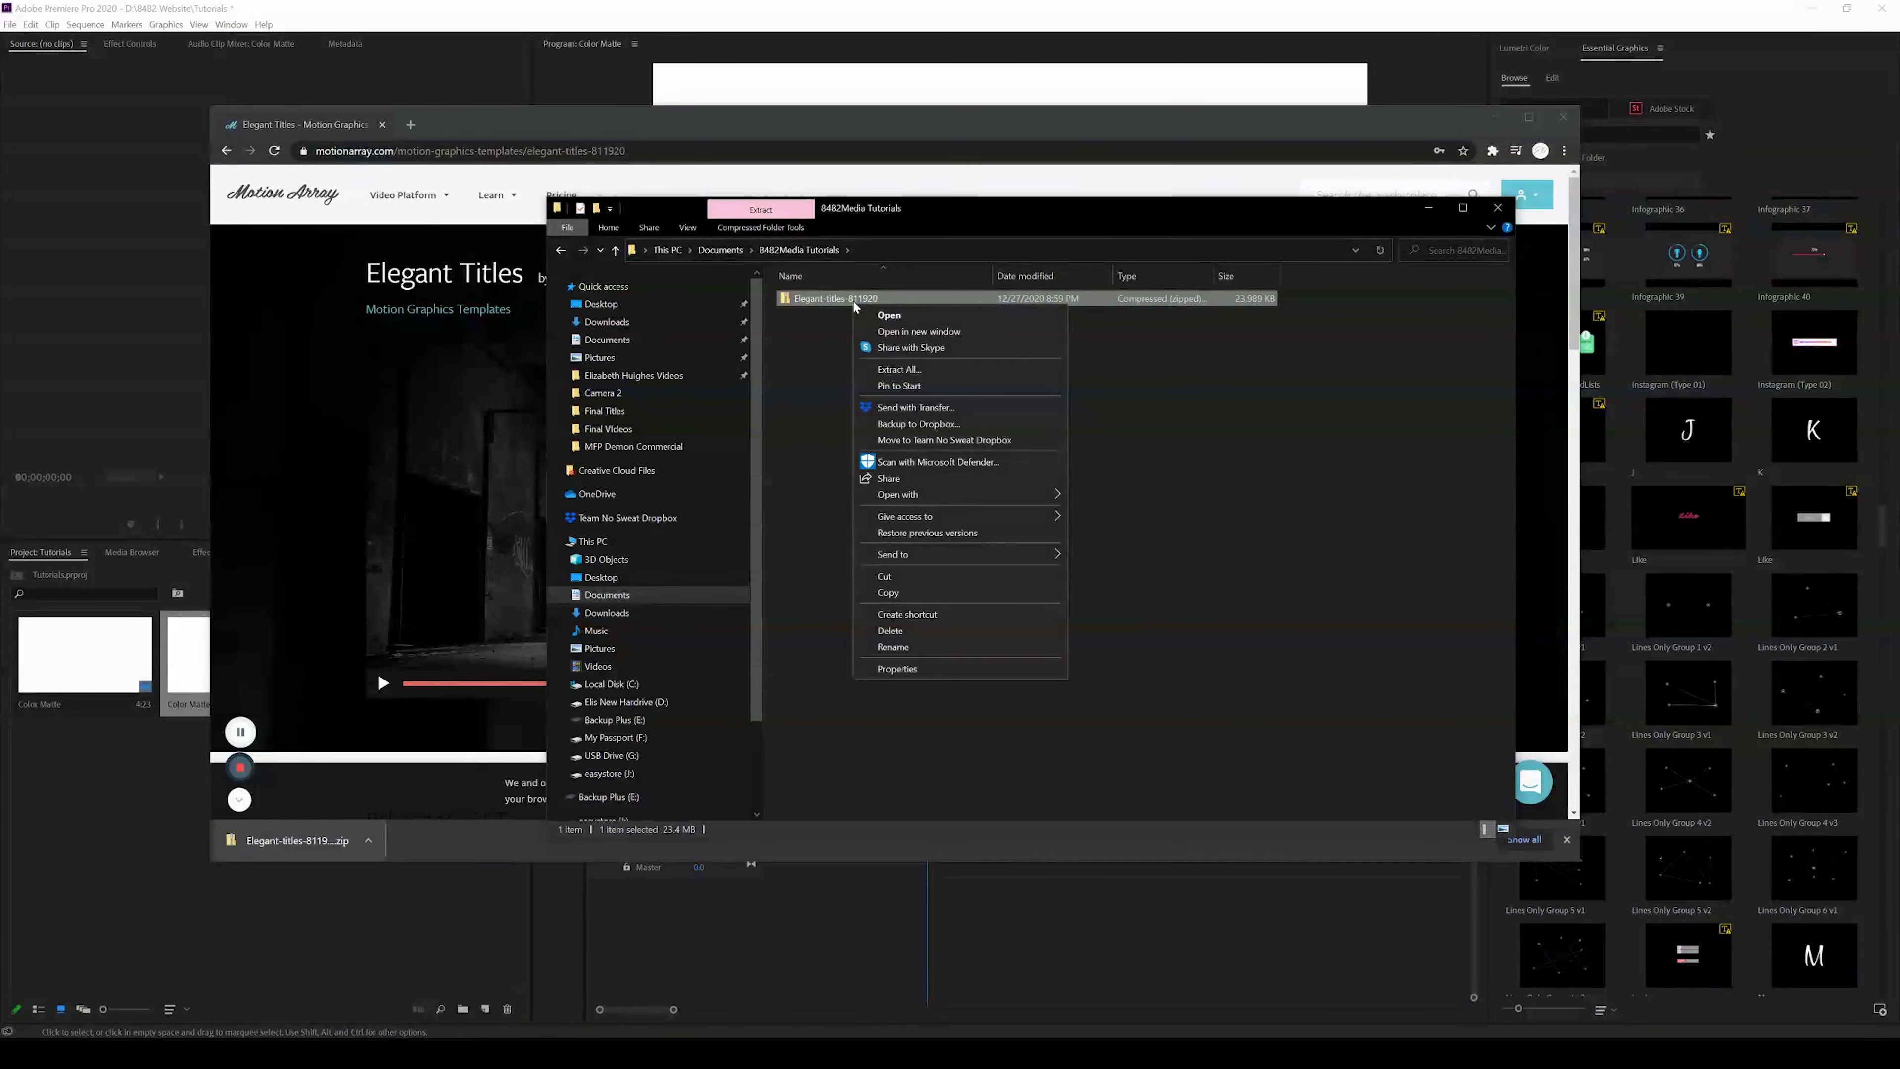
{"action": "left_click", "coordinate": [903, 374]}
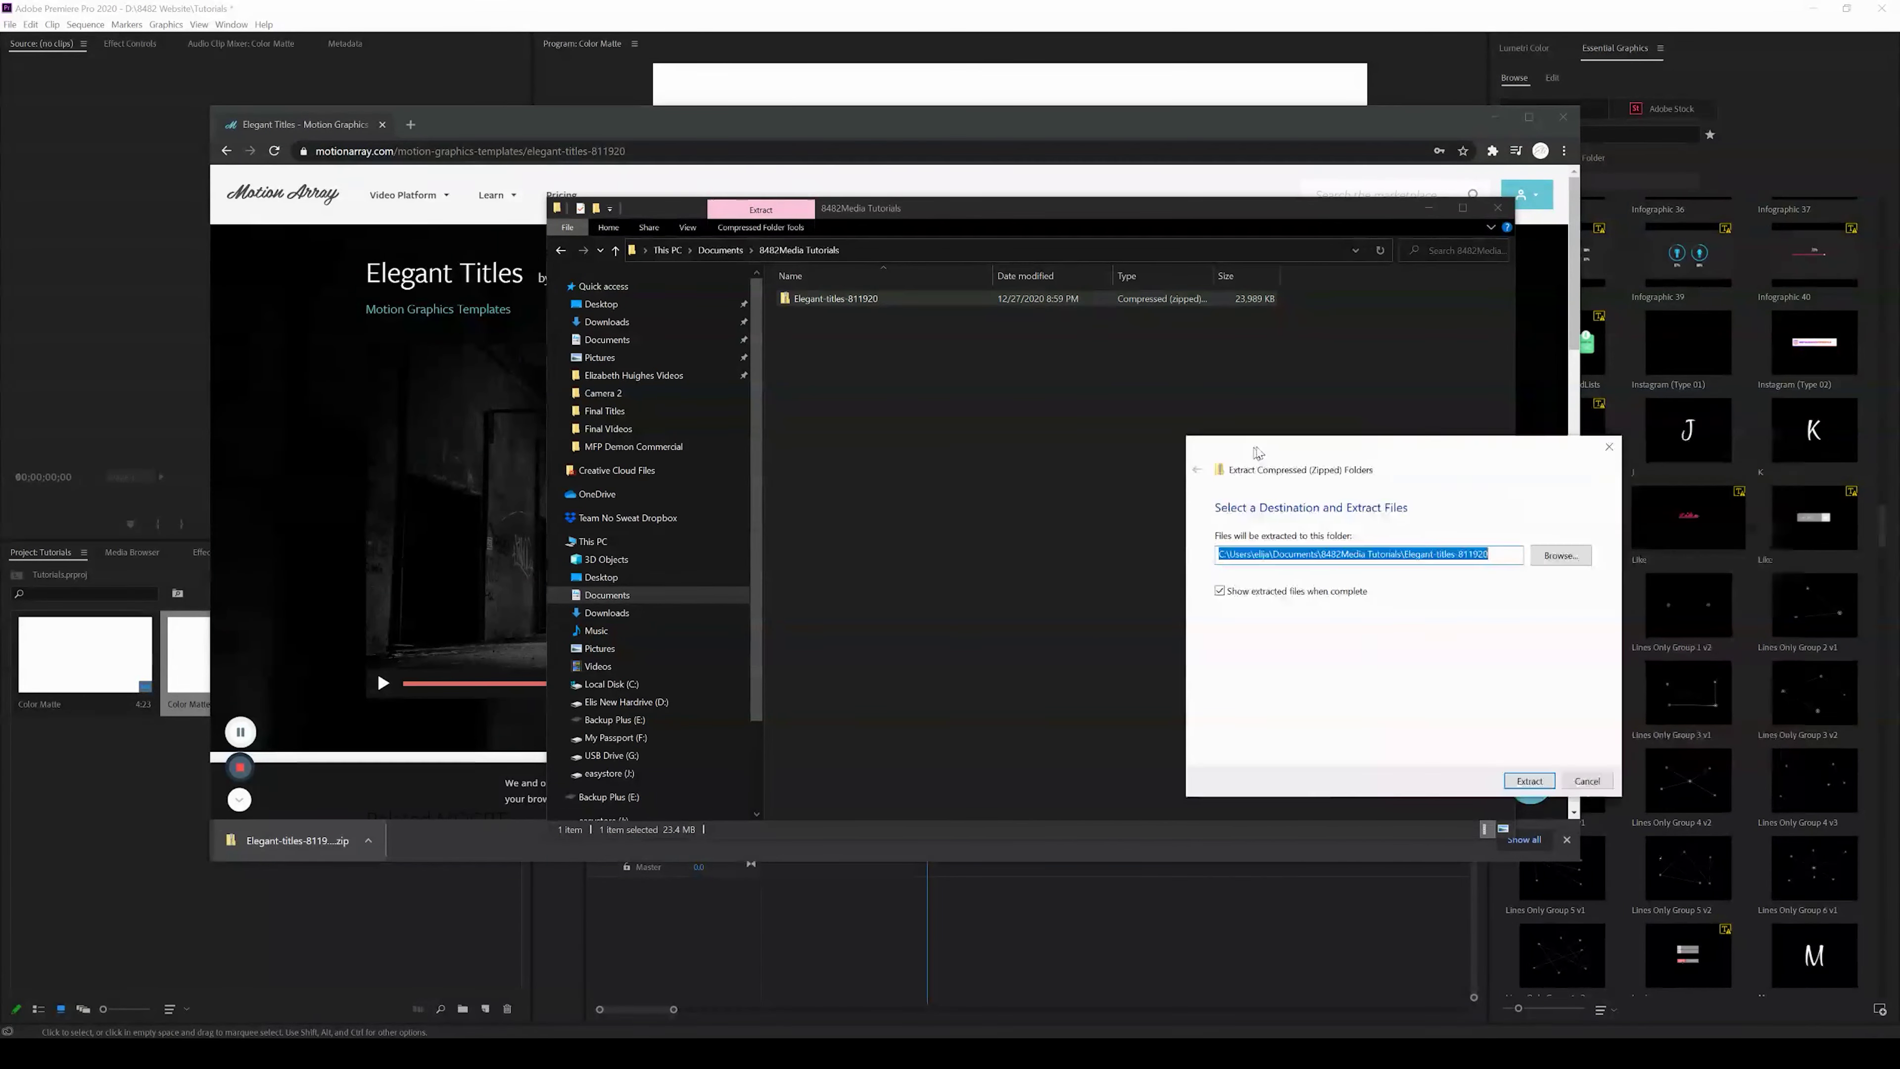
{"action": "left_click_drag", "start_coordinate": [1257, 454], "coordinate": [758, 448]}
{"action": "left_click", "coordinate": [1027, 771]}
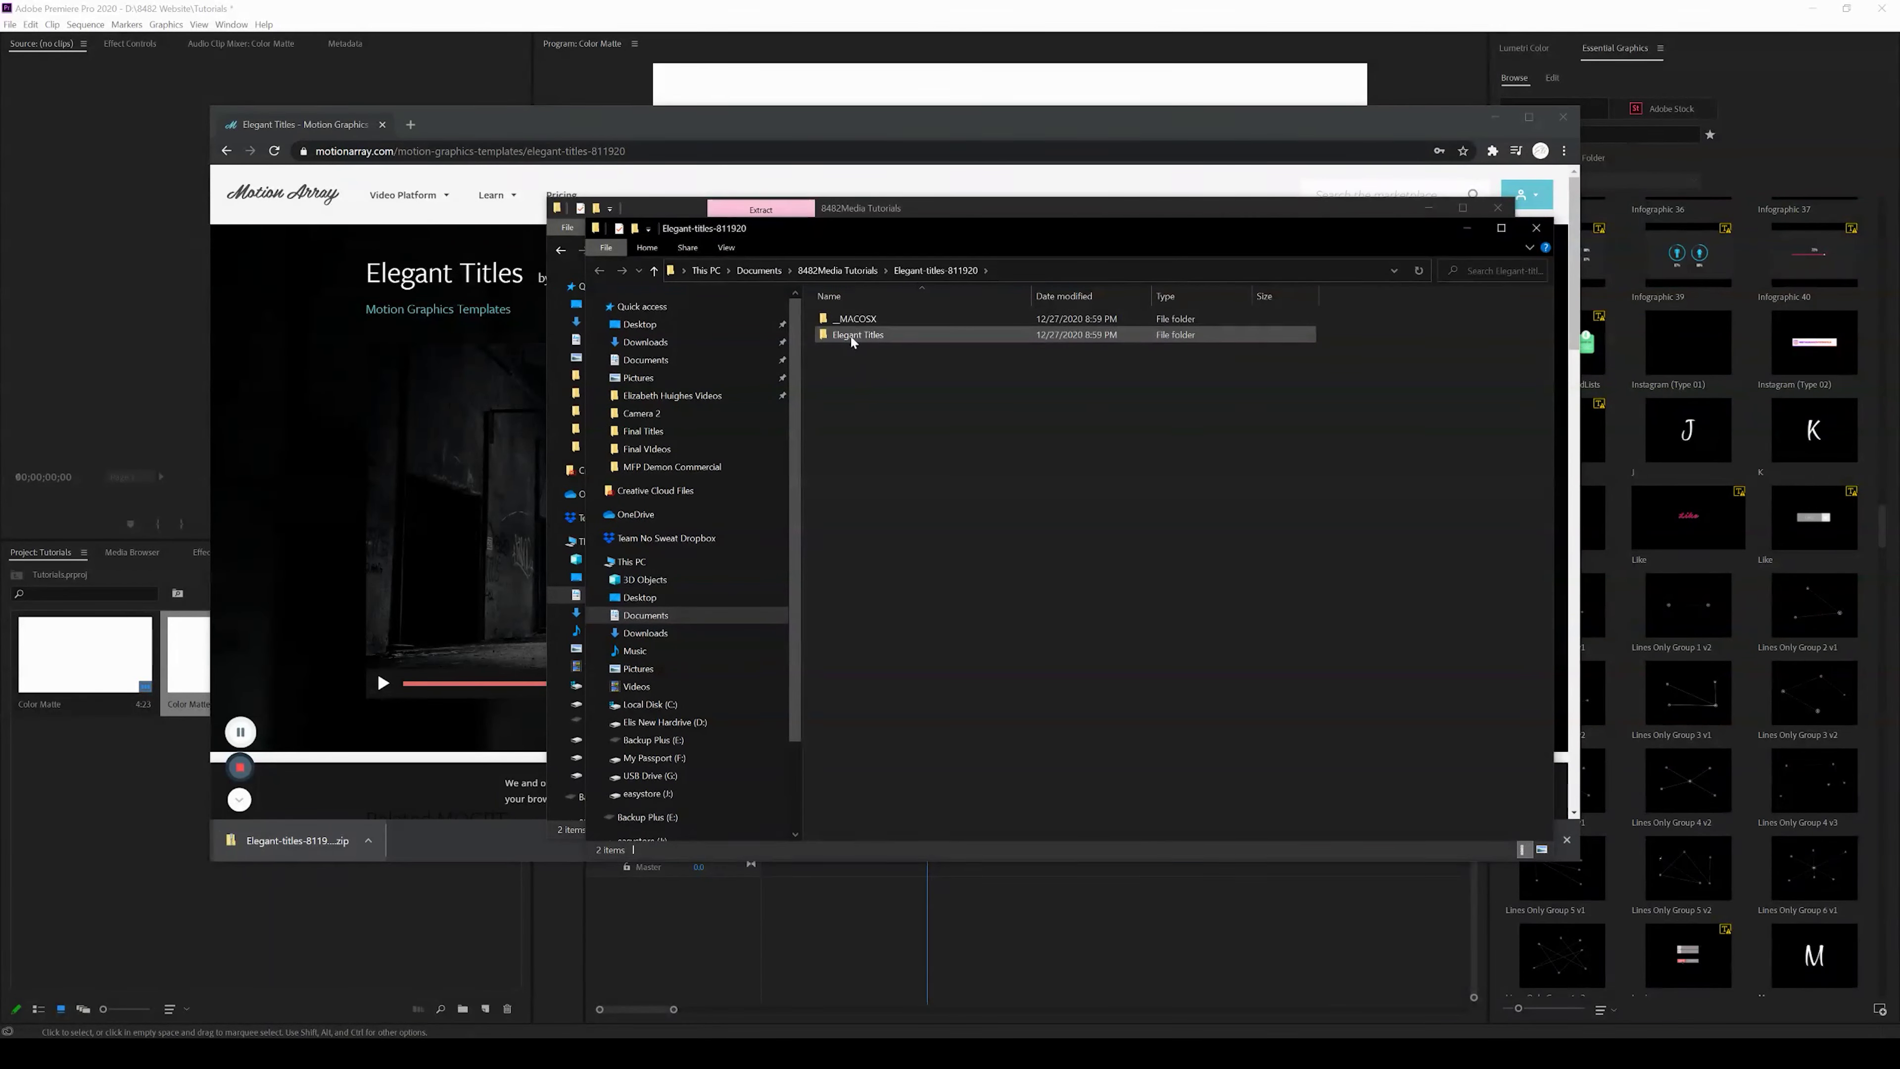
Open the Elegant Titles > MOGRT folder, then return to Premiere Pro
{"action": "double_click", "coordinate": [859, 336]}
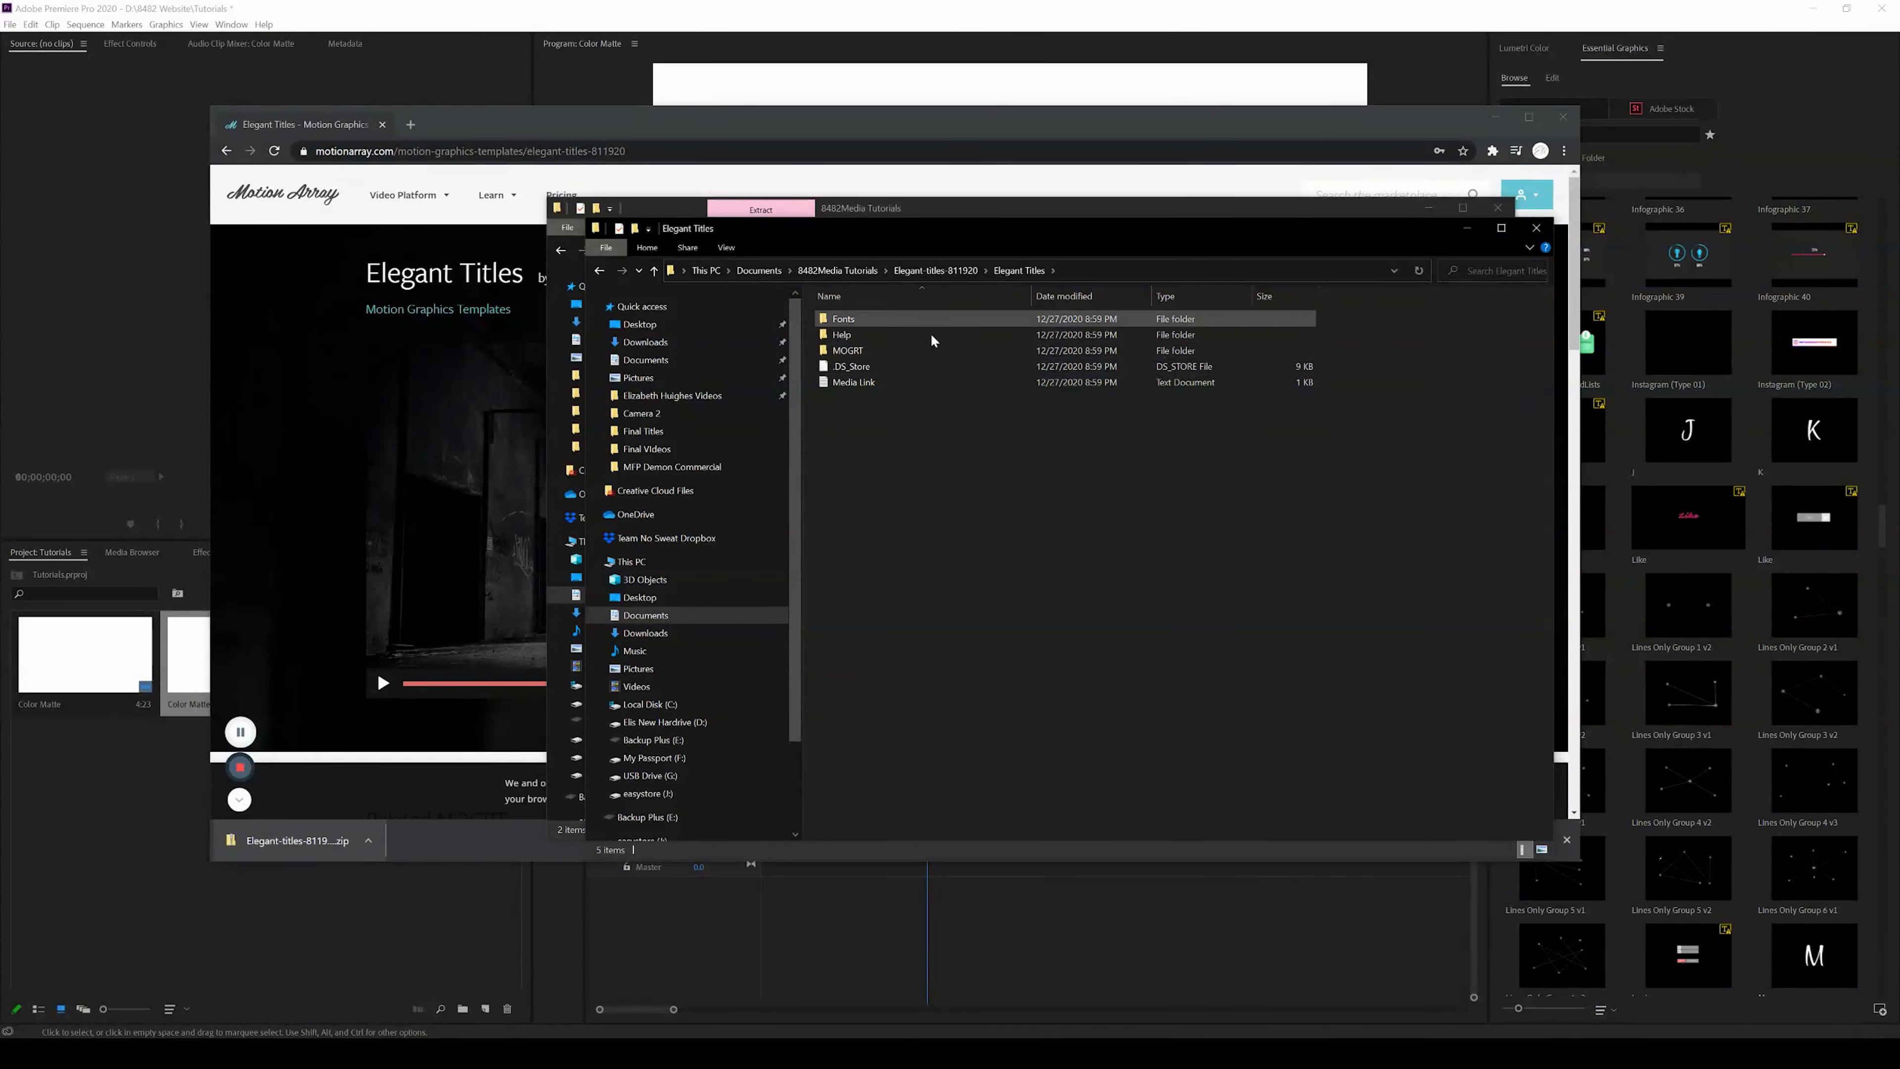
{"action": "double_click", "coordinate": [853, 350]}
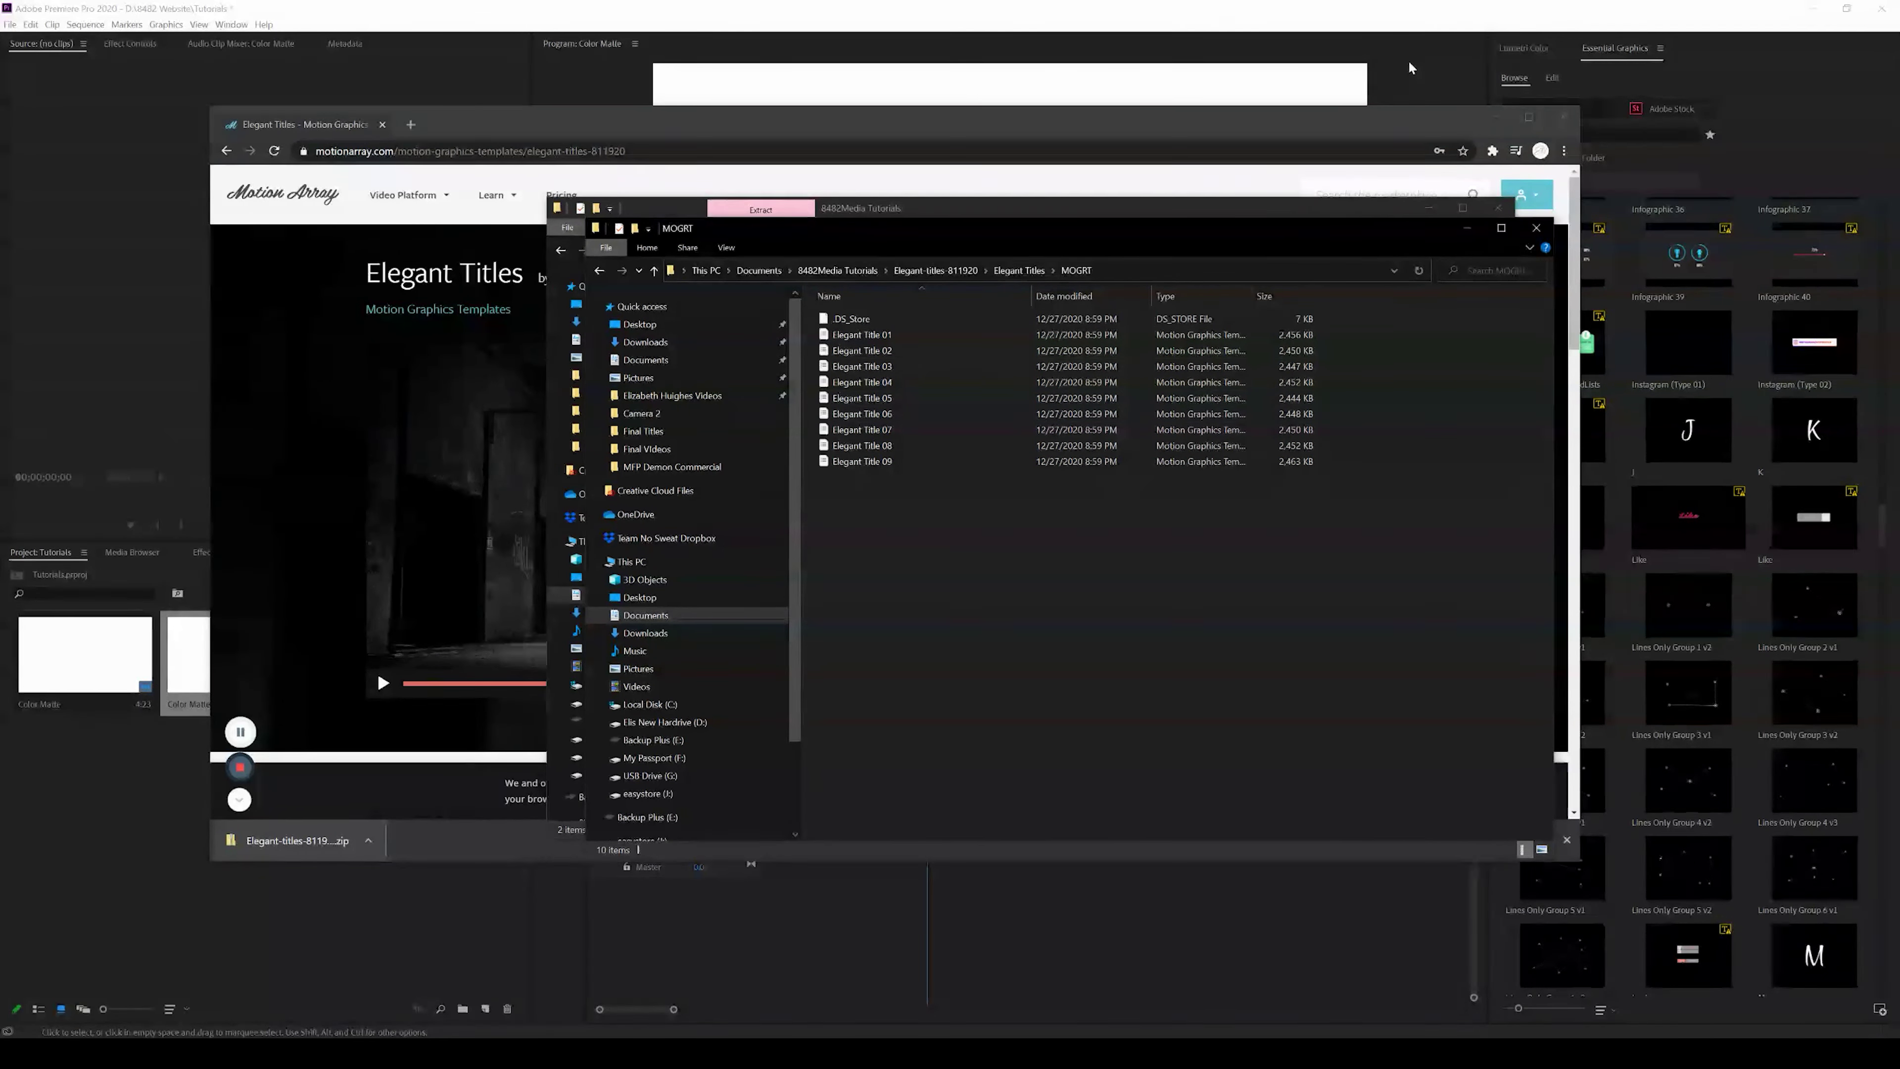
{"action": "left_click", "coordinate": [1409, 67]}
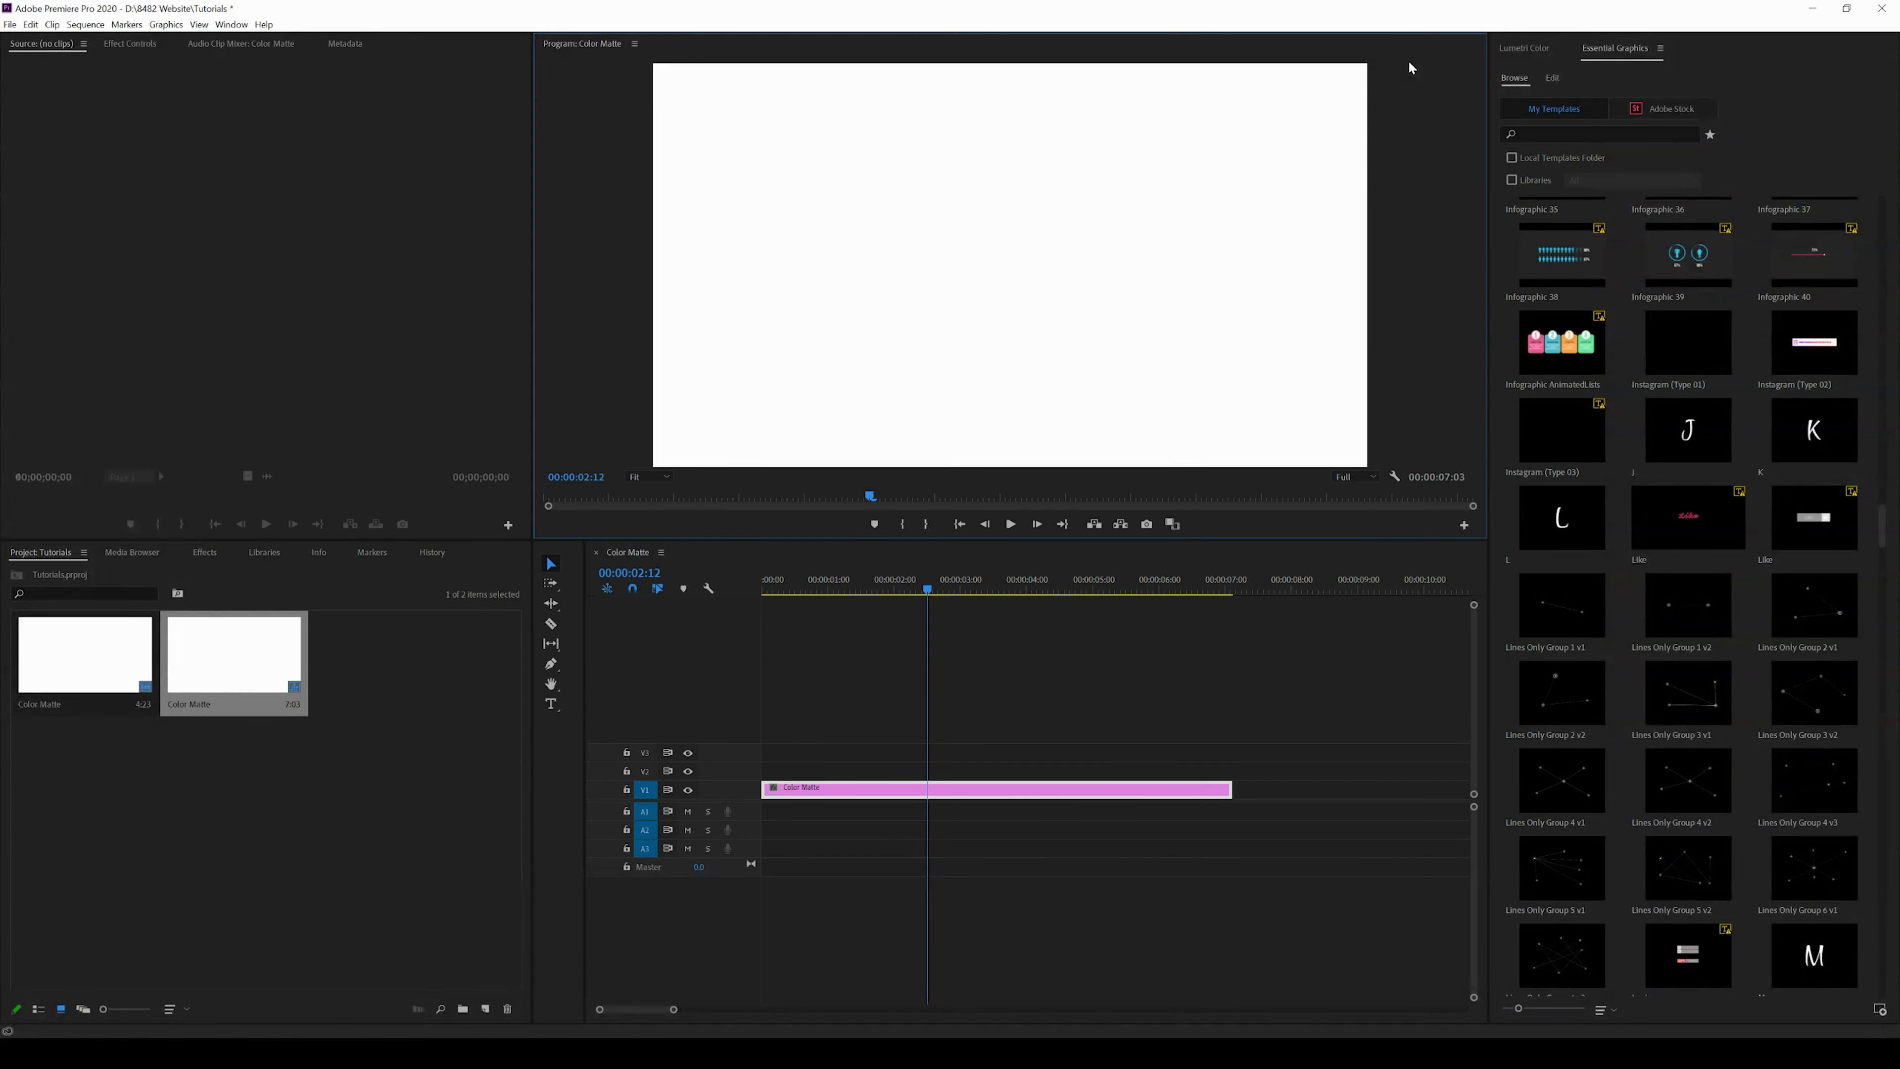
Browse to Documents > 8482Media Tutorials > Elegant-titles-811920 > Elegant Titles > MOGRT for template install
{"action": "left_click", "coordinate": [1881, 1011]}
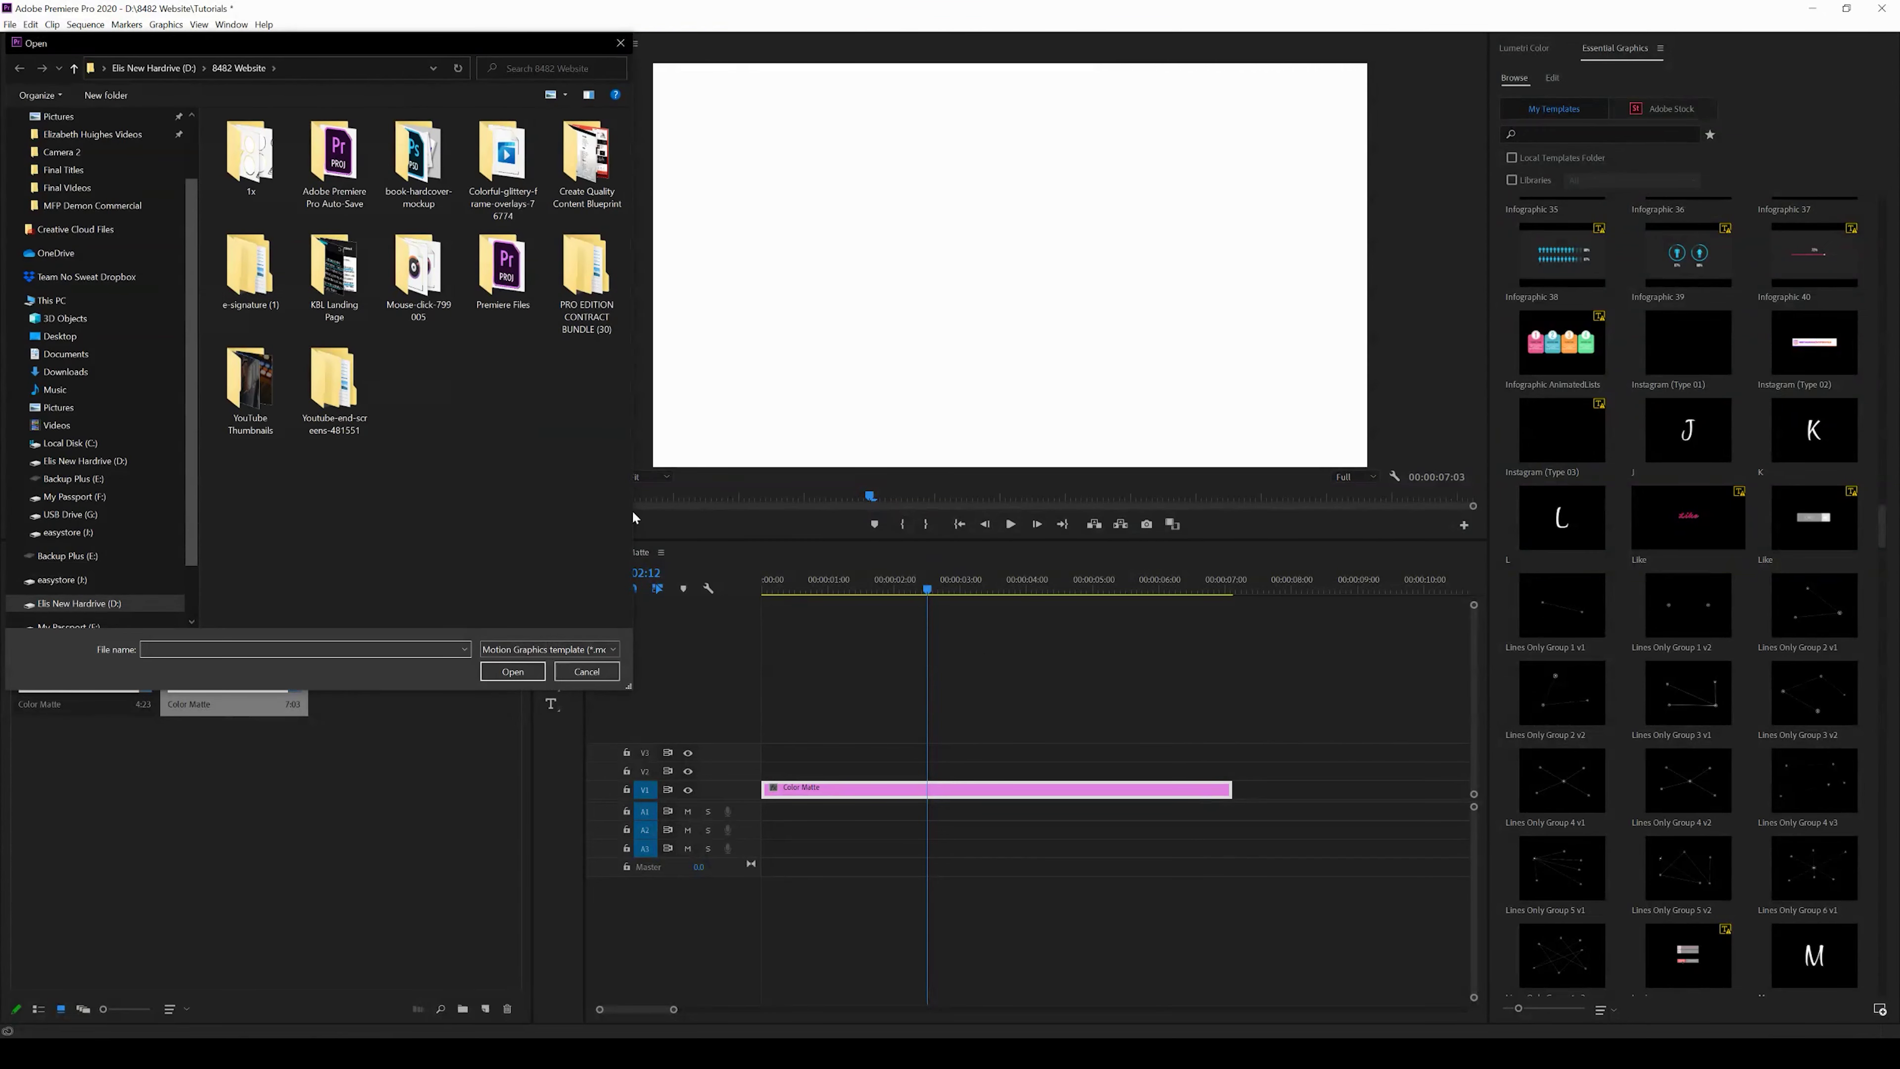
{"action": "left_click_drag", "start_coordinate": [634, 511], "coordinate": [808, 511]}
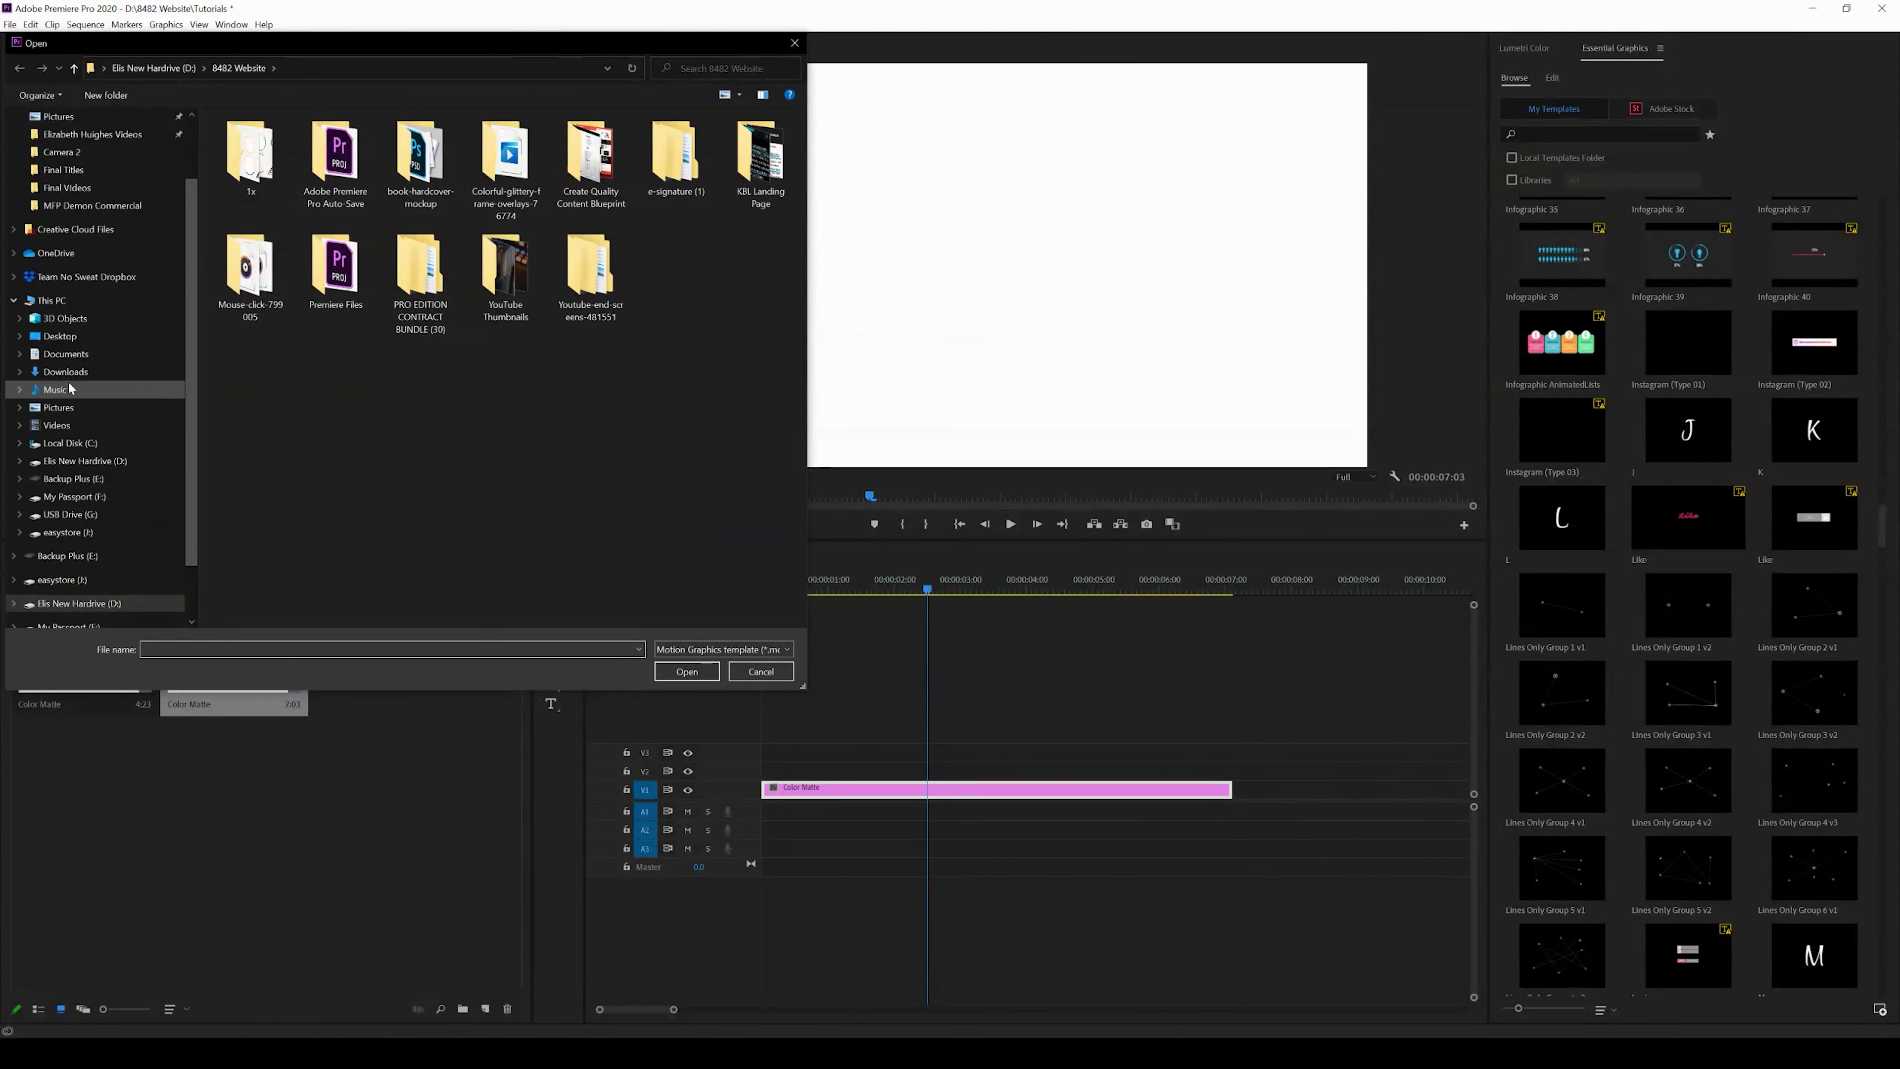
{"action": "left_click", "coordinate": [60, 355]}
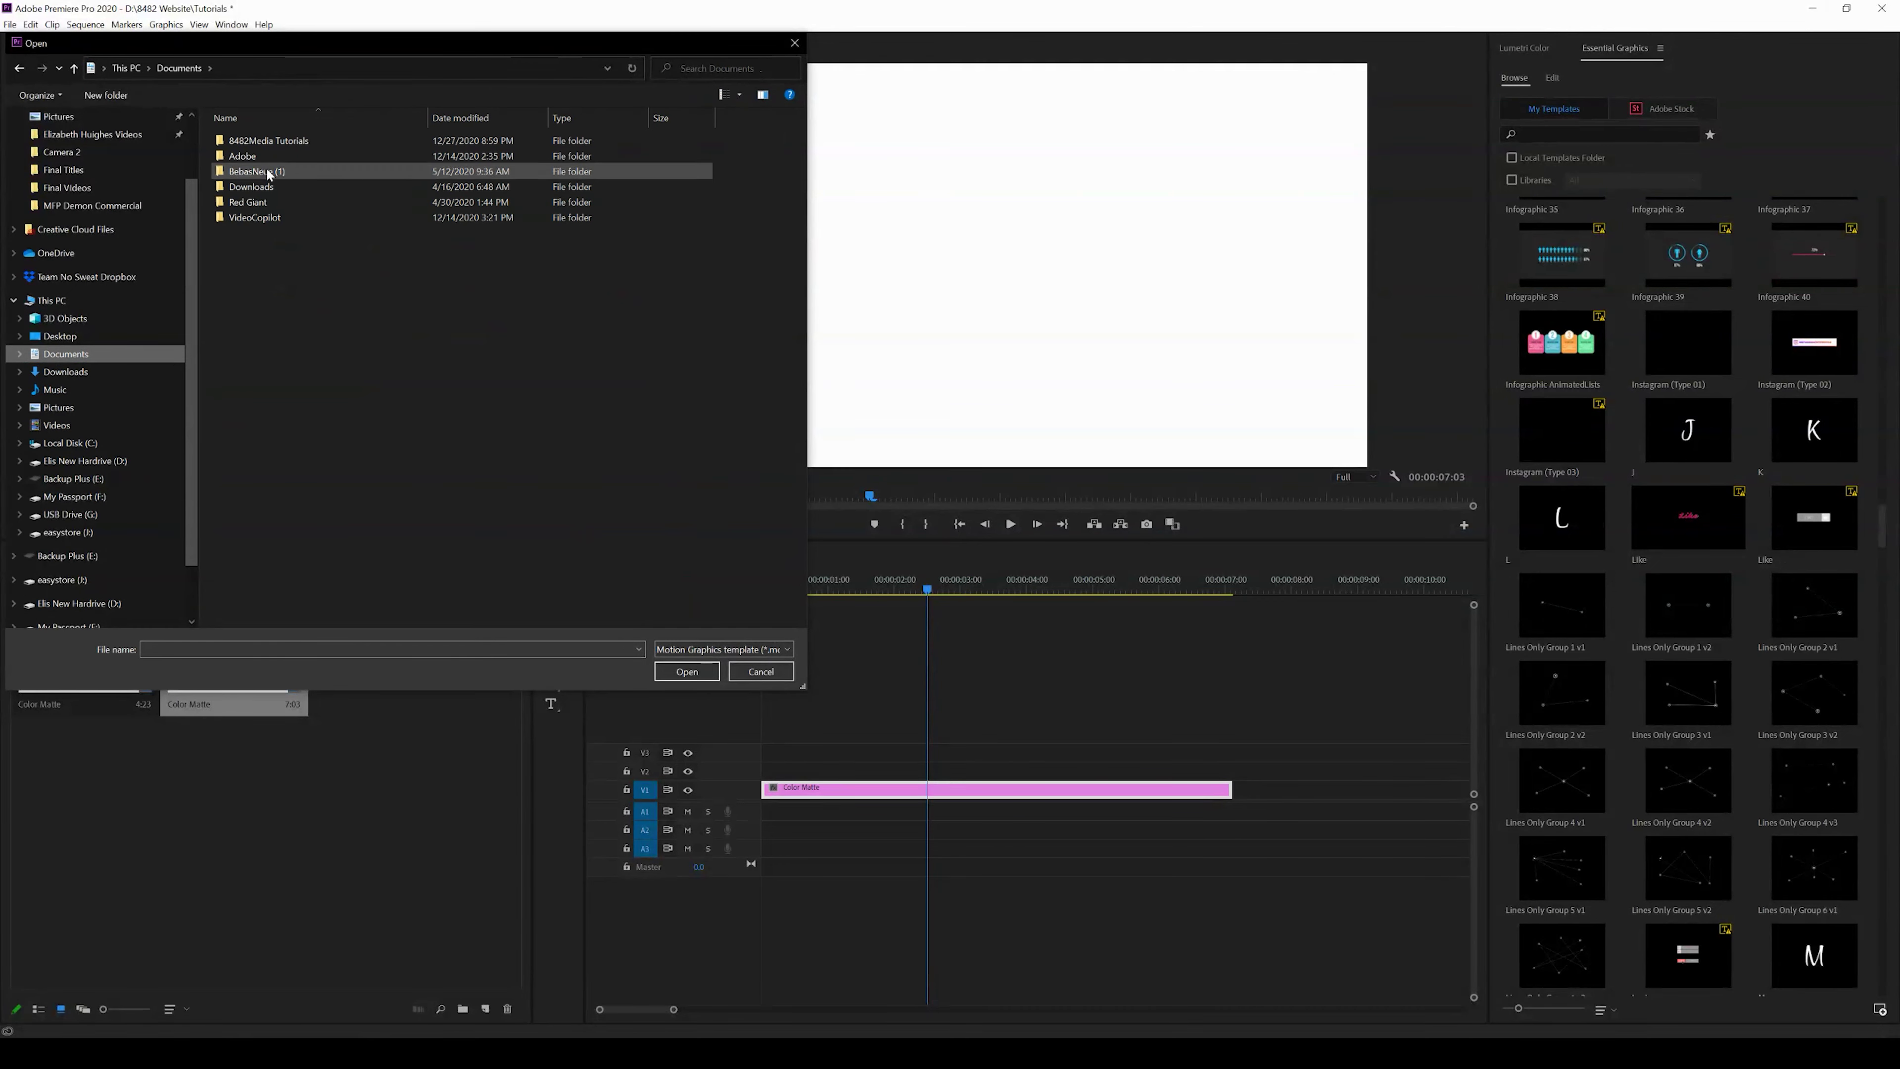
{"action": "left_click", "coordinate": [263, 142]}
{"action": "double_click", "coordinate": [263, 142]}
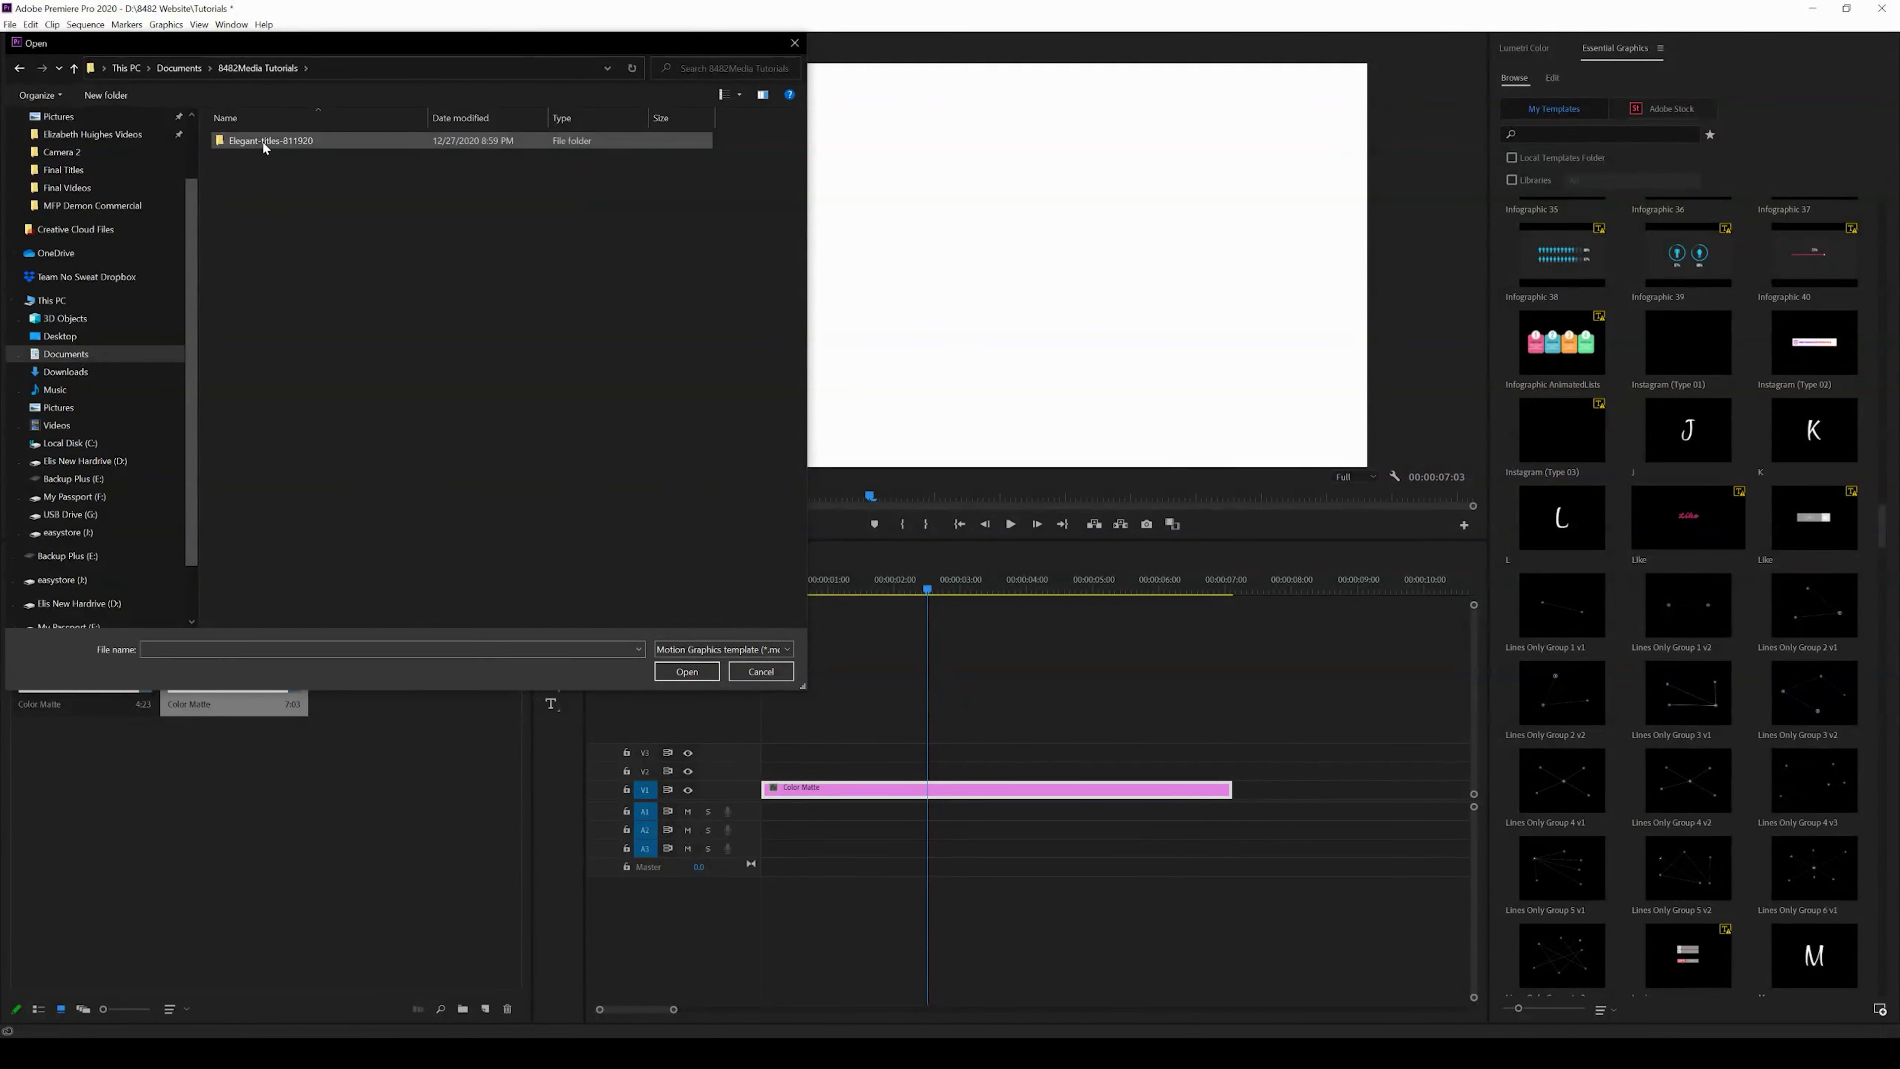
{"action": "double_click", "coordinate": [262, 140]}
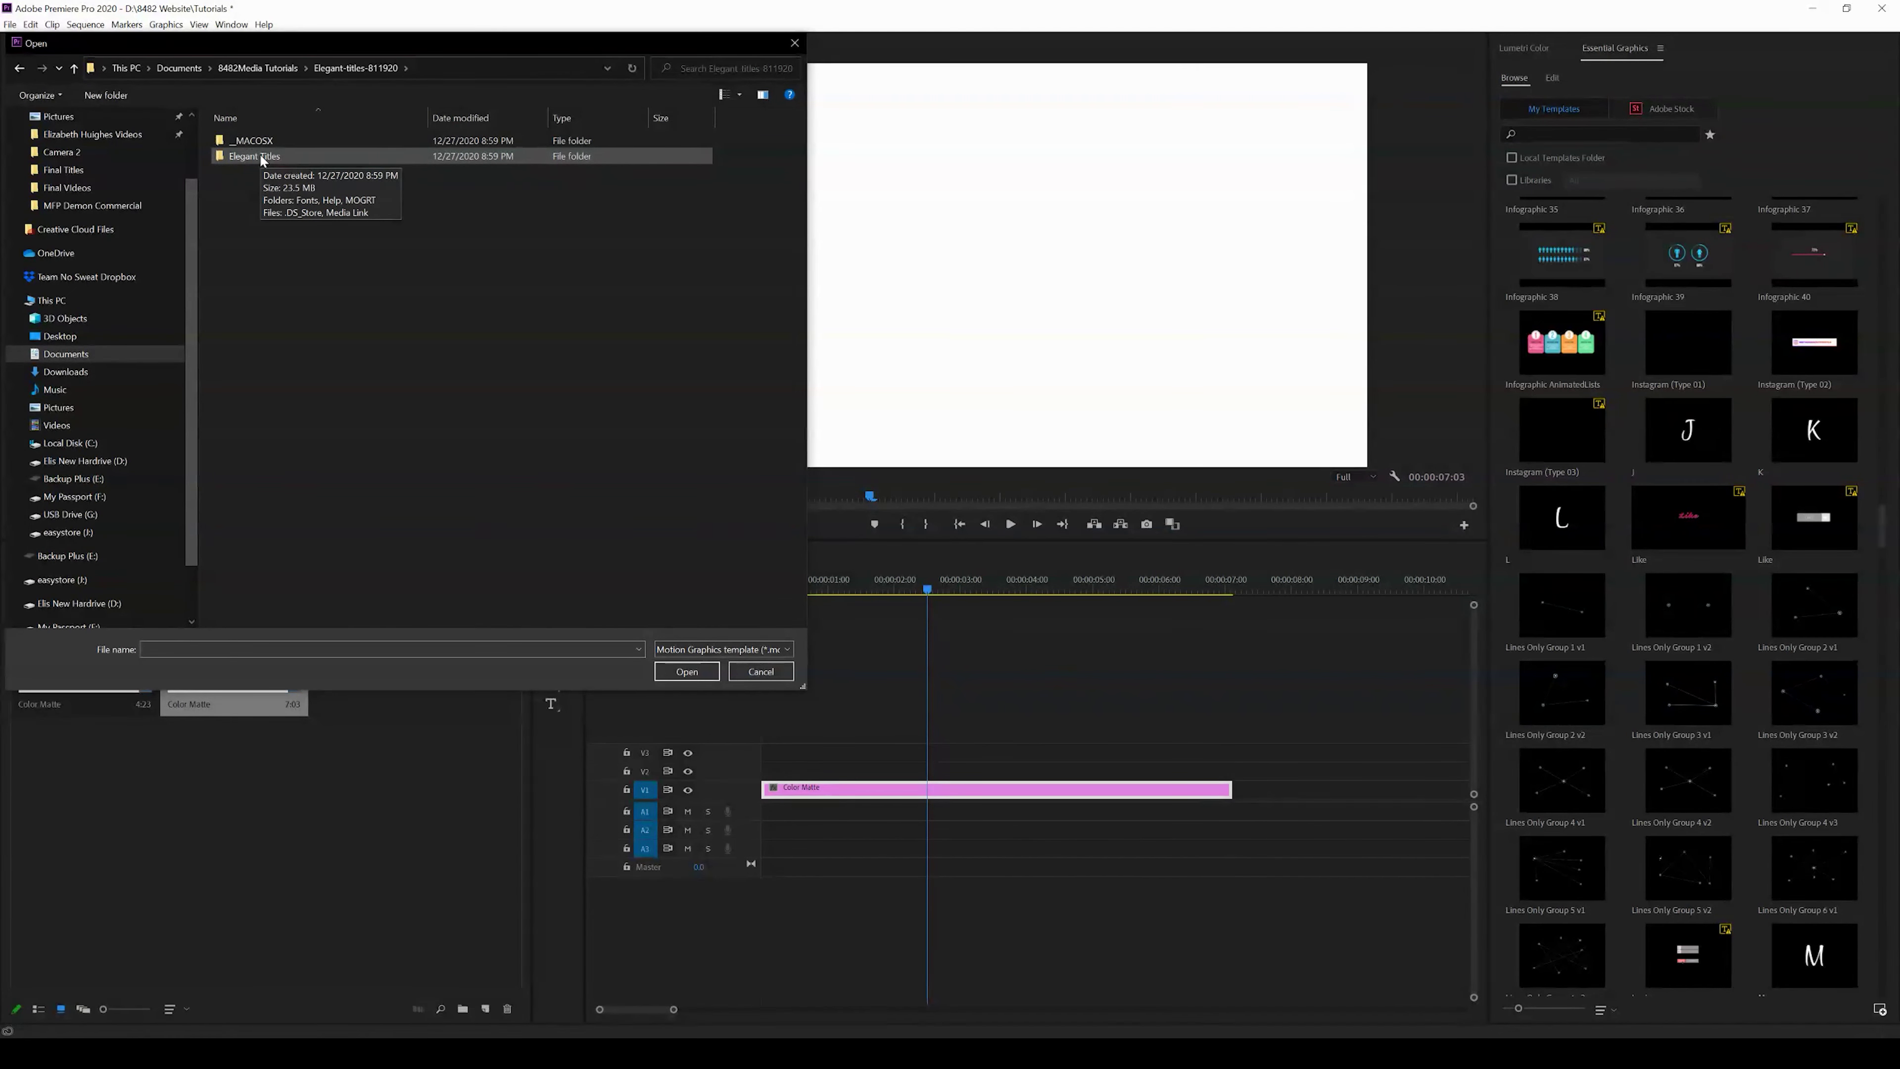
{"action": "double_click", "coordinate": [254, 157]}
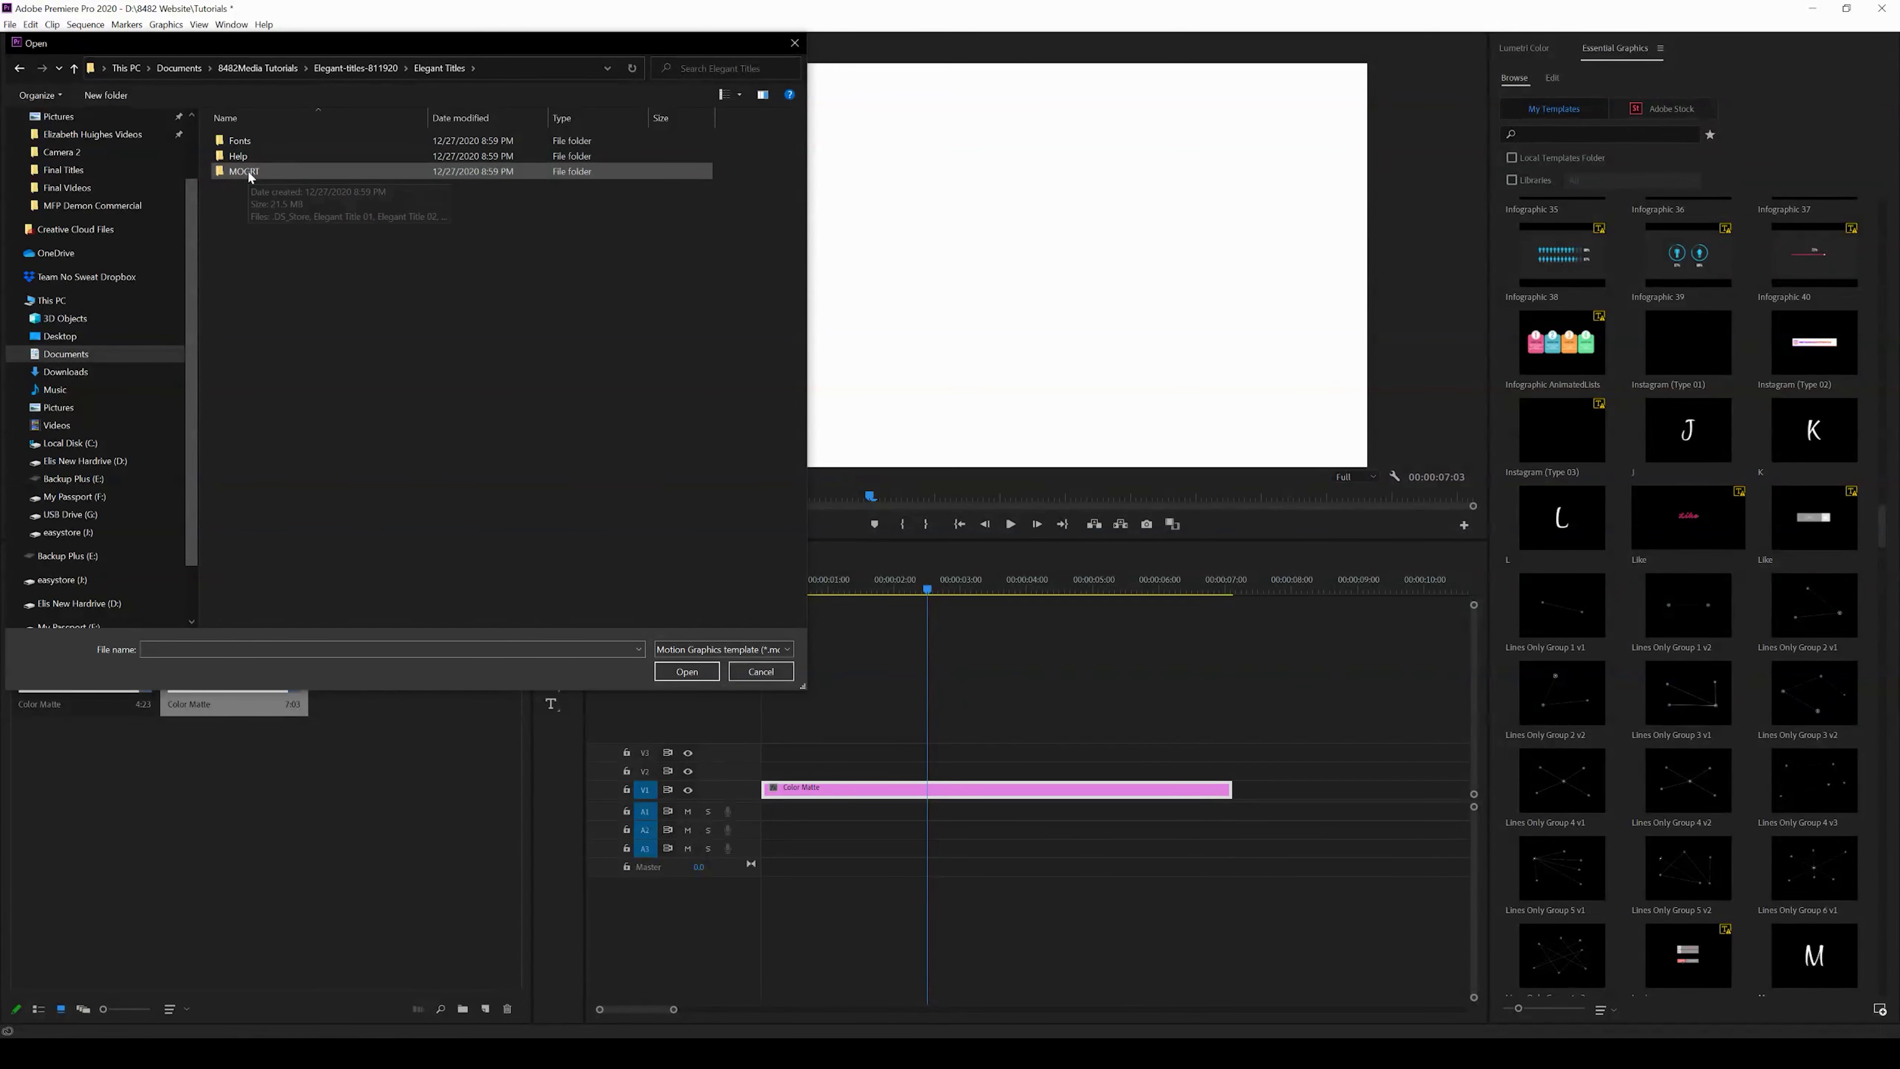
{"action": "double_click", "coordinate": [249, 172]}
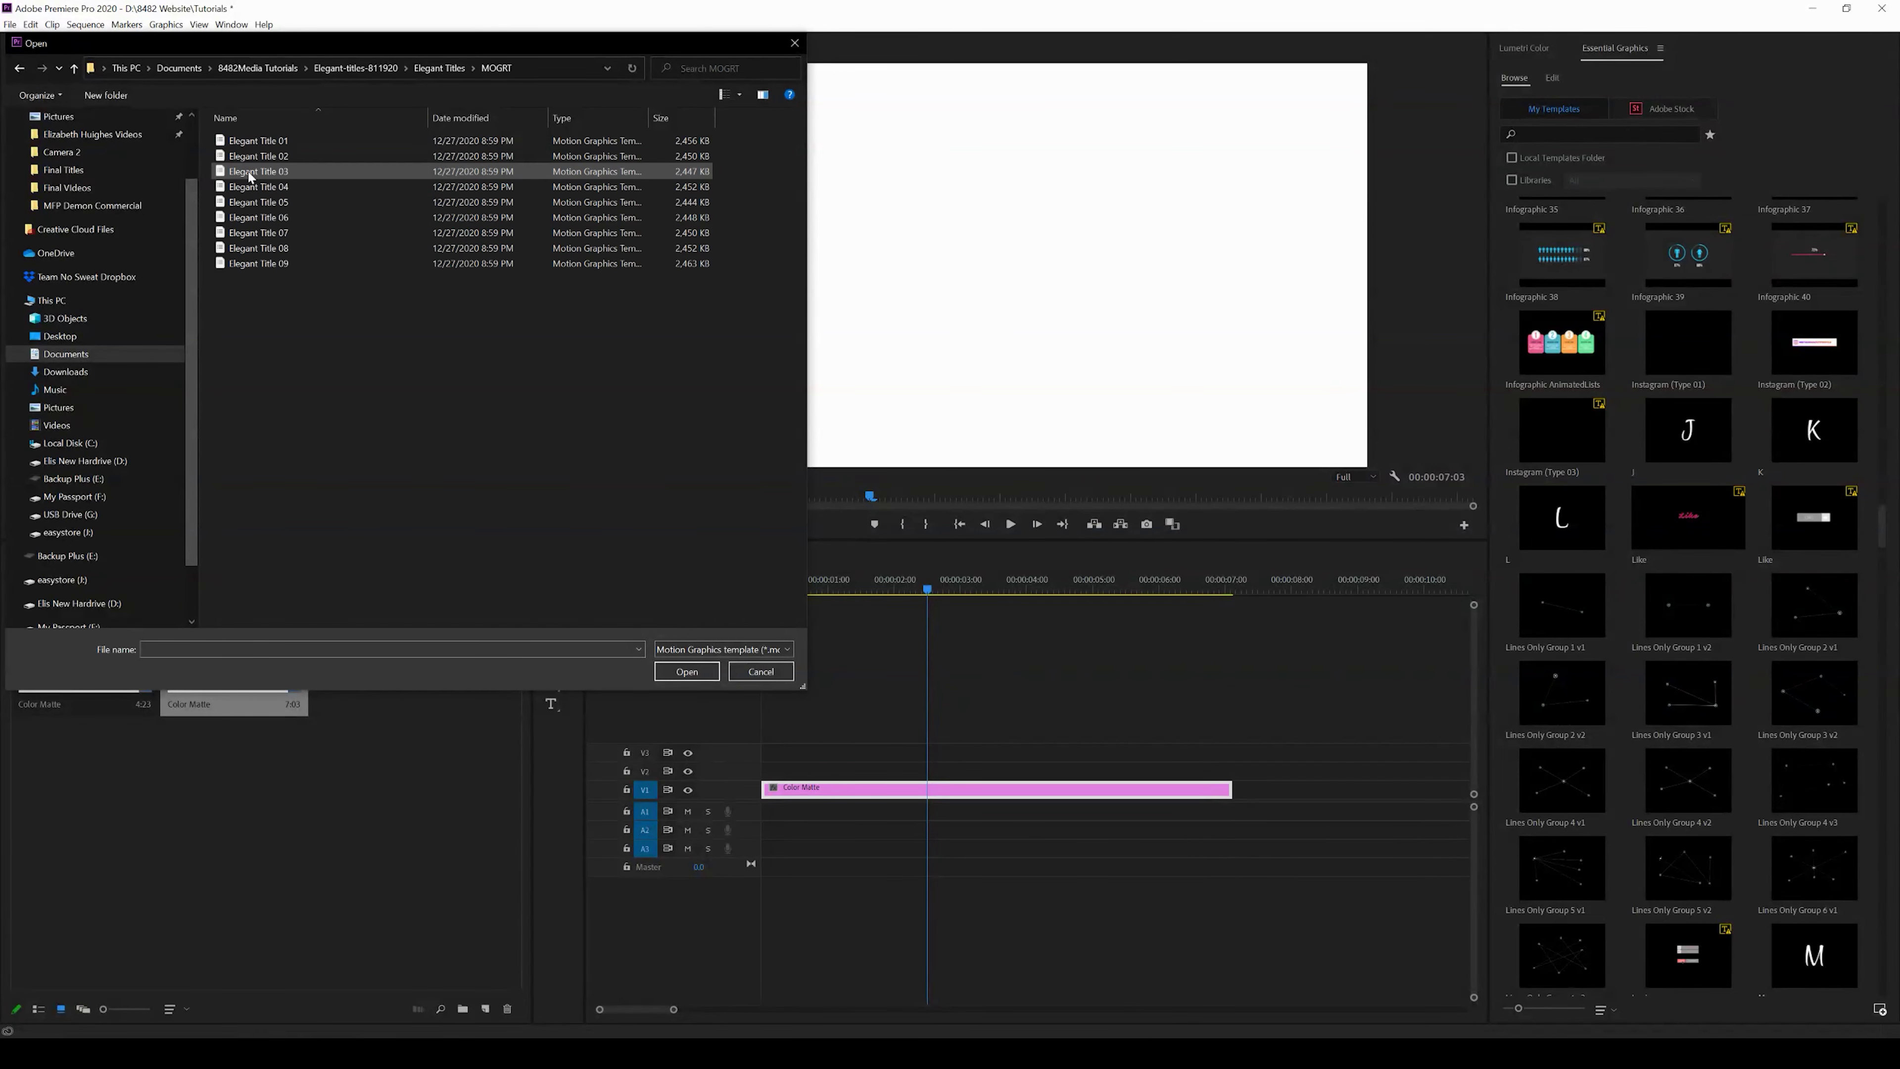
Install the Elegant Title 01 motion graphics template
{"action": "left_click", "coordinate": [261, 142]}
{"action": "left_click", "coordinate": [278, 263]}
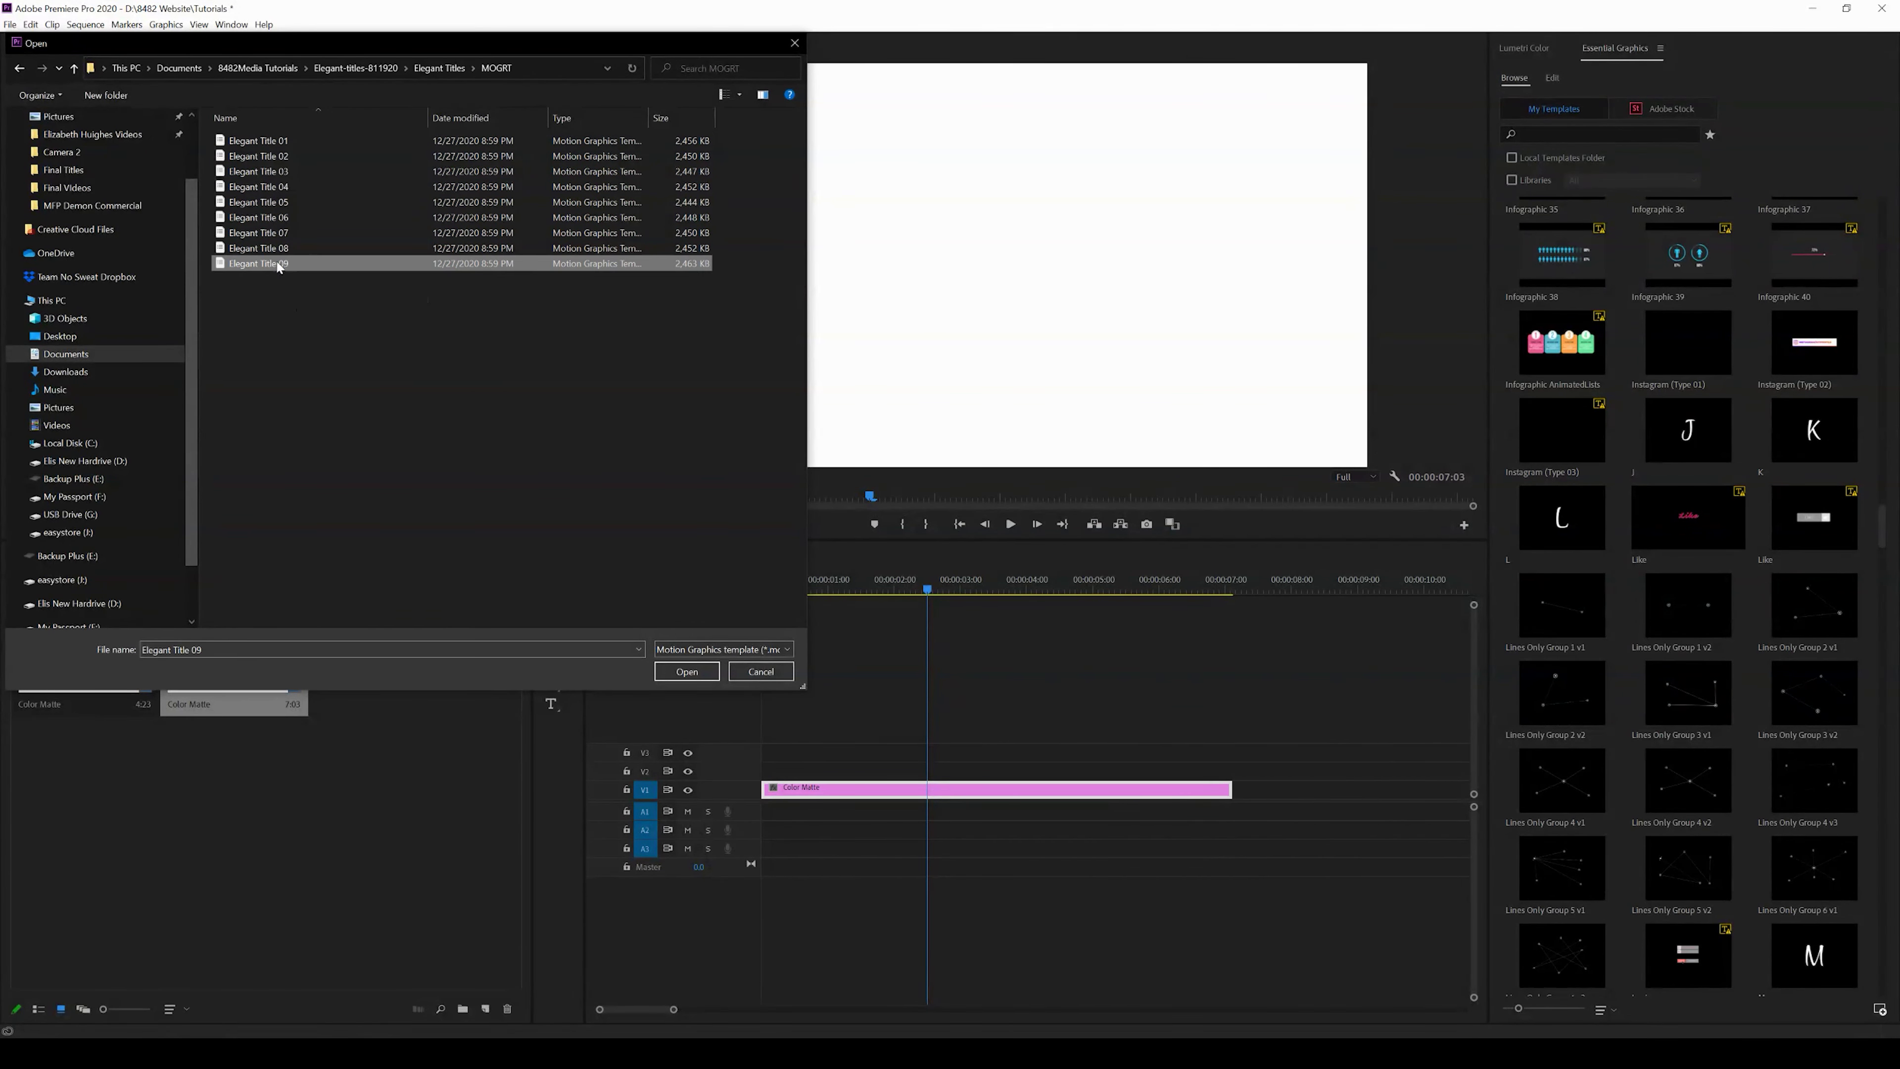
{"action": "left_click", "coordinate": [265, 144]}
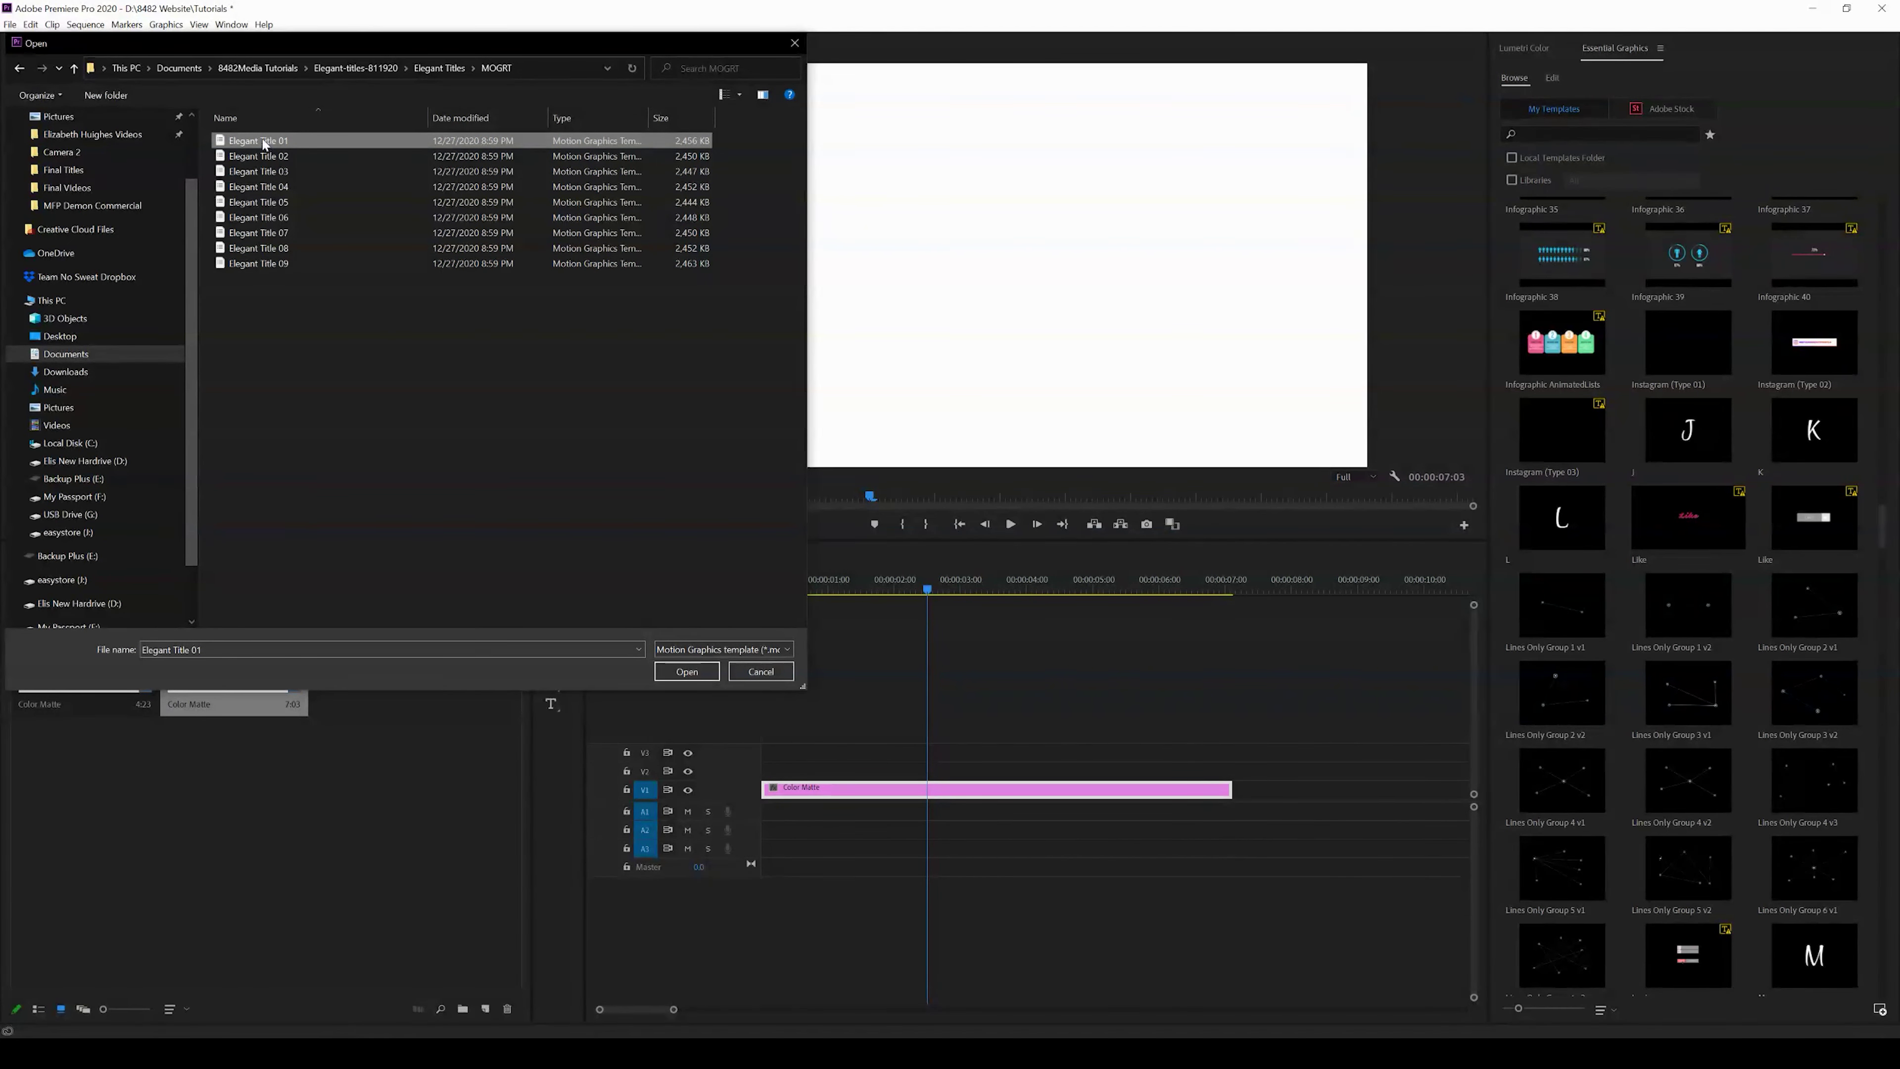
{"action": "left_click", "coordinate": [686, 671]}
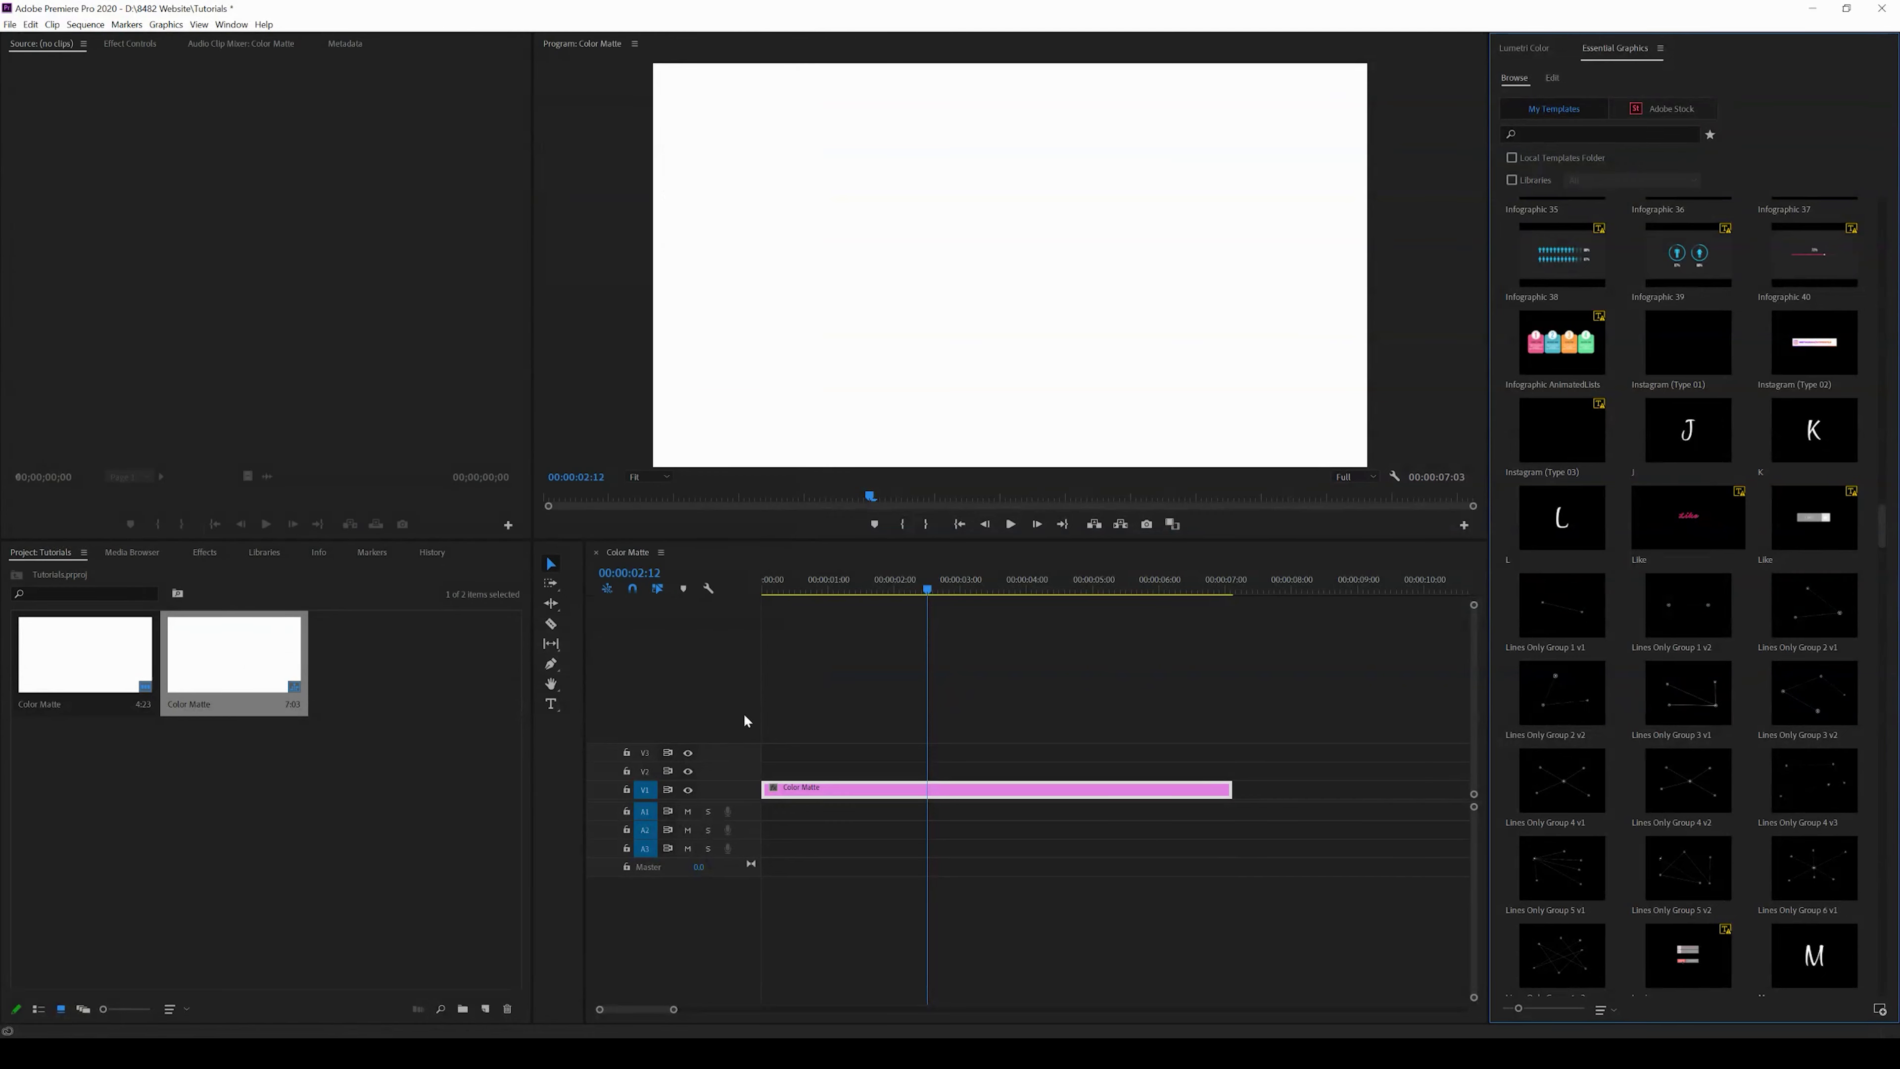
Install the Elegant Title 02 and 03 templates, then the next Elegant Title file
{"action": "left_click", "coordinate": [1881, 1012]}
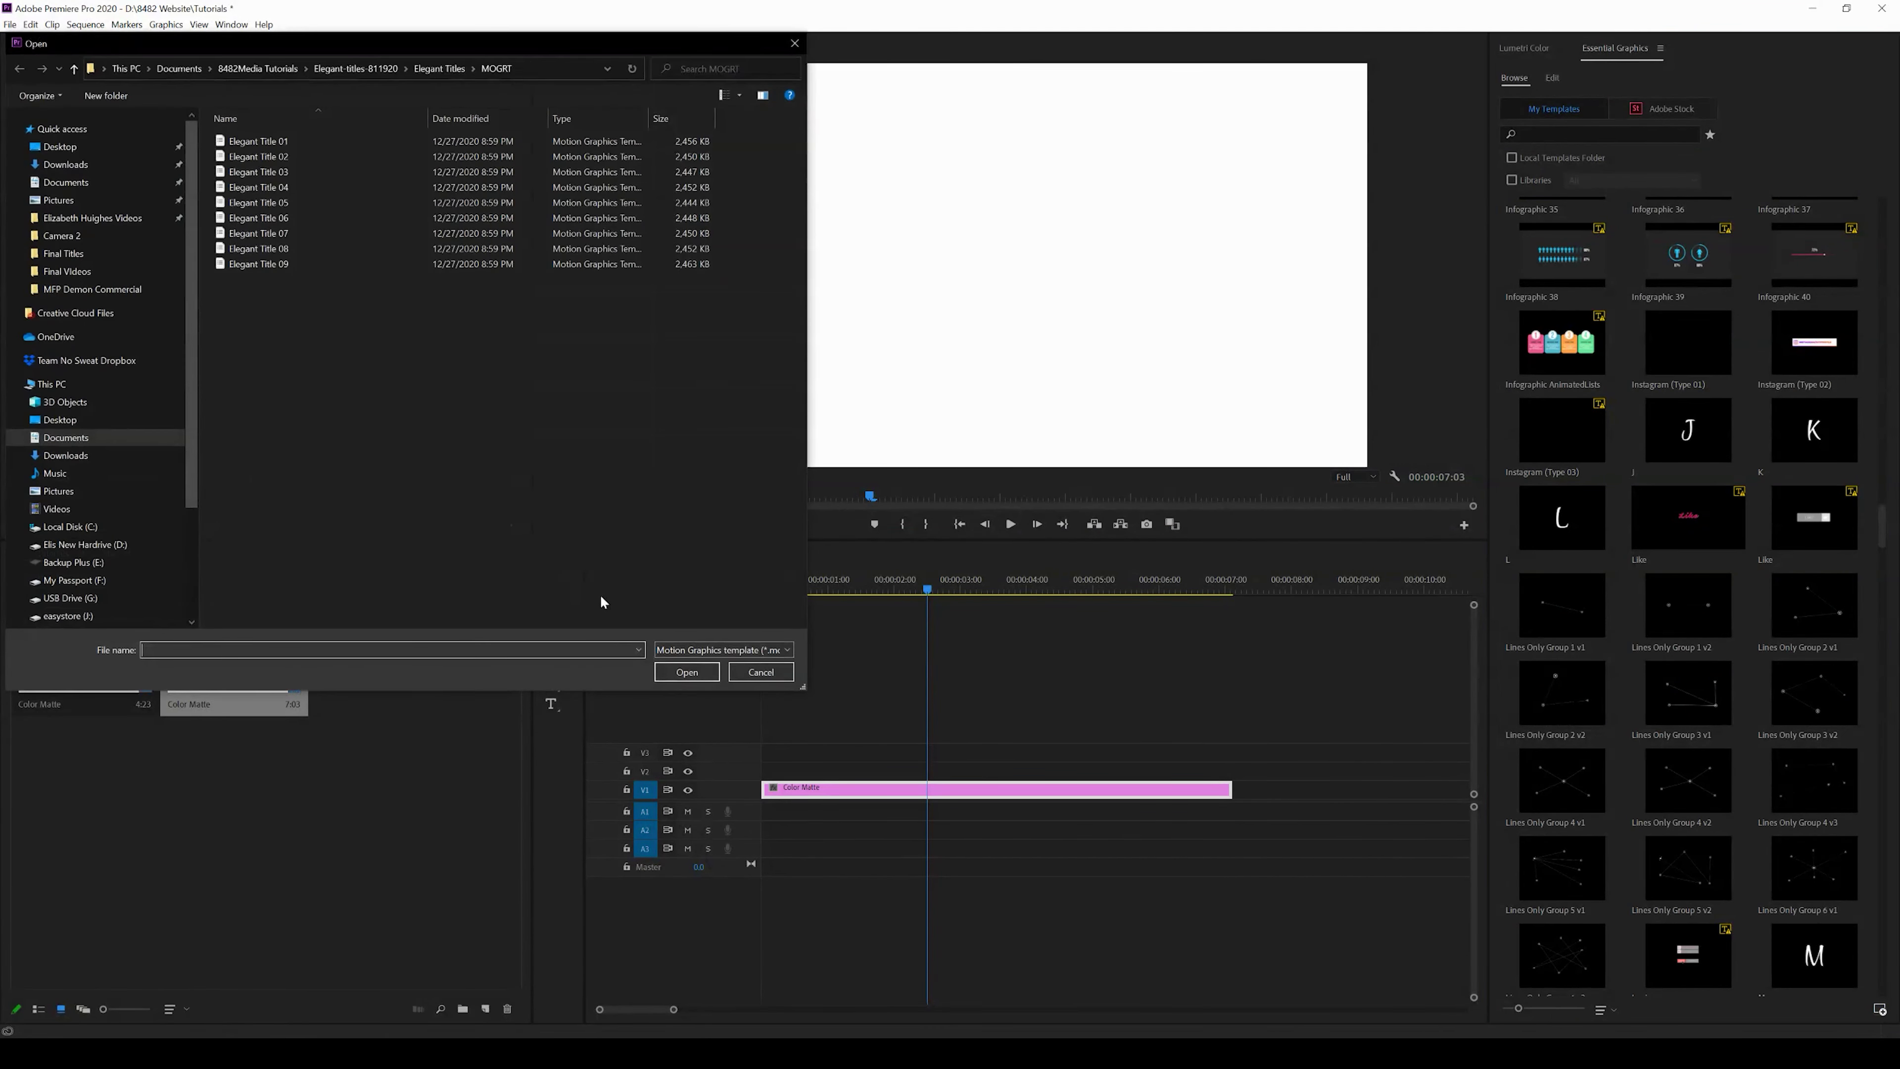
{"action": "left_click", "coordinate": [297, 159]}
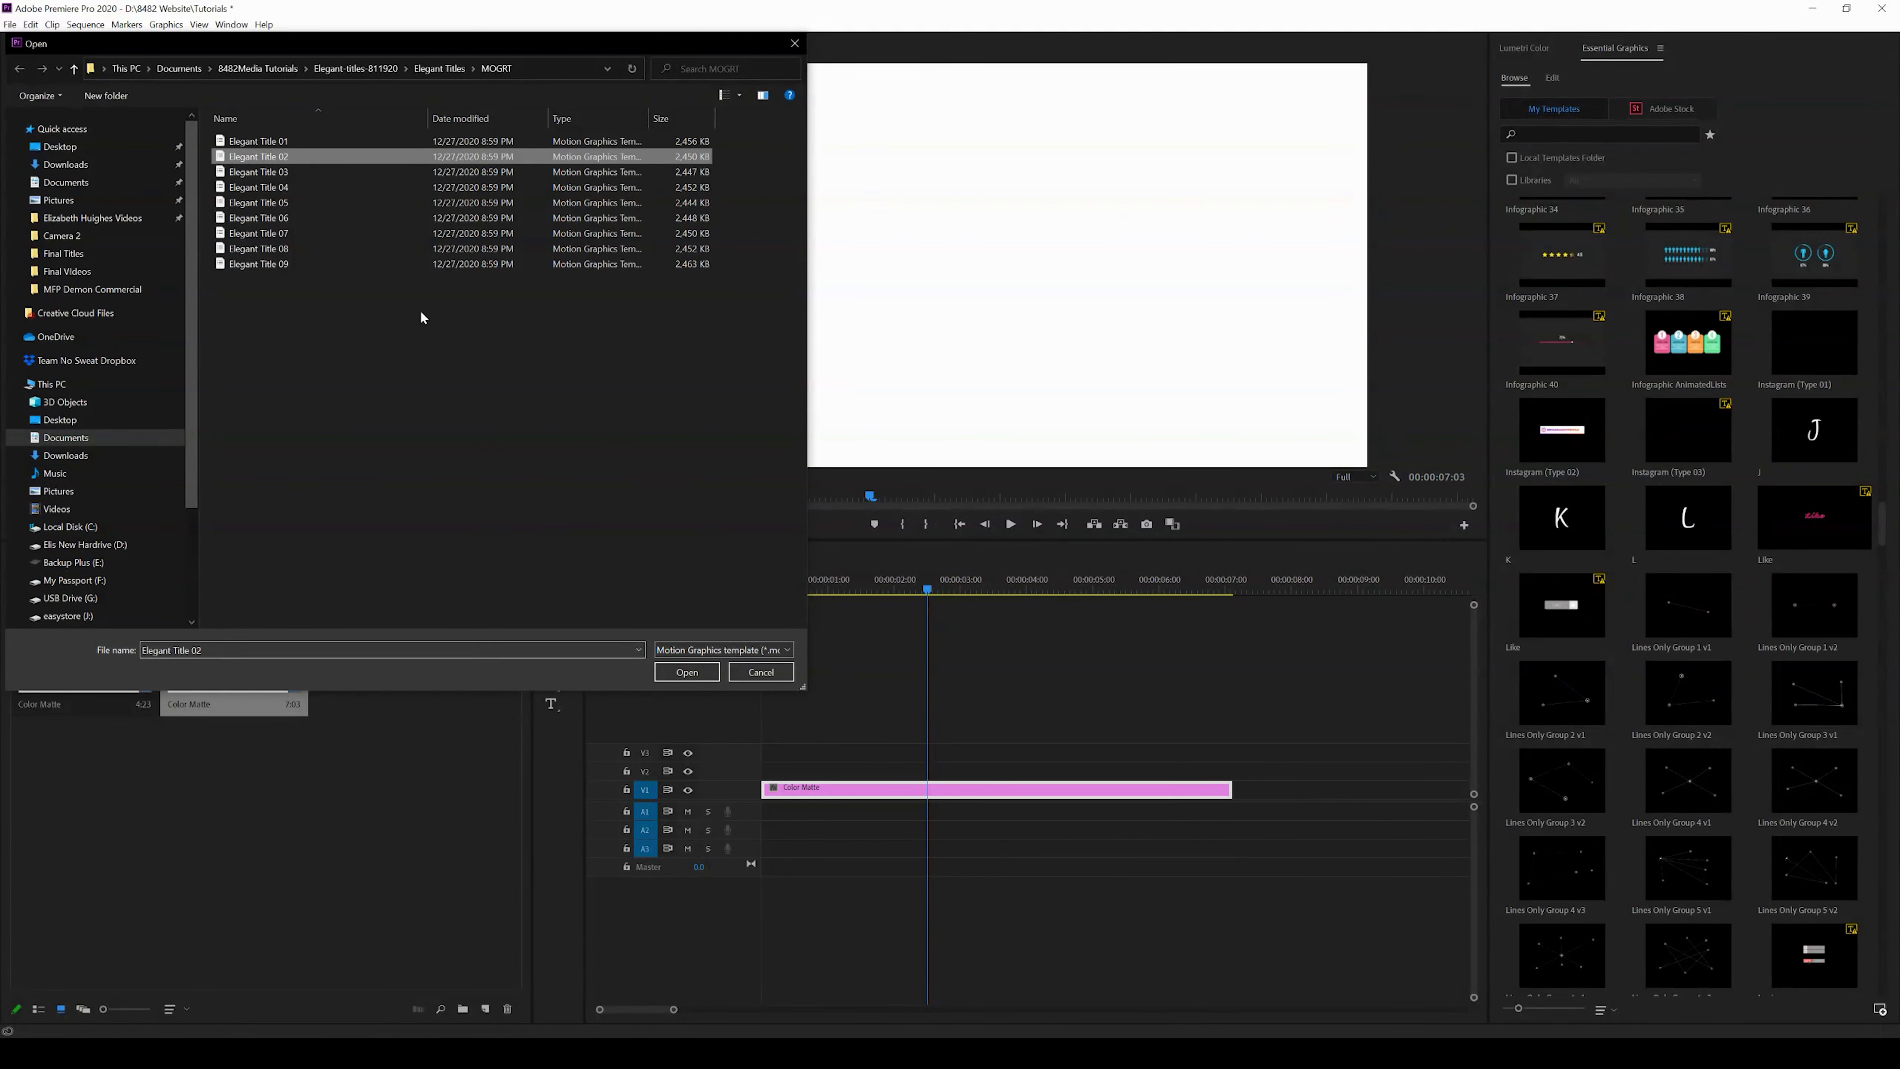
{"action": "left_click", "coordinate": [681, 672]}
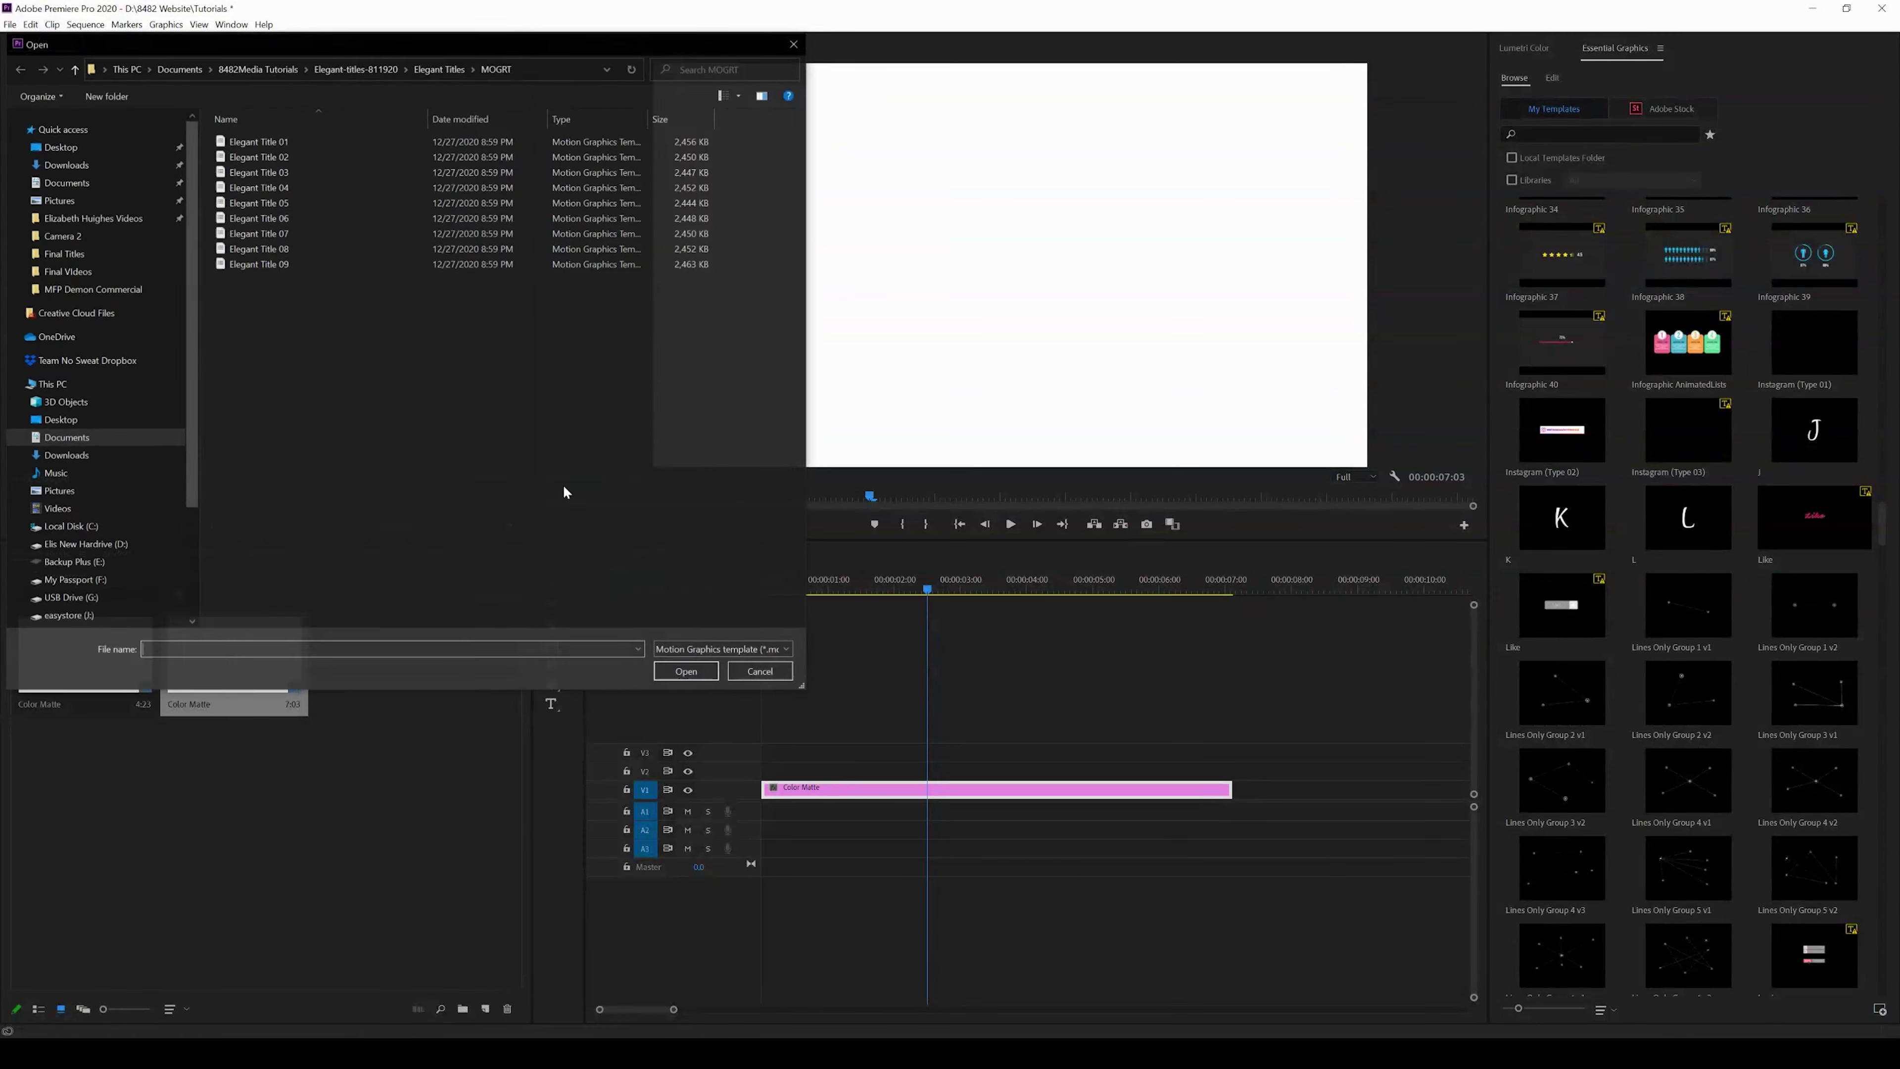
{"action": "left_click", "coordinate": [271, 172]}
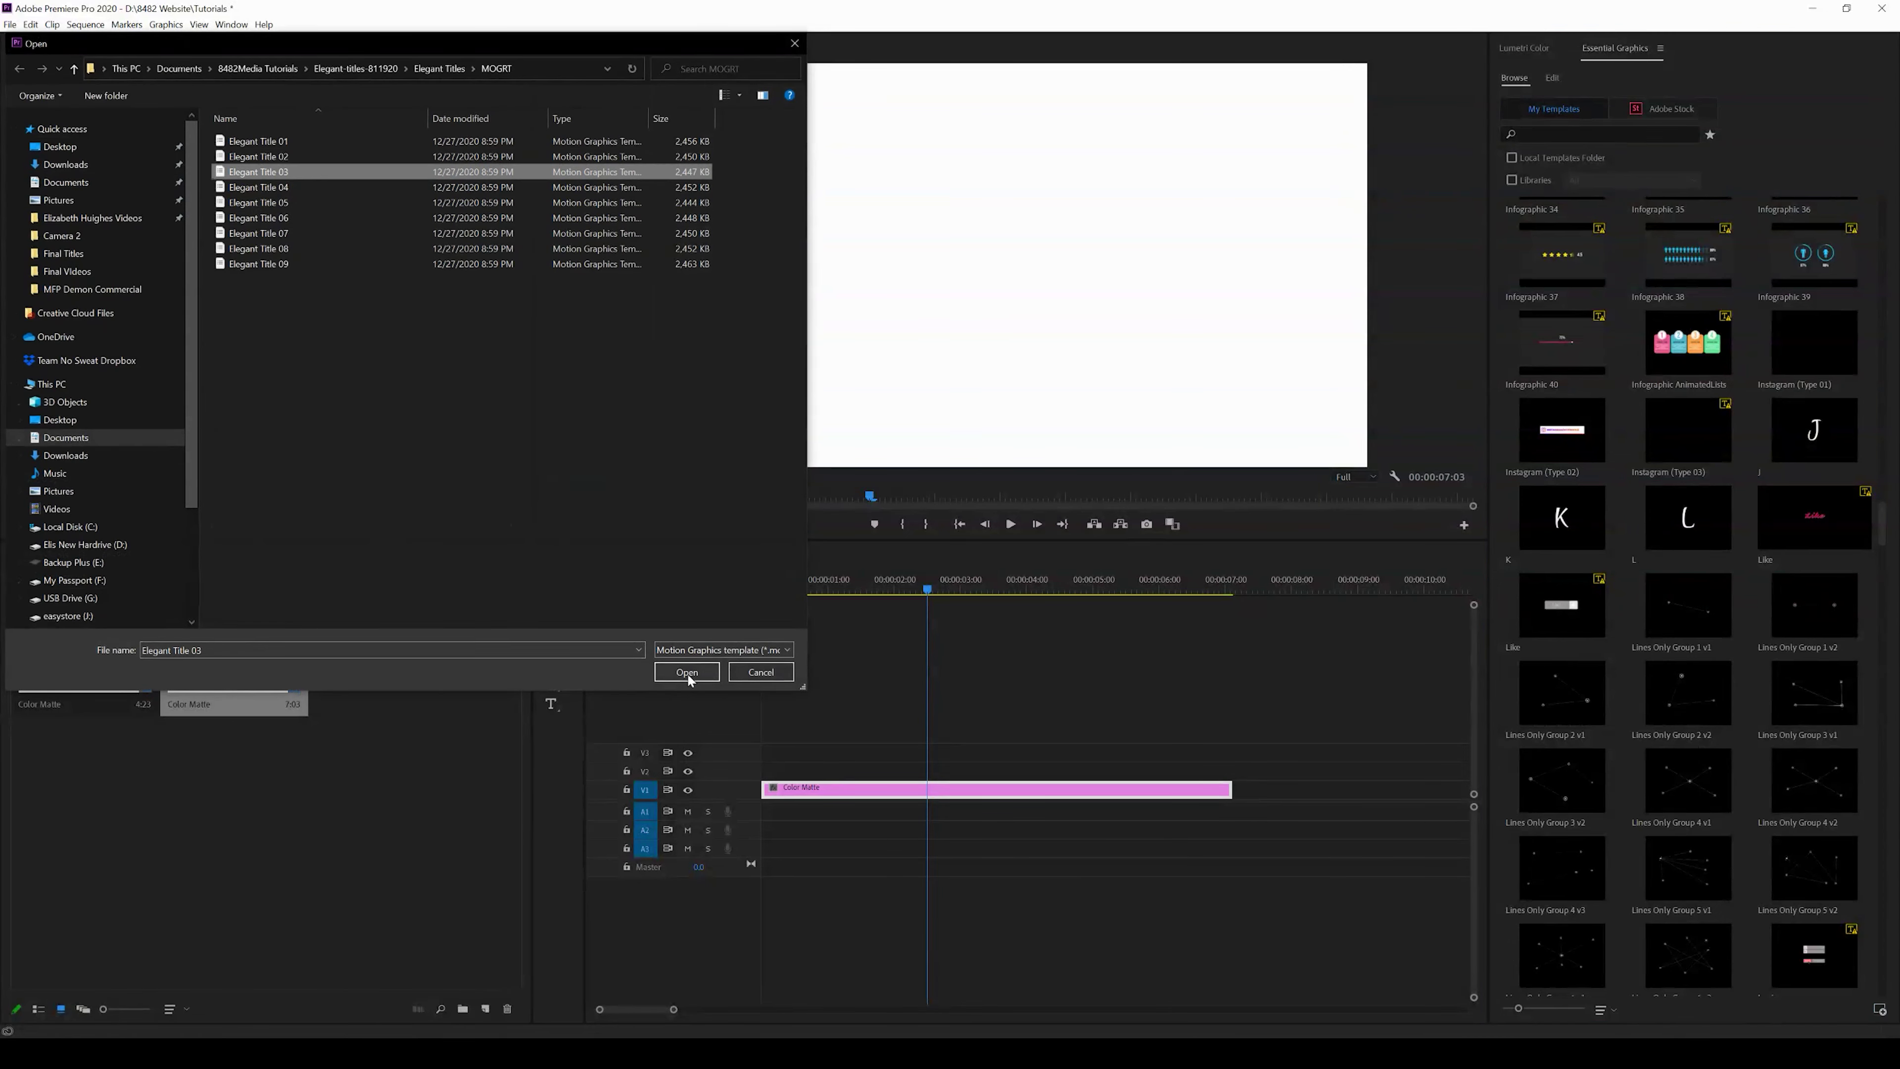
{"action": "left_click", "coordinate": [686, 671]}
{"action": "left_click", "coordinate": [1880, 1010]}
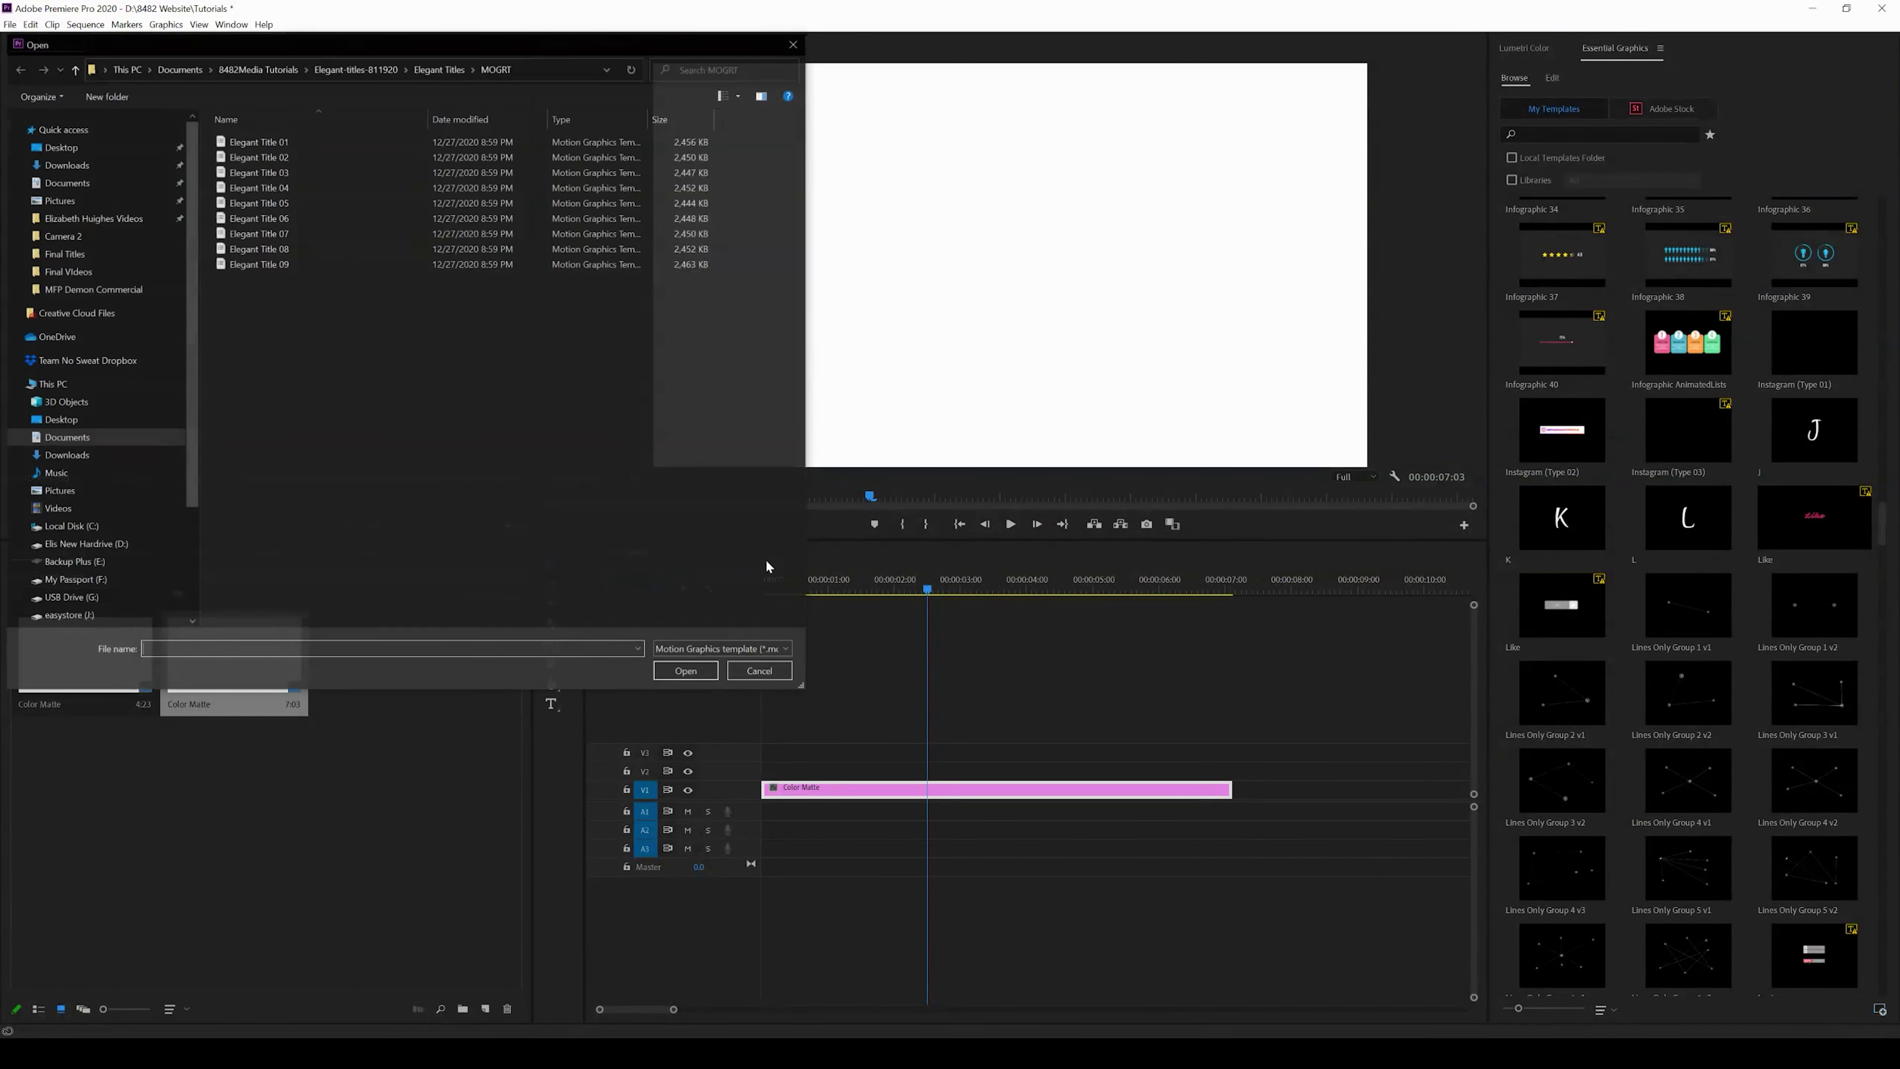
{"action": "double_click", "coordinate": [267, 187]}
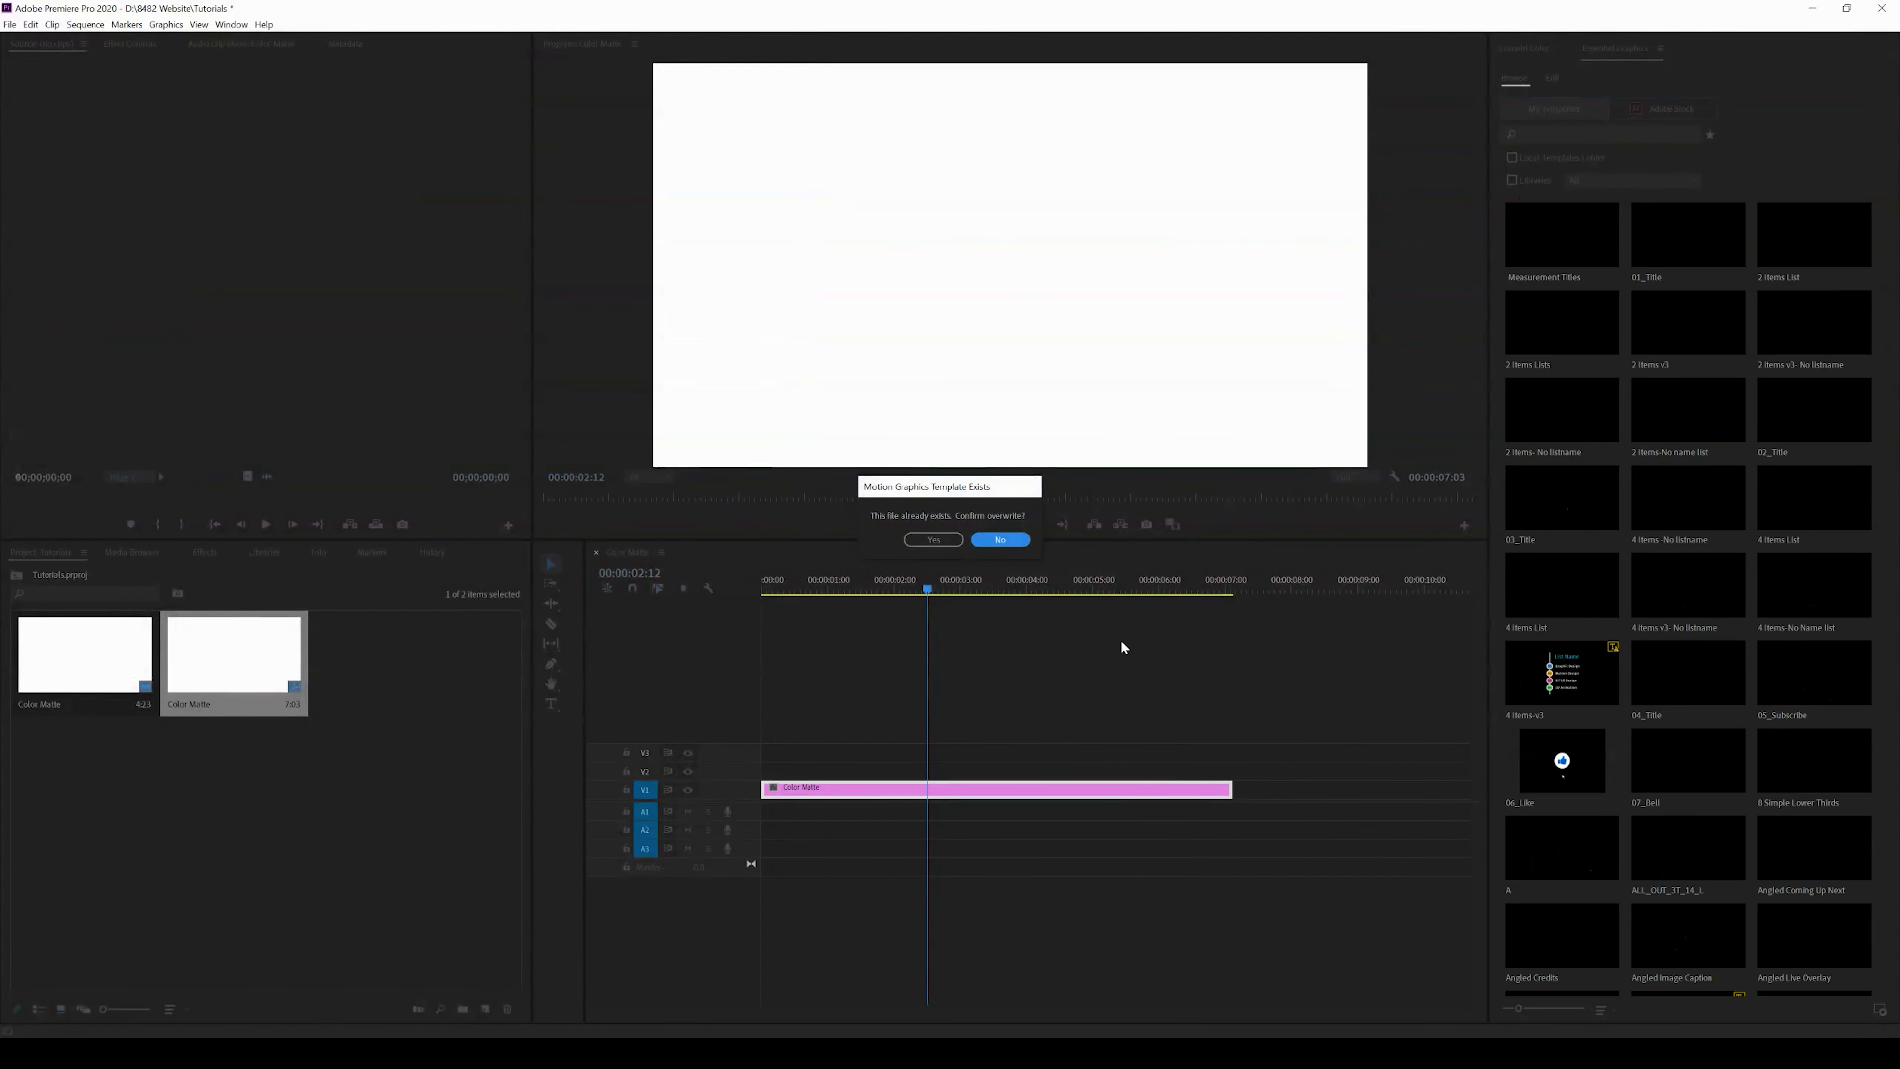
Answer the existing-template prompt and install the Elegant Title 04 template
{"action": "left_click", "coordinate": [932, 540]}
{"action": "left_click", "coordinate": [1880, 1012]}
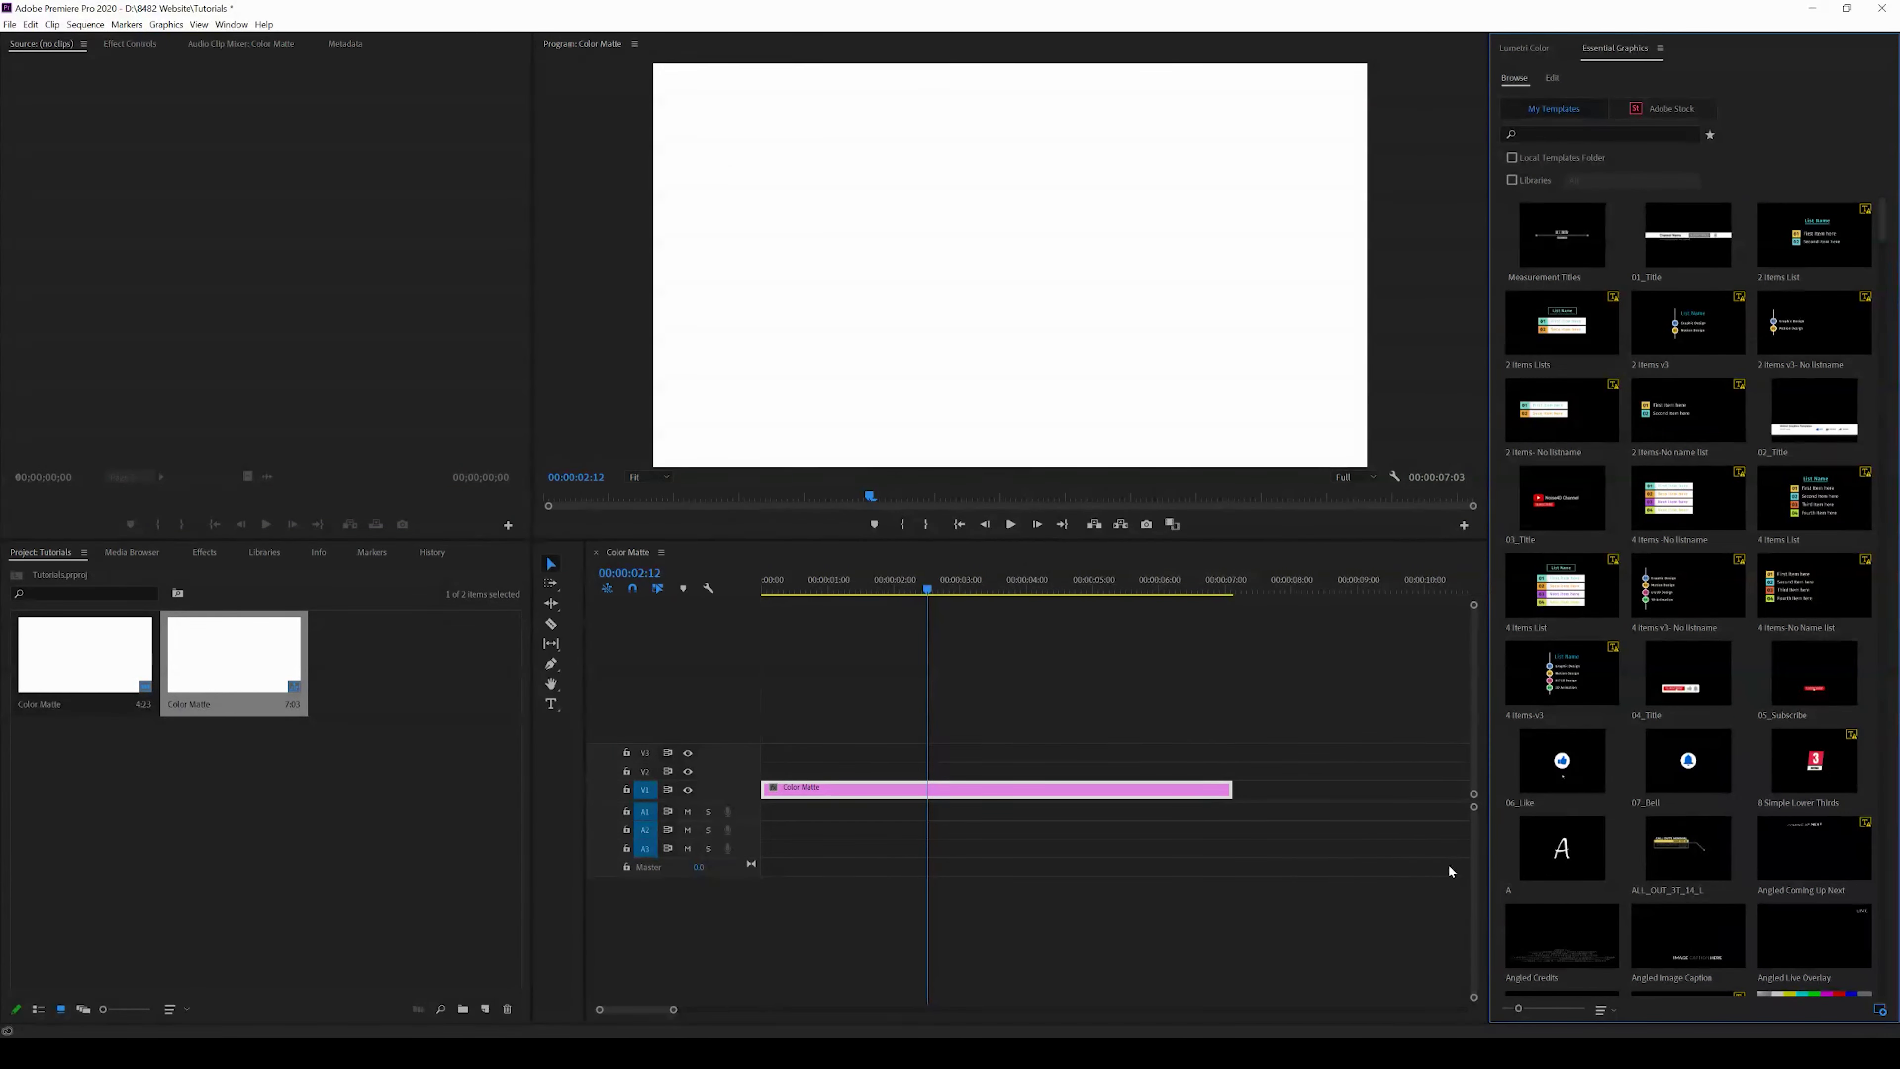
{"action": "left_click", "coordinate": [286, 187]}
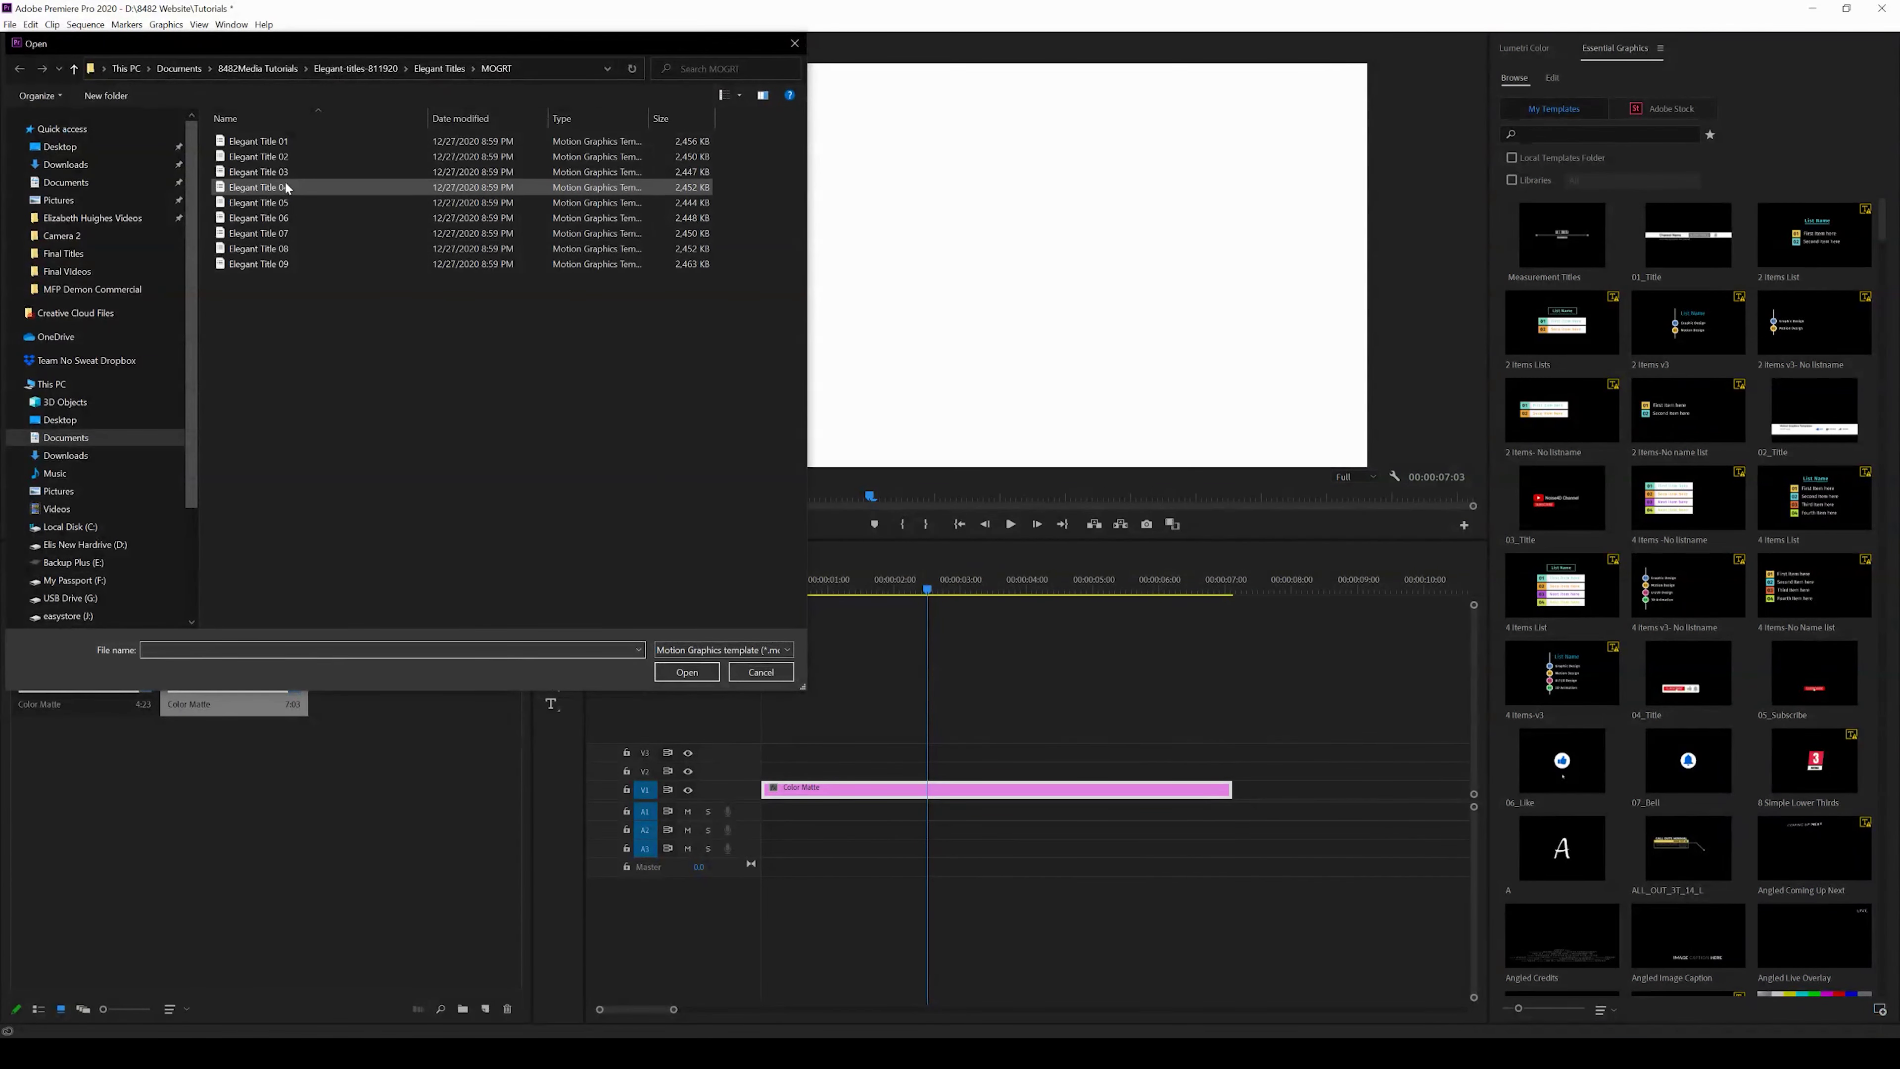
{"action": "left_click", "coordinate": [686, 671]}
Install the Elegant Title 05 and Elegant Title 06 templates
{"action": "left_click", "coordinate": [1880, 1011]}
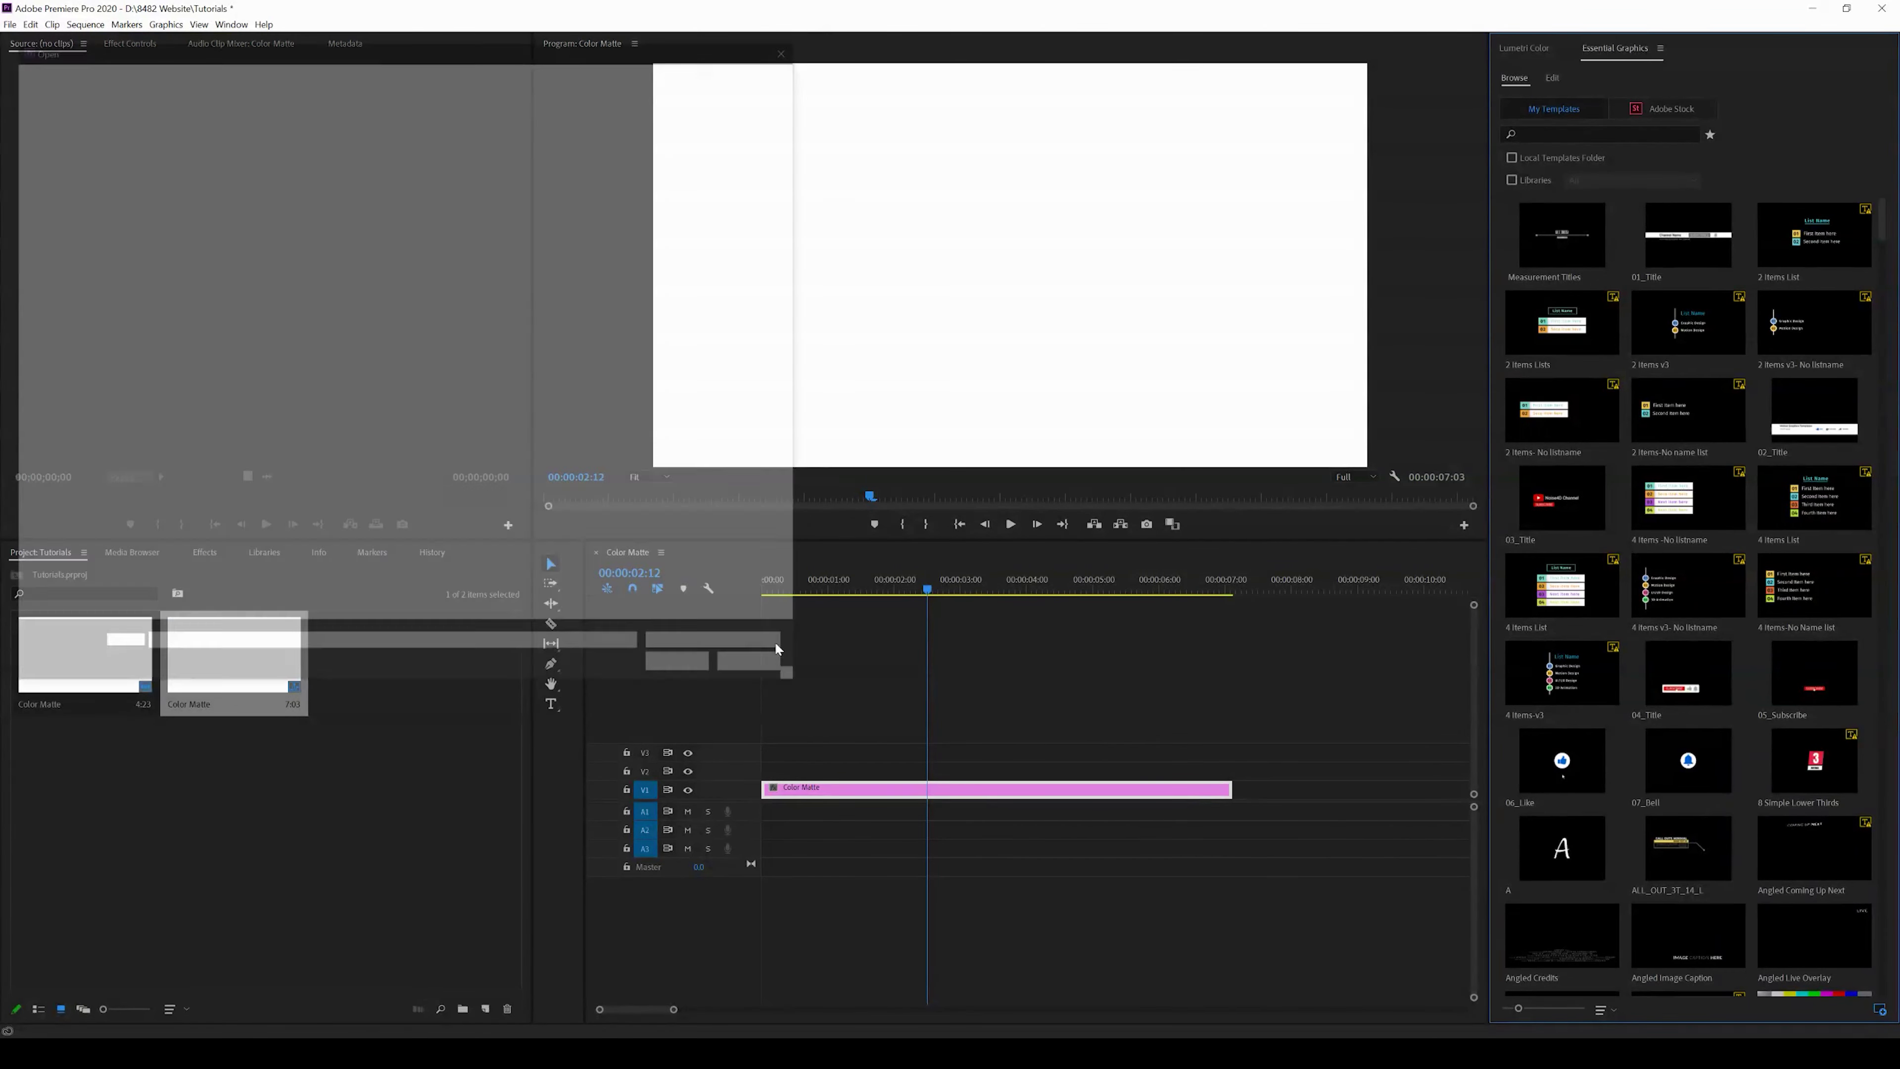
{"action": "left_click", "coordinate": [258, 202]}
{"action": "left_click", "coordinate": [686, 671]}
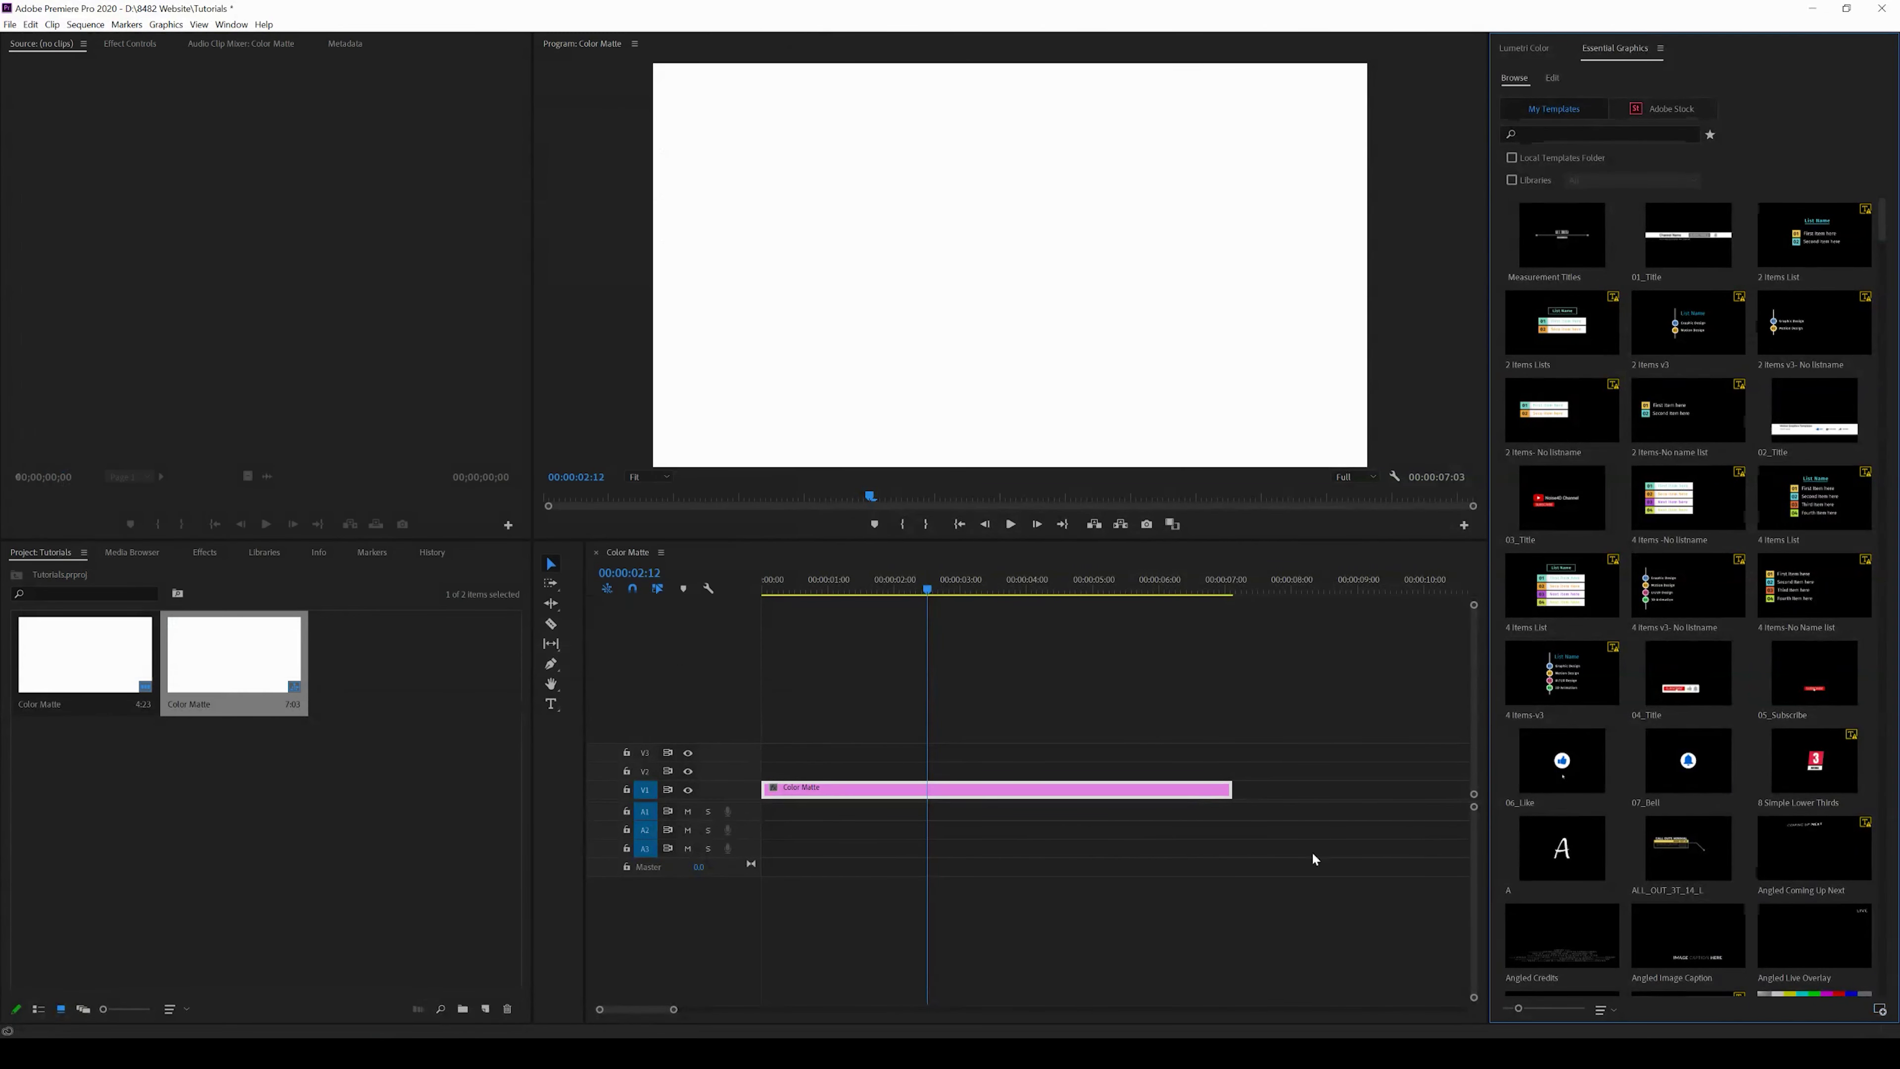
{"action": "left_click", "coordinate": [1880, 1011]}
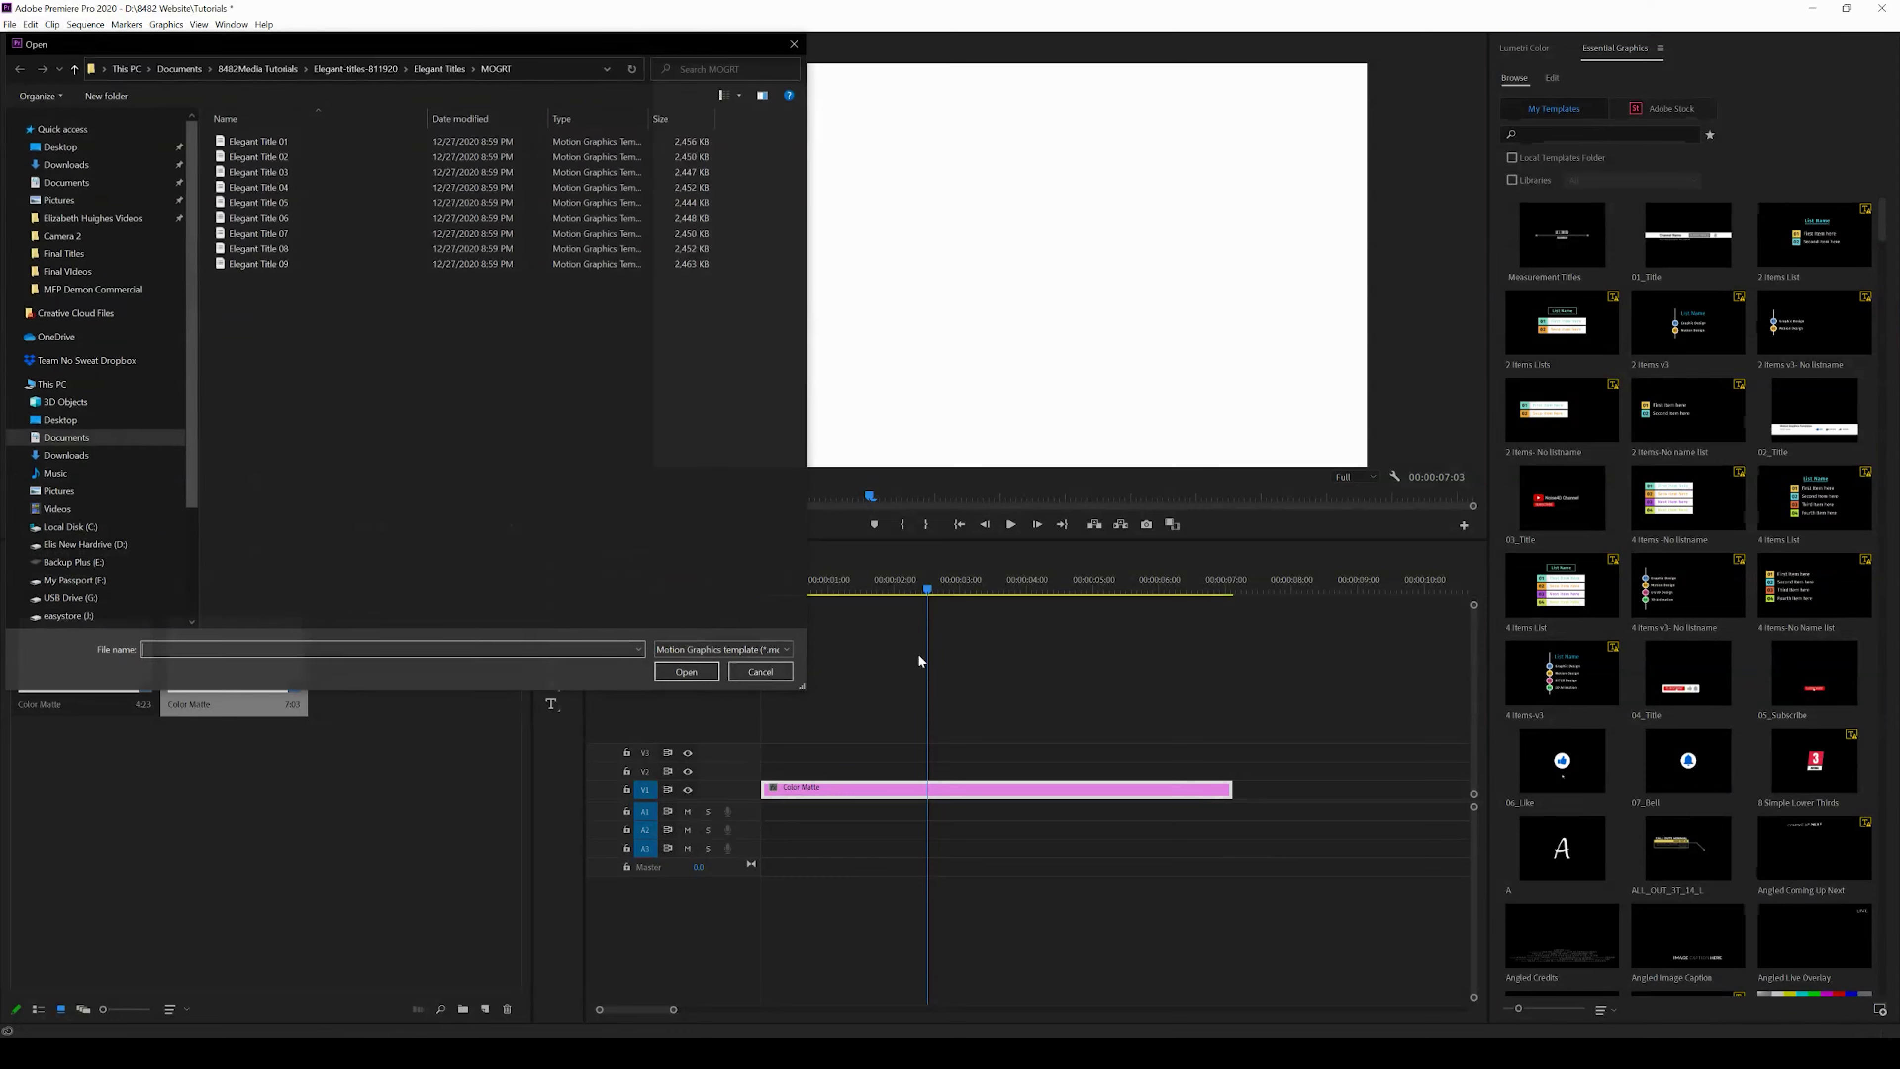
{"action": "left_click", "coordinate": [272, 218]}
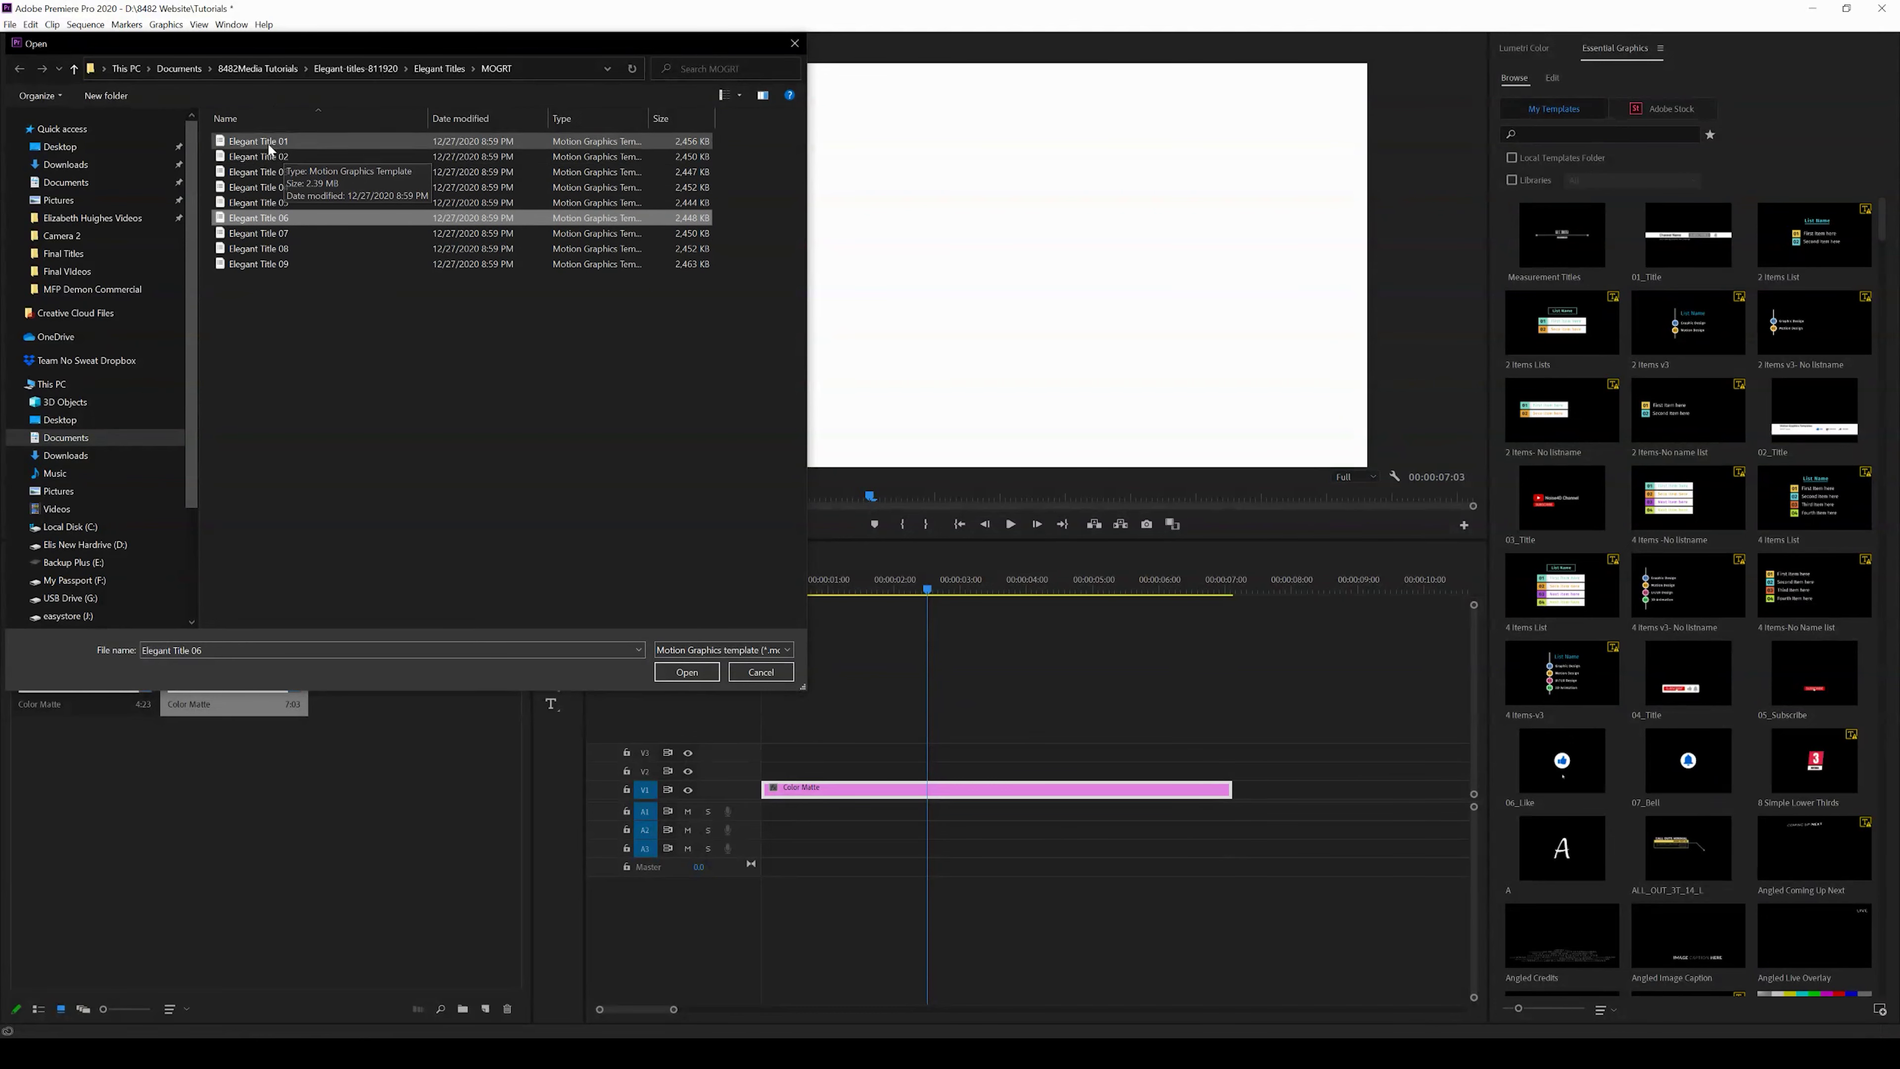
{"action": "left_click", "coordinate": [687, 672]}
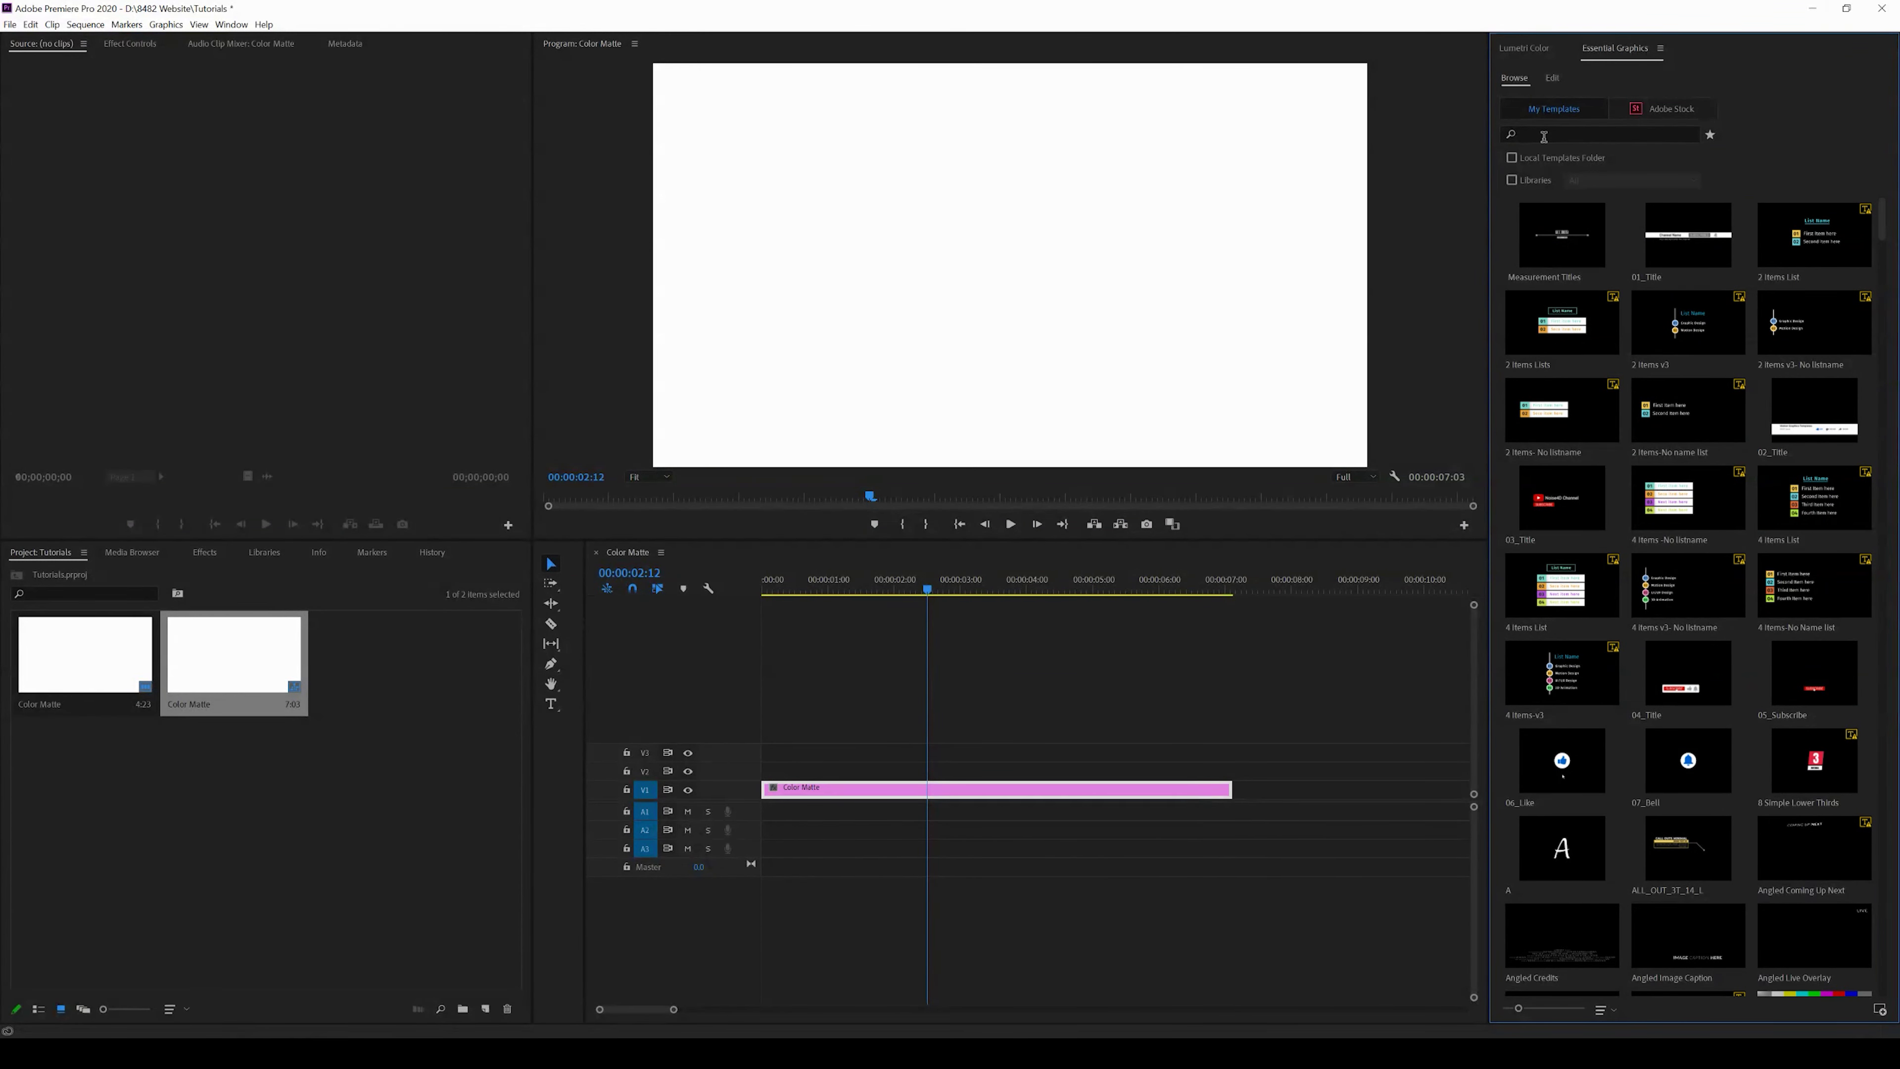
Search templates for 'elegant title' and drag Elegant Title 01 onto a track above the Color Matte
{"action": "left_click", "coordinate": [1544, 137]}
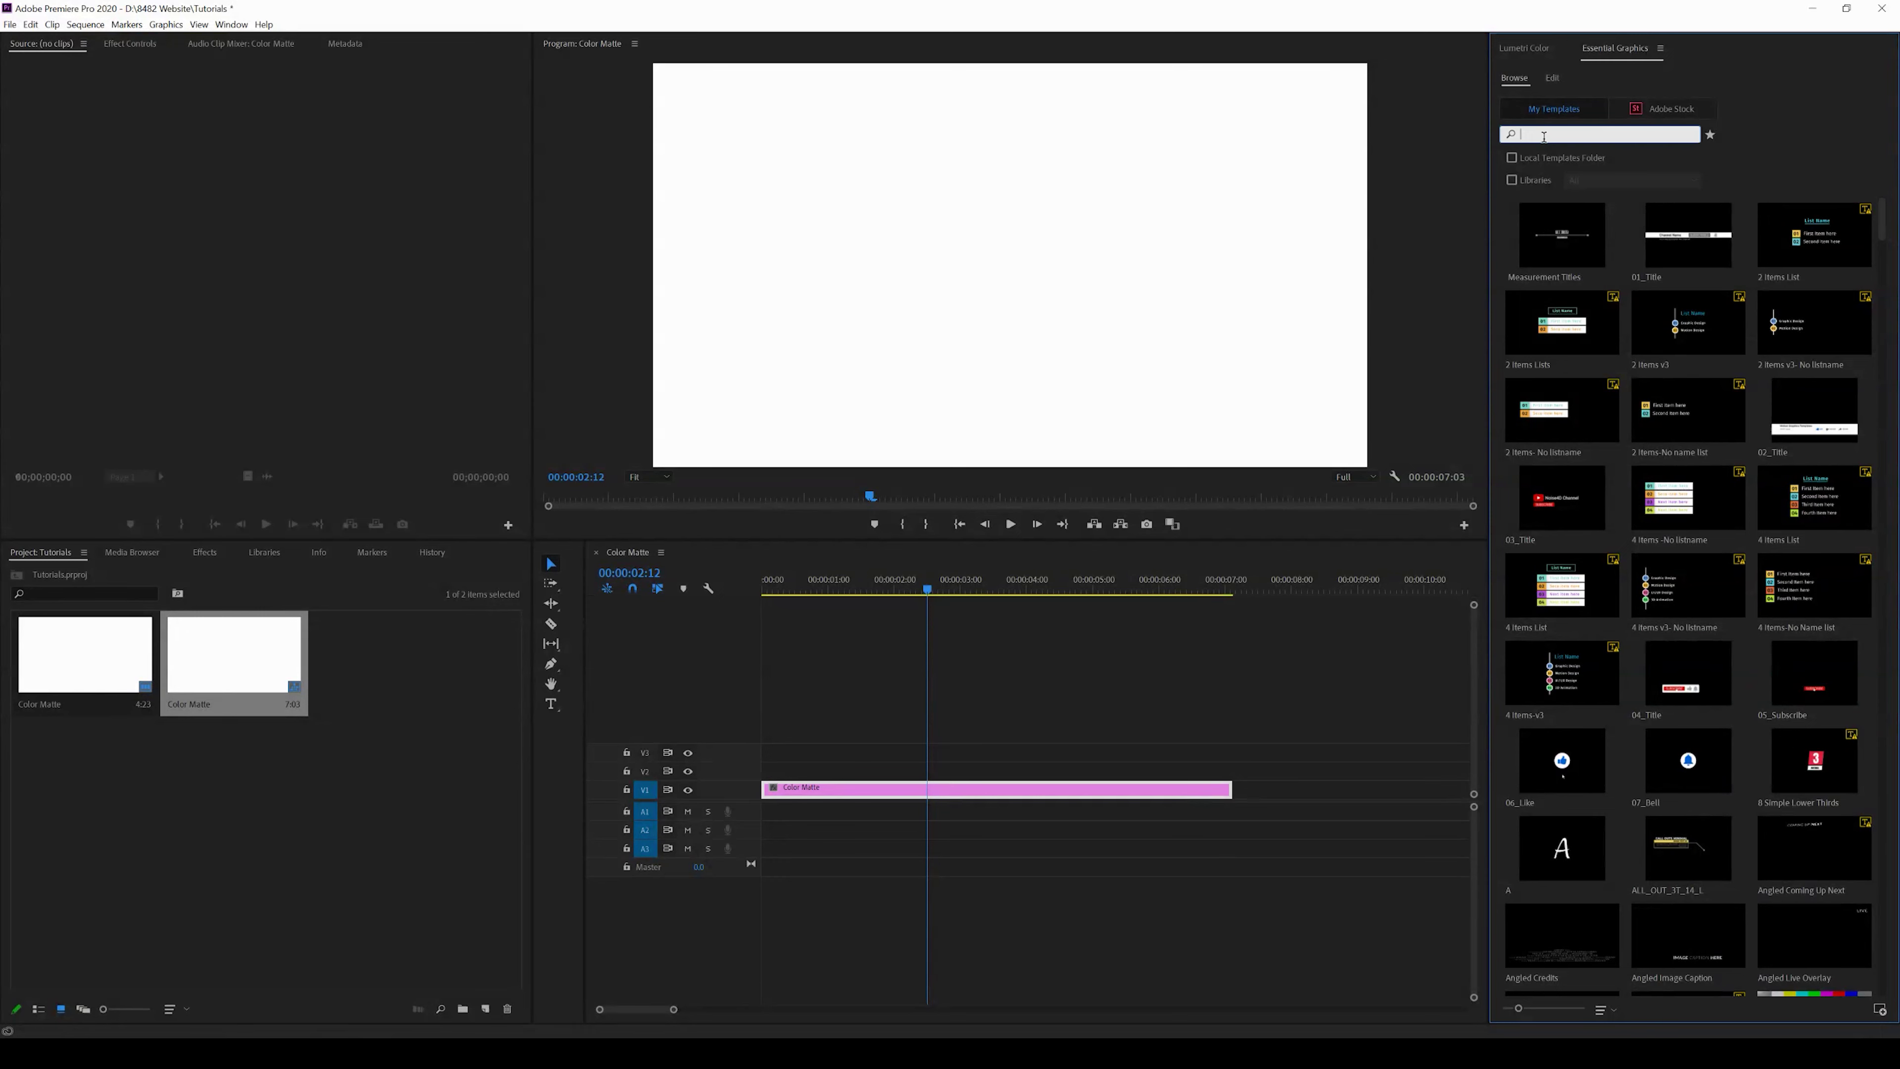
{"action": "type", "text": "elegant title"}
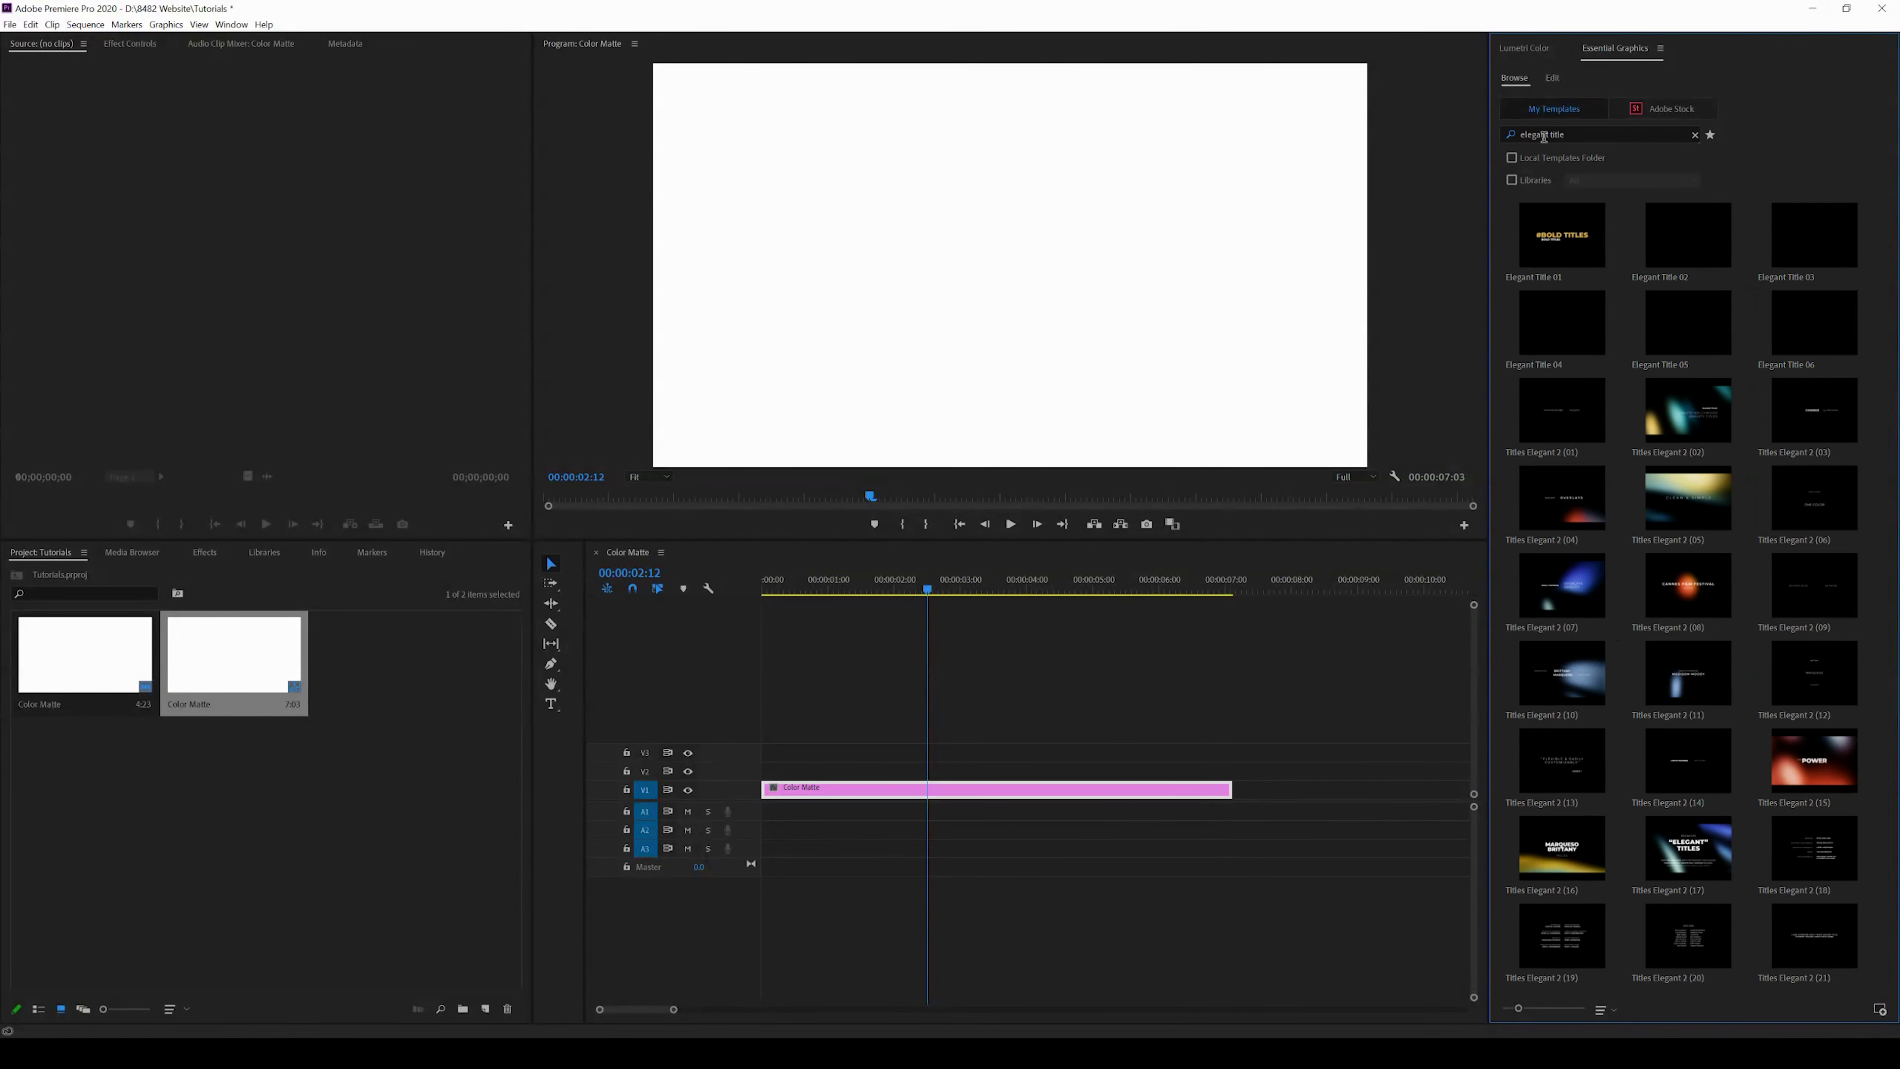
{"action": "left_click", "coordinate": [1561, 233]}
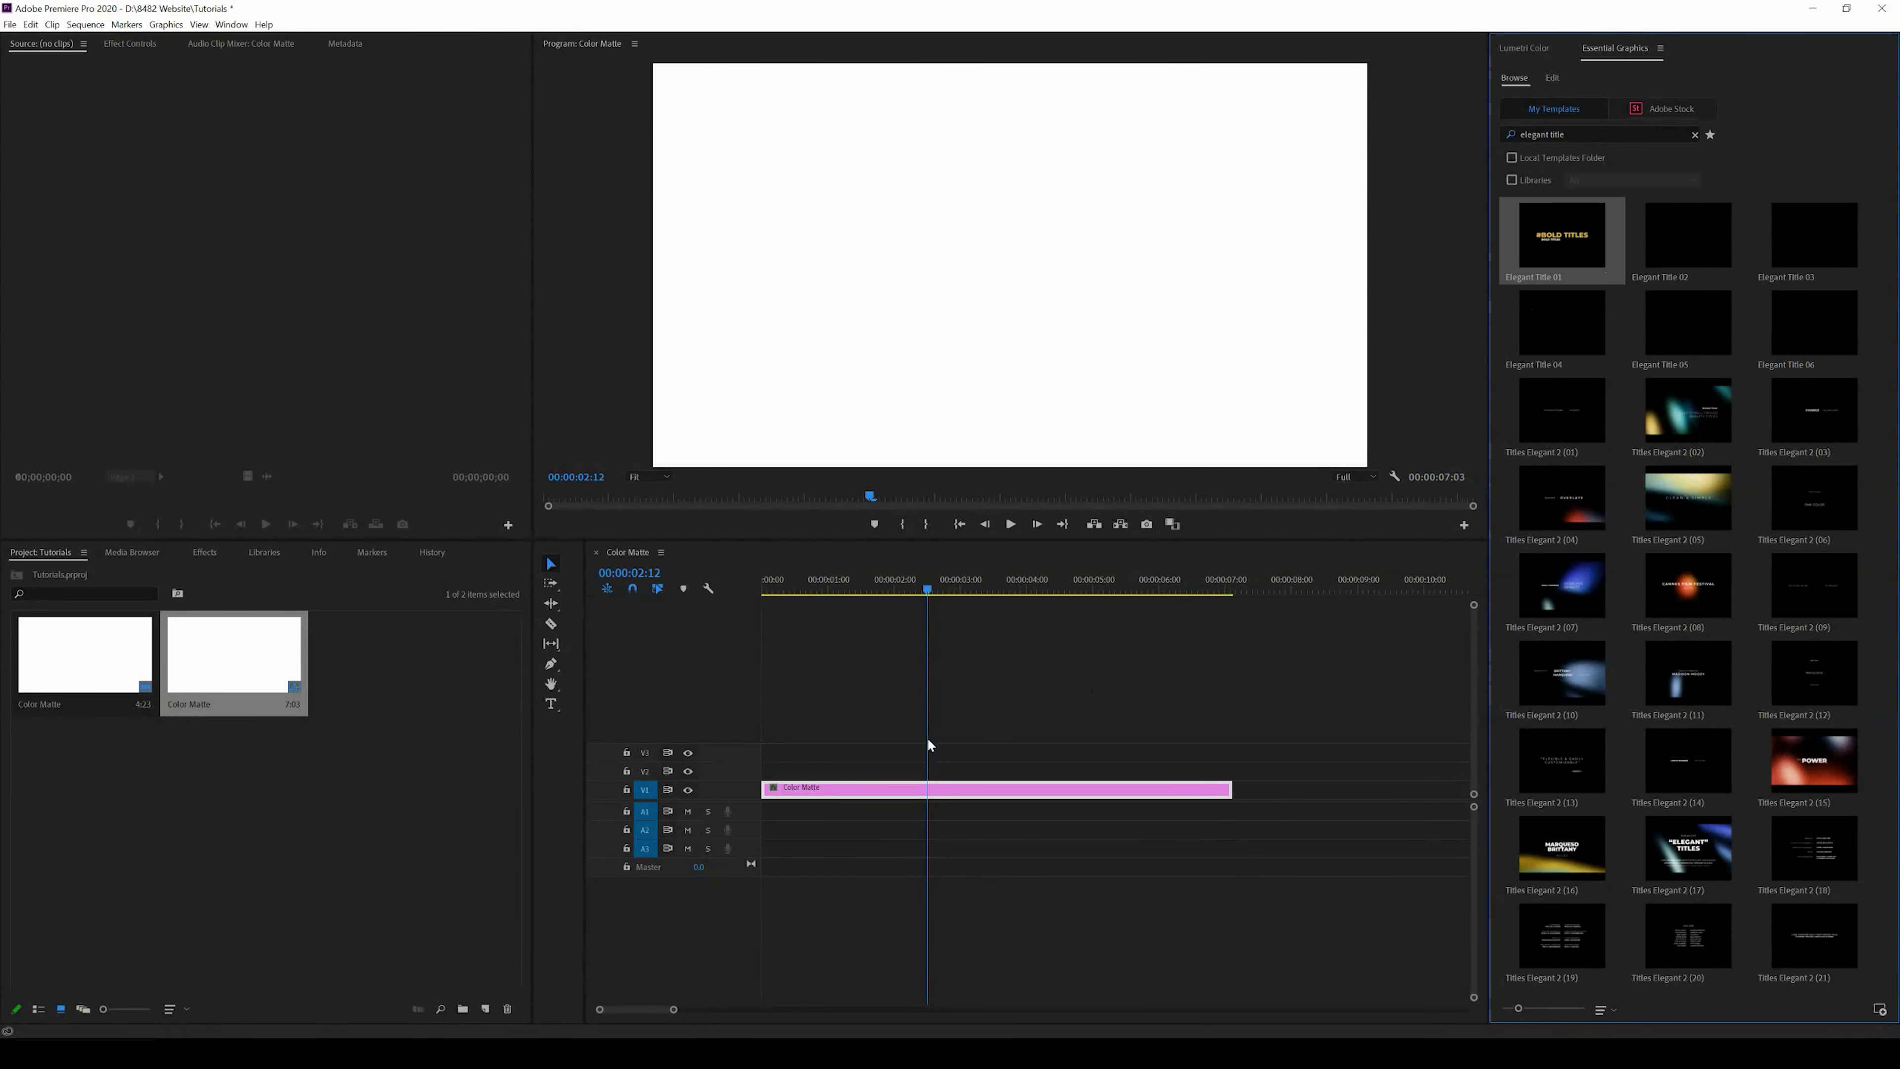
{"action": "left_click_drag", "start_coordinate": [930, 745], "coordinate": [751, 759]}
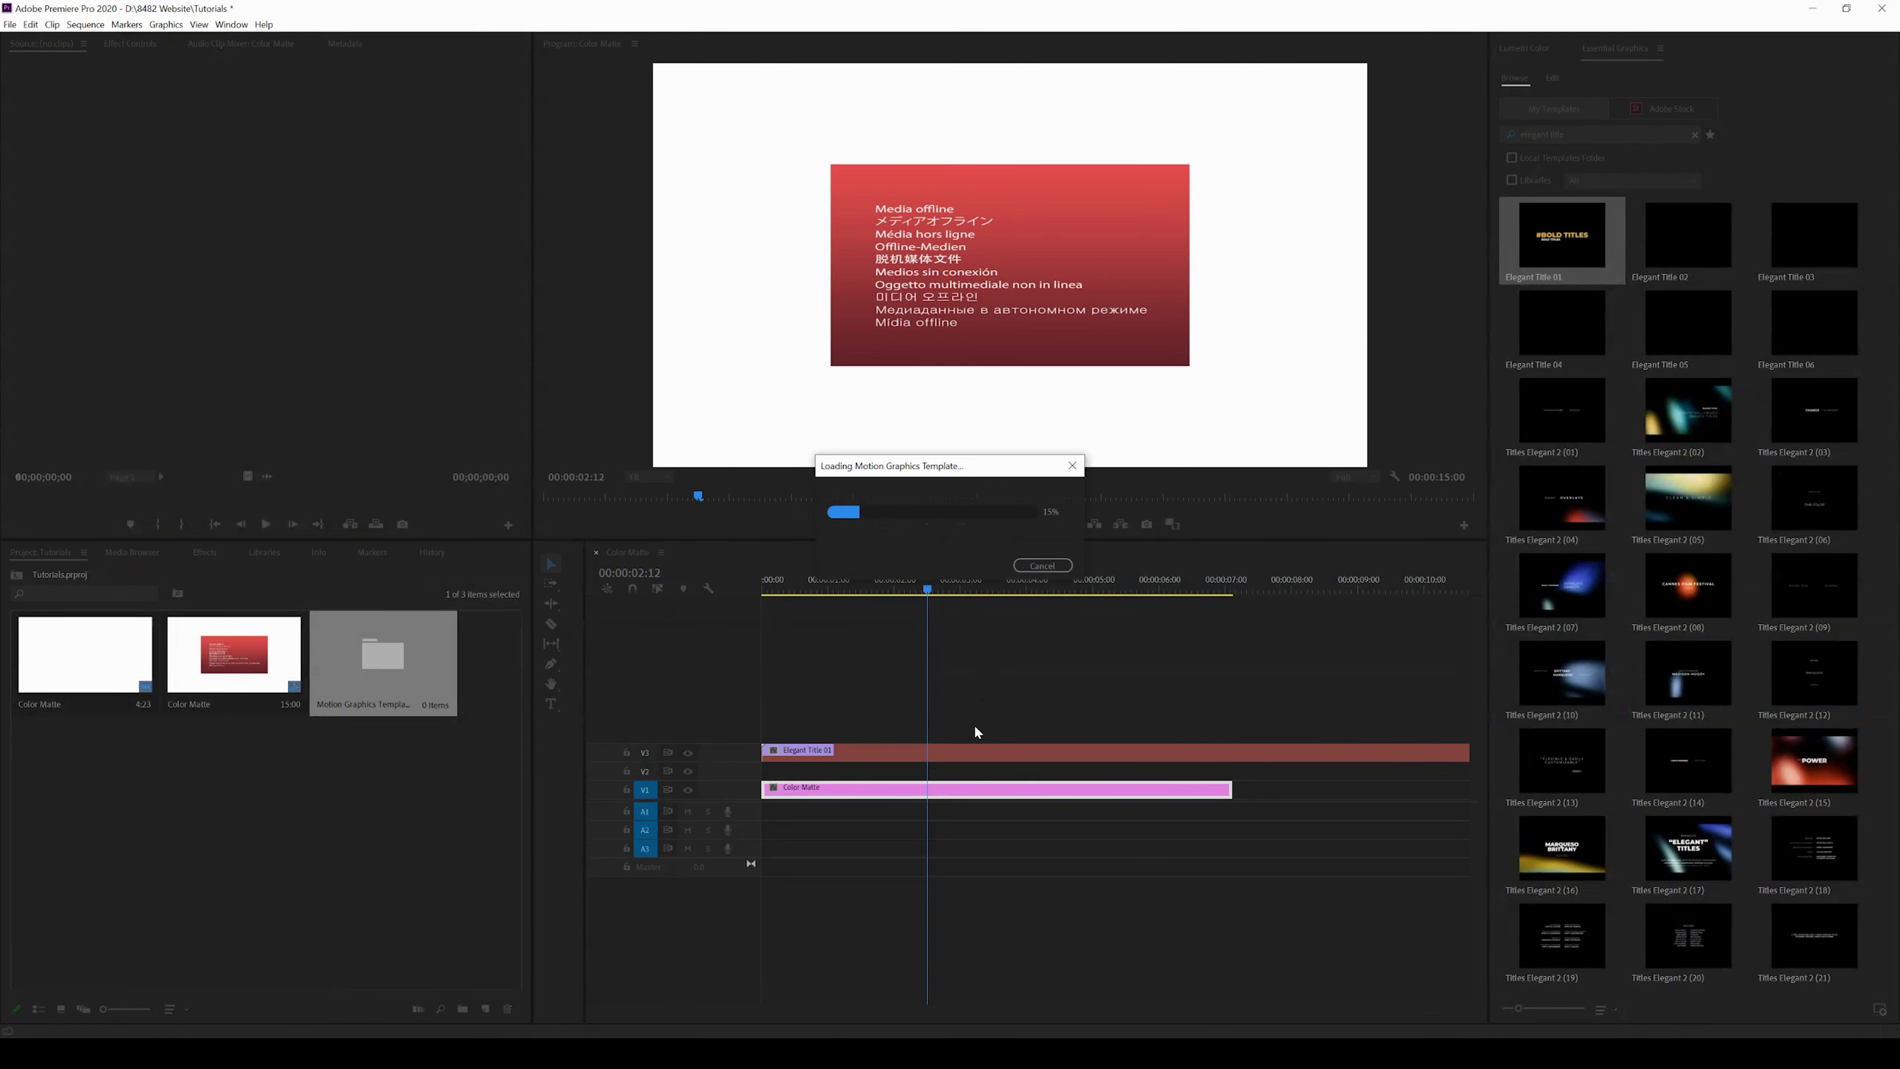
Play back the Elegant Title 01 animation from near the sequence start
{"action": "left_click", "coordinate": [934, 759]}
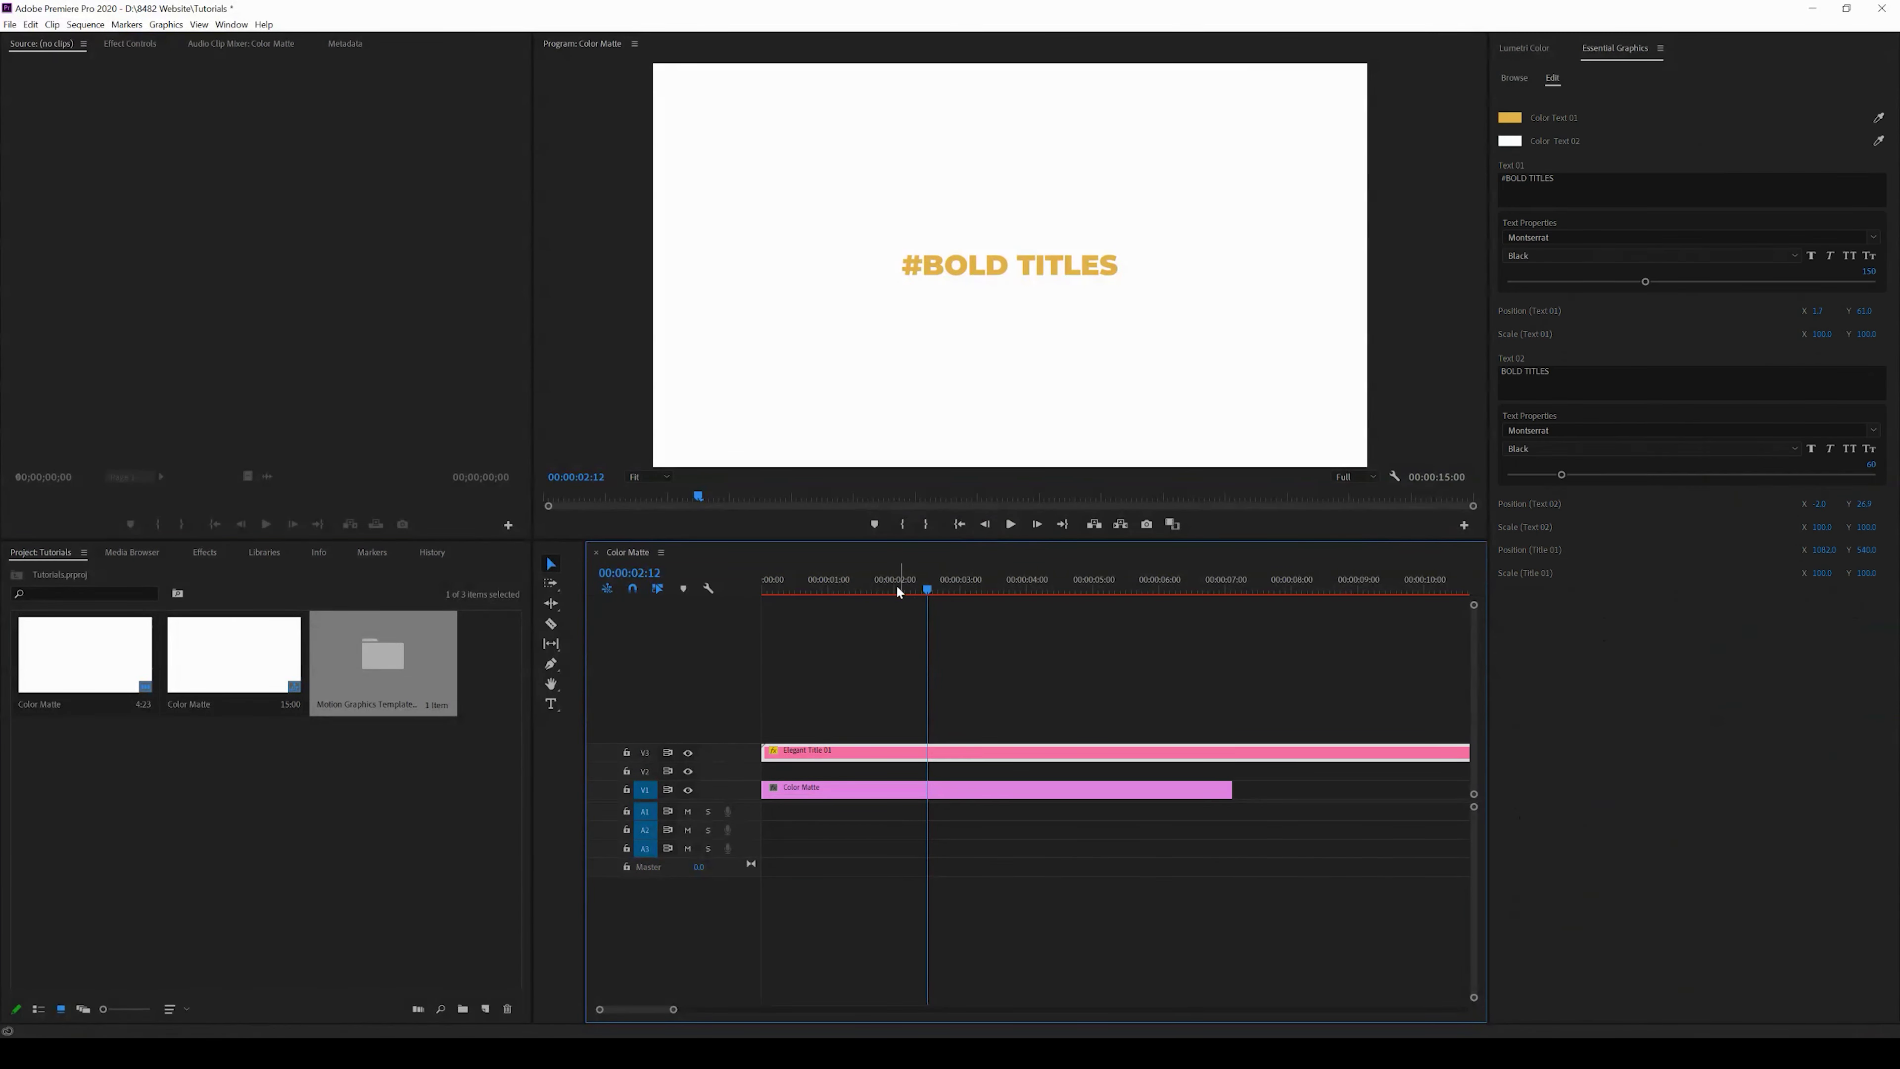
{"action": "left_click_drag", "start_coordinate": [897, 584], "coordinate": [723, 589]}
{"action": "left_click", "coordinate": [1015, 524]}
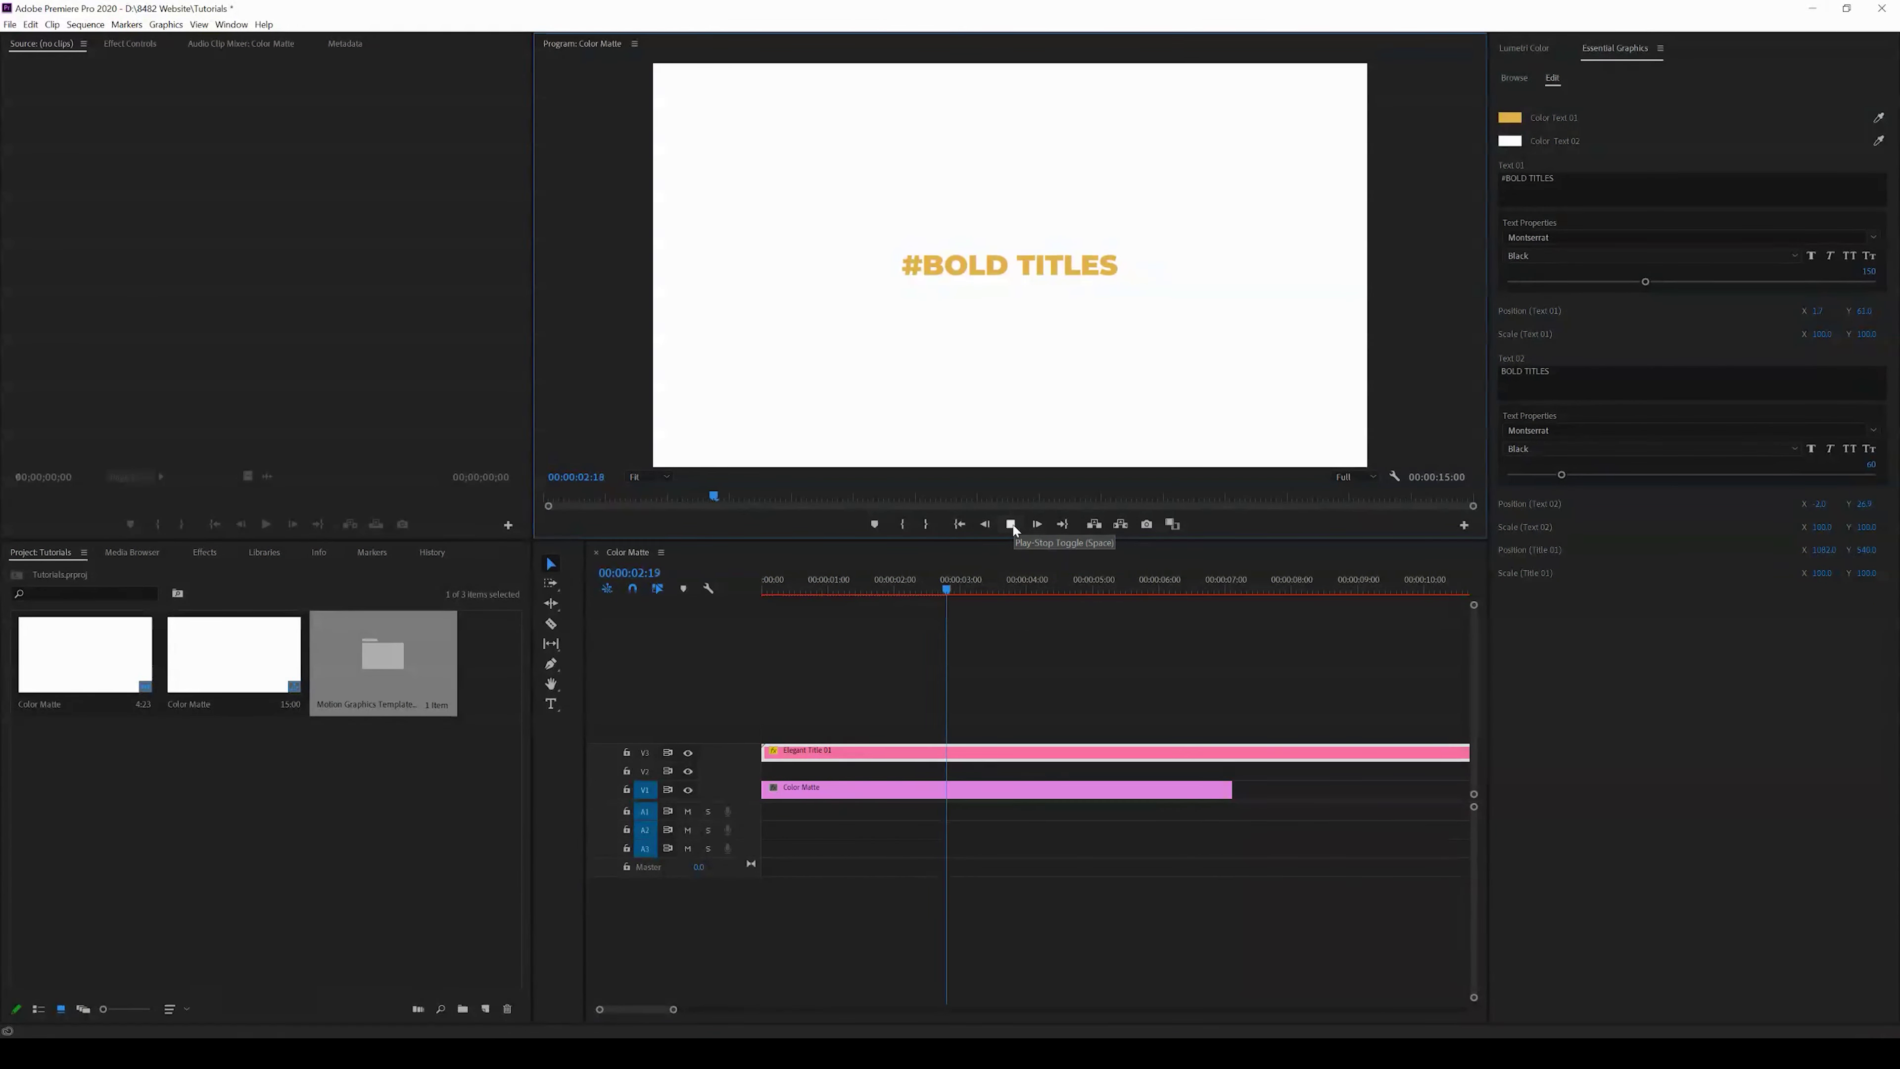
{"action": "left_click", "coordinate": [1010, 524]}
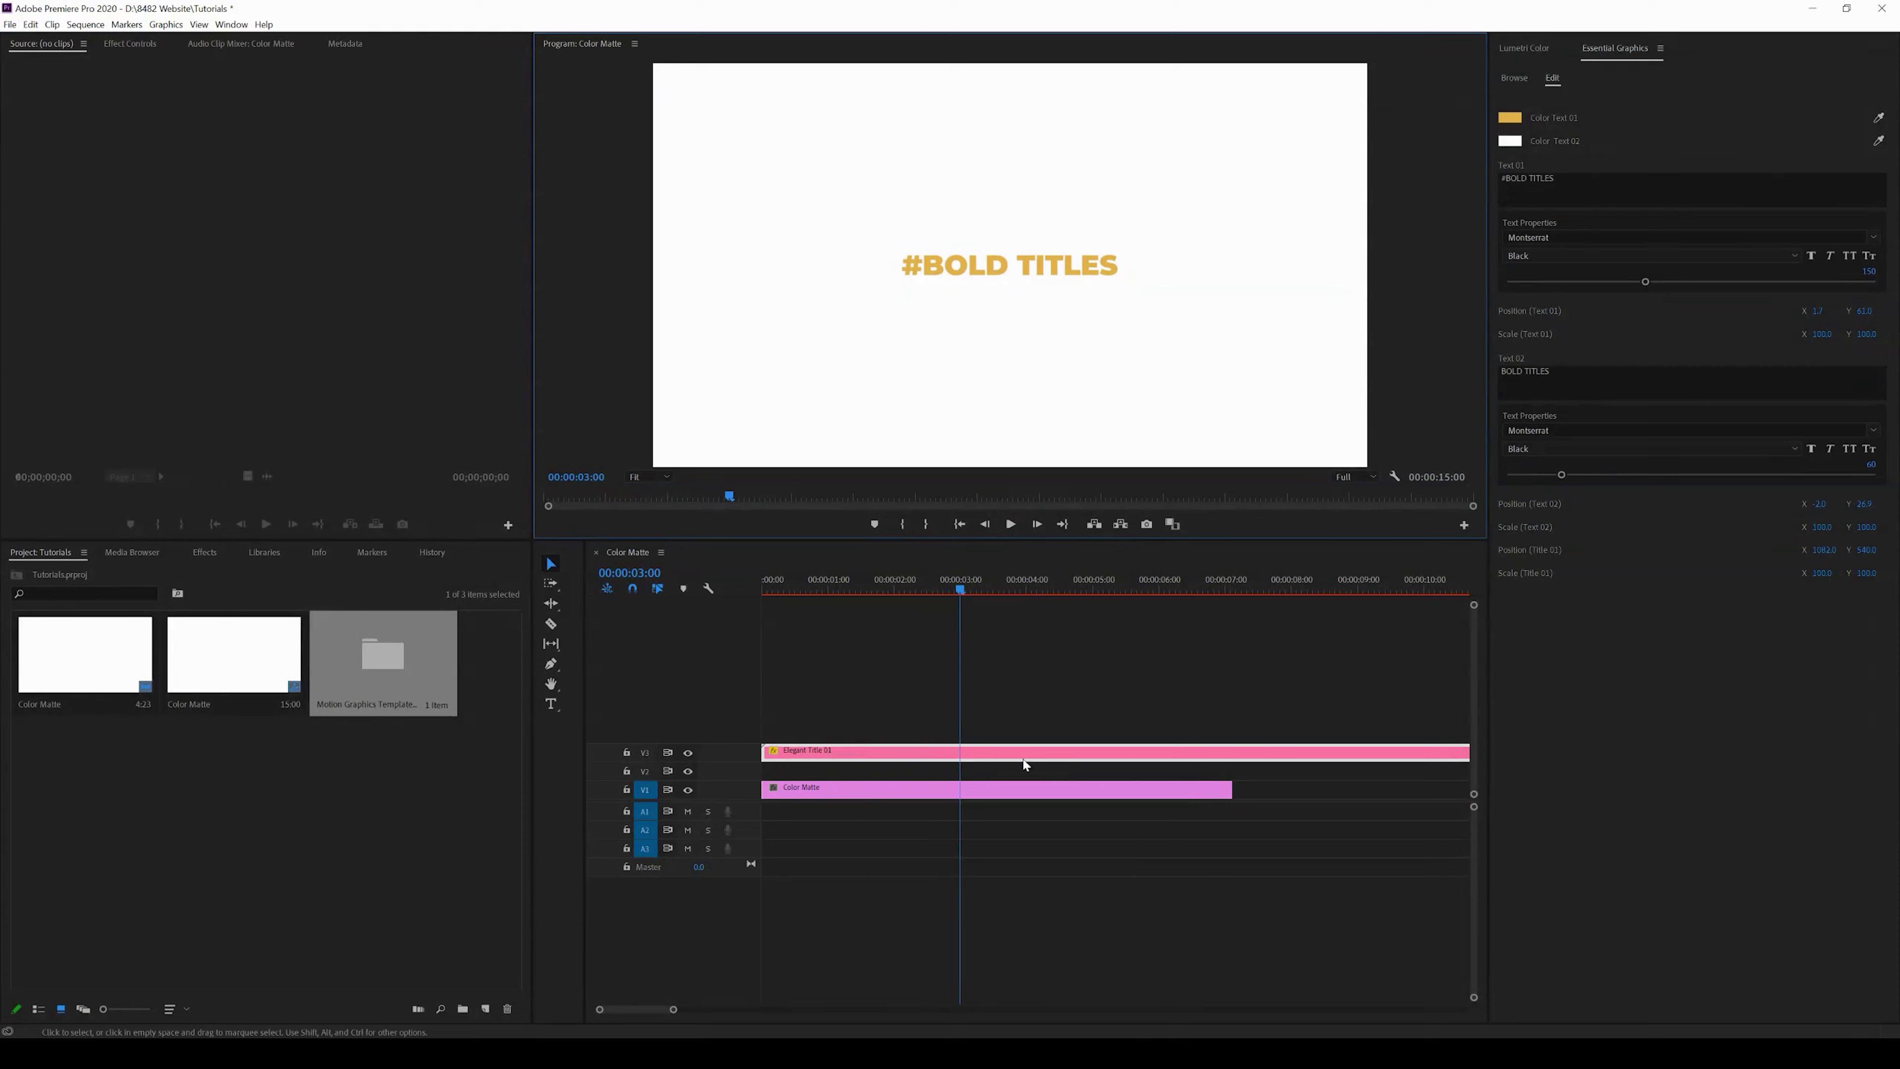
Change the Color Matte colour to black (000000) and replay the title over it
{"action": "double_click", "coordinate": [969, 795]}
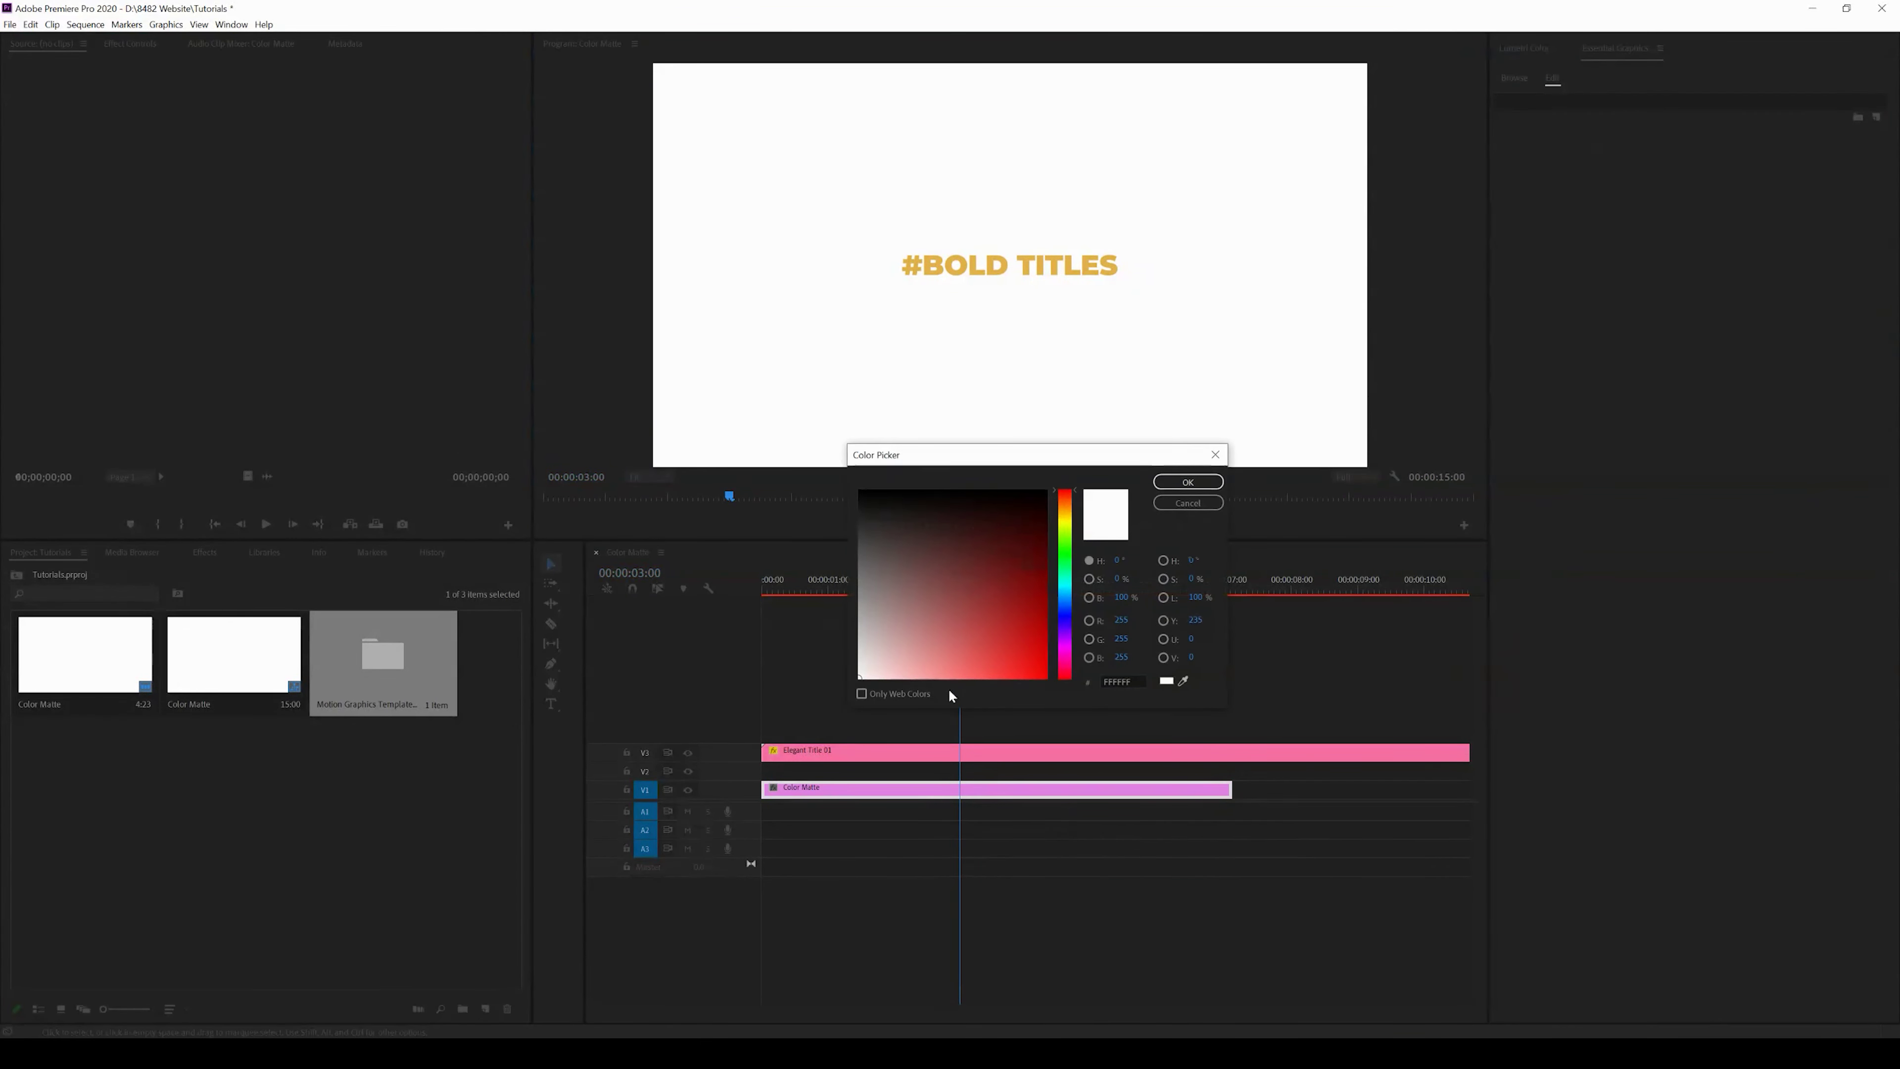
{"action": "left_click_drag", "start_coordinate": [912, 571], "coordinate": [798, 448]}
{"action": "left_click", "coordinate": [1215, 485]}
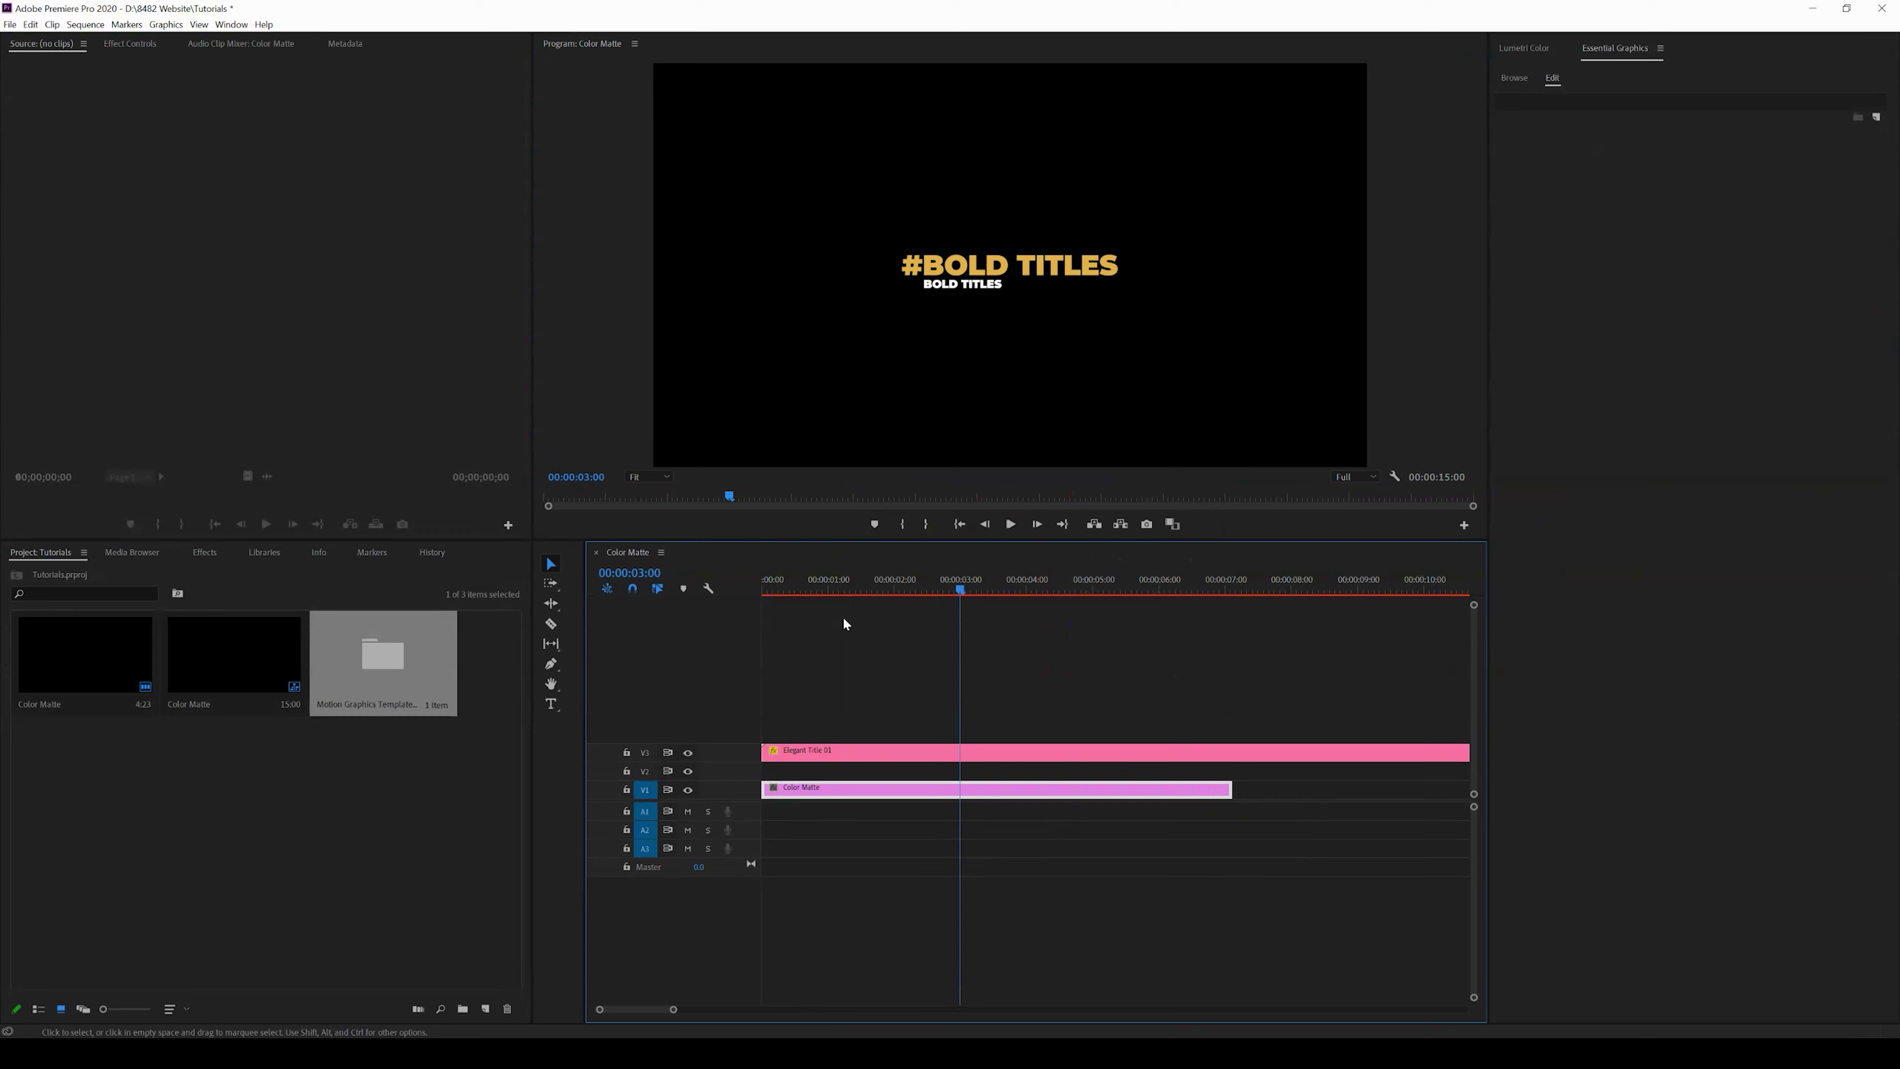
{"action": "left_click", "coordinate": [764, 589]}
{"action": "left_click", "coordinate": [1007, 526]}
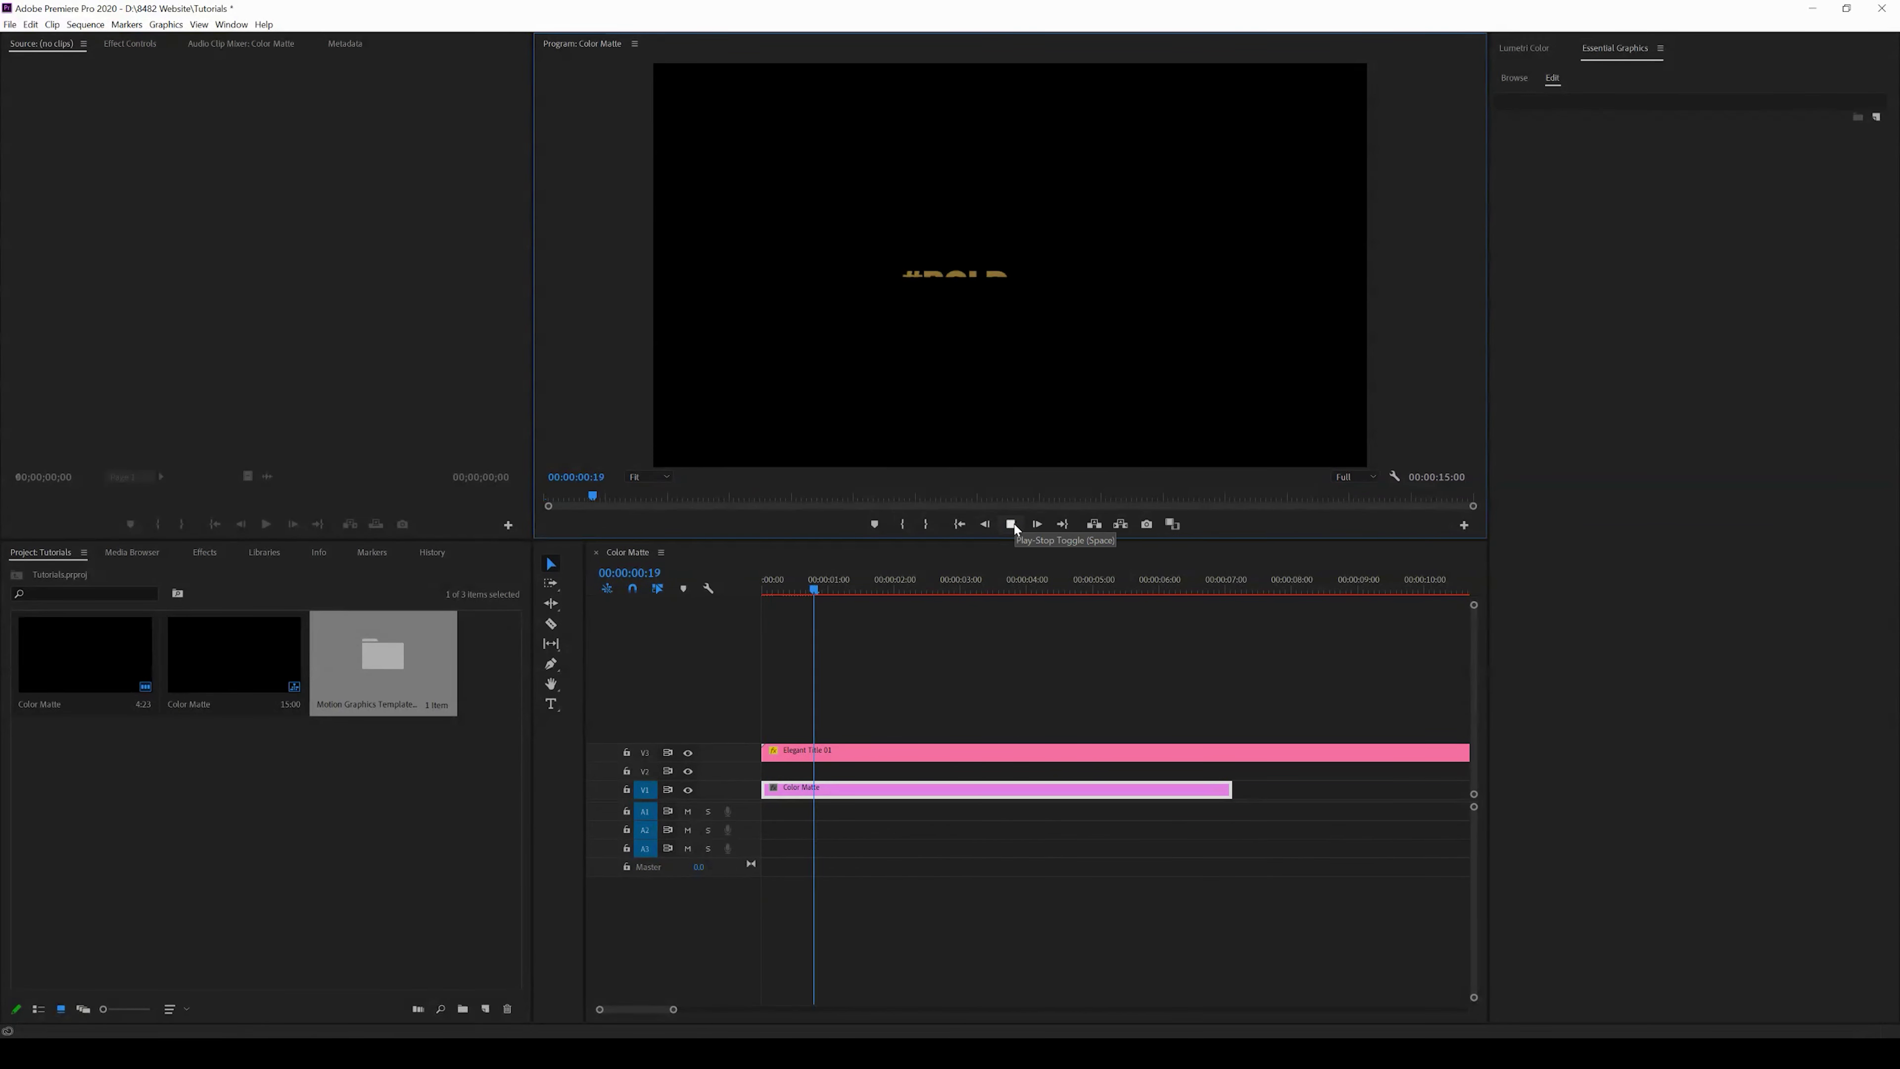
{"action": "left_click", "coordinate": [1010, 526]}
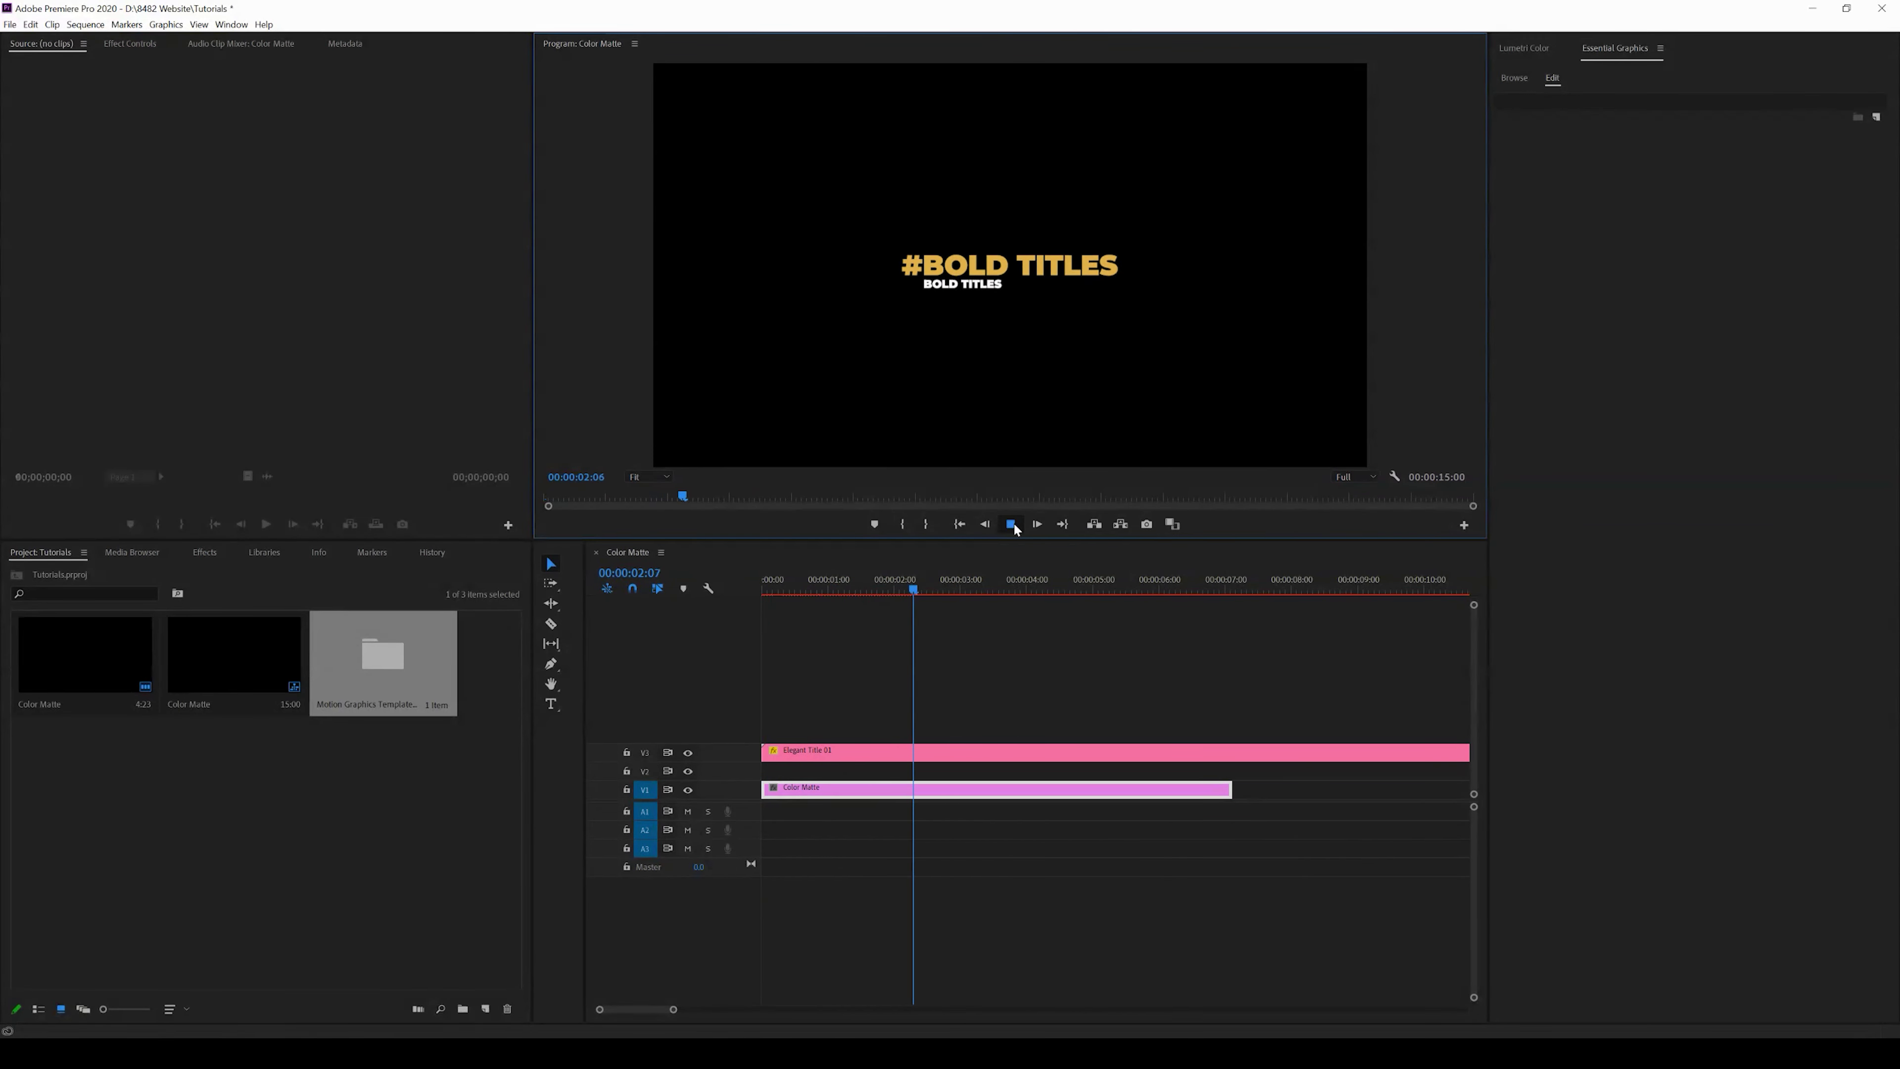
Replace Text 01 with 'Awesome Tutorial' and Text 02 with 'Like and subscribe!' in Essential Graphics Edit
{"action": "left_click", "coordinate": [986, 756]}
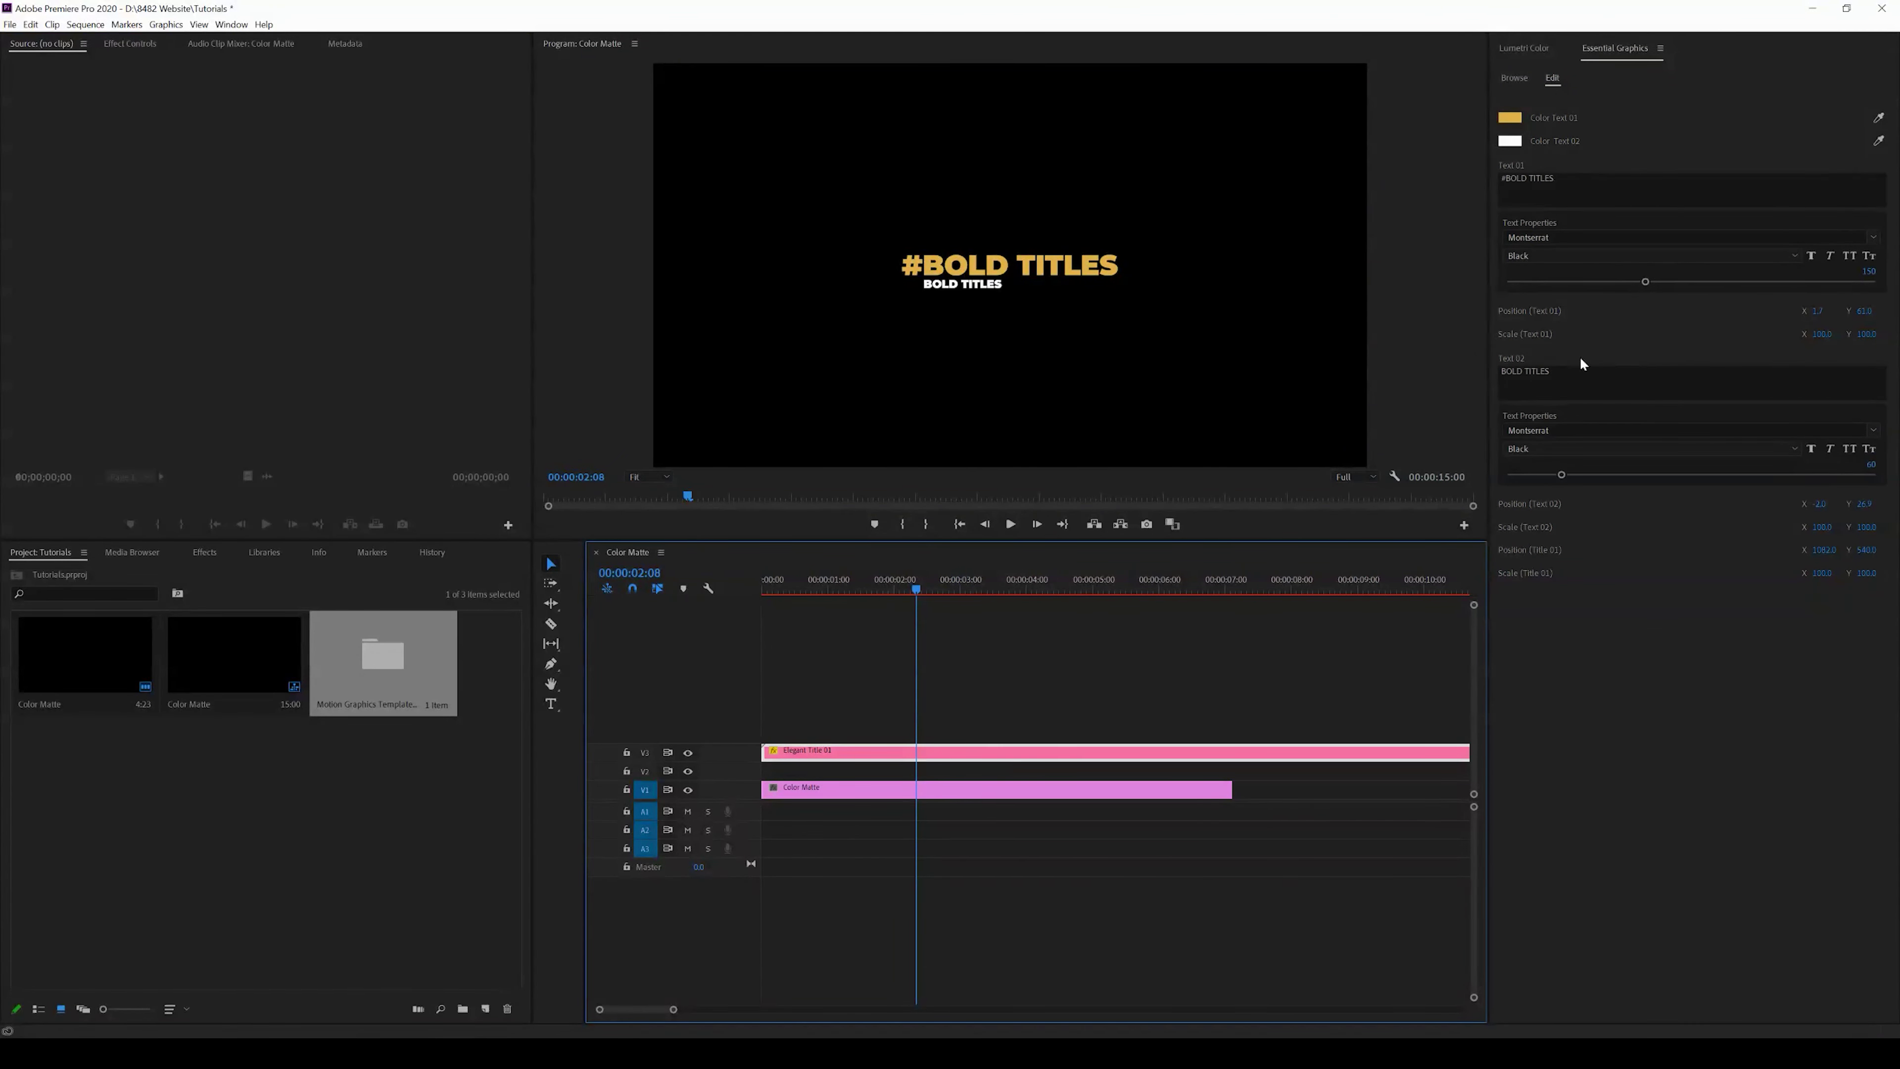
{"action": "left_click", "coordinate": [1578, 181]}
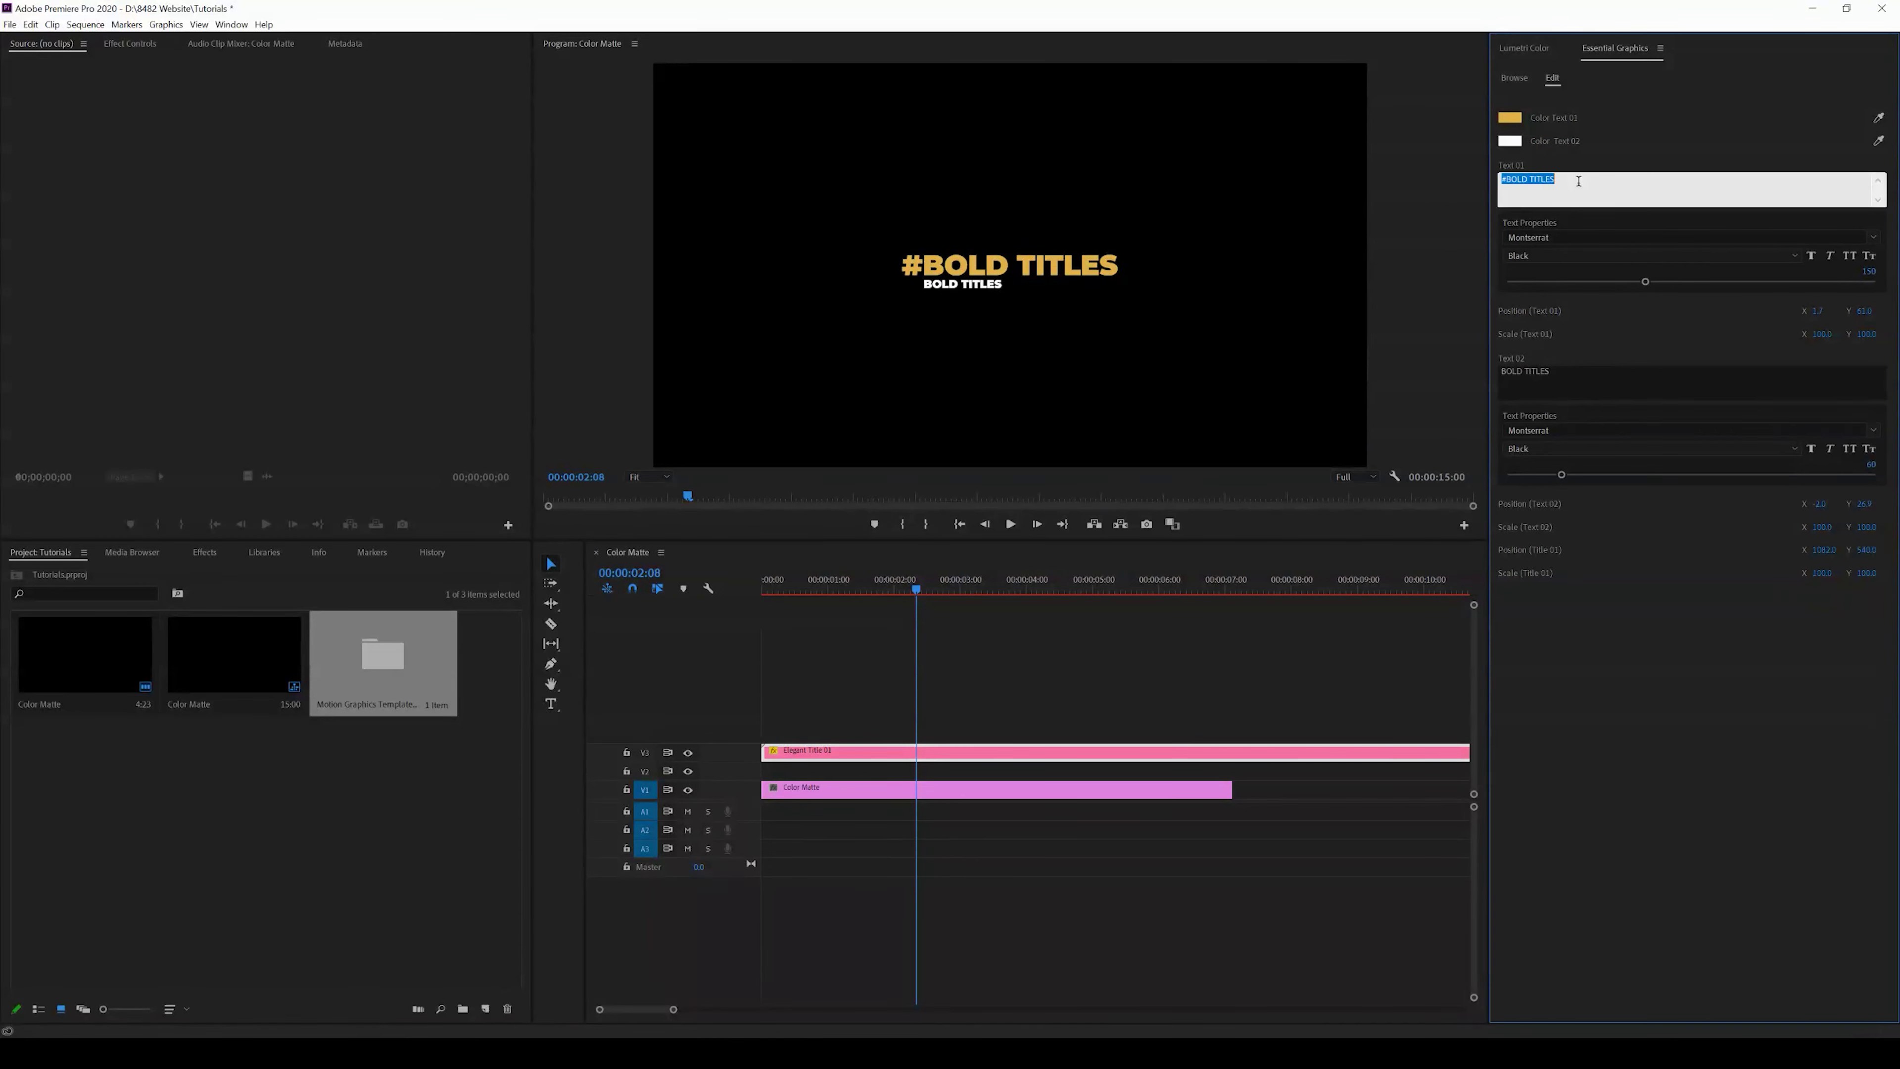
{"action": "type", "text": "Awesome Tutorial"}
{"action": "left_click", "coordinate": [1577, 371]}
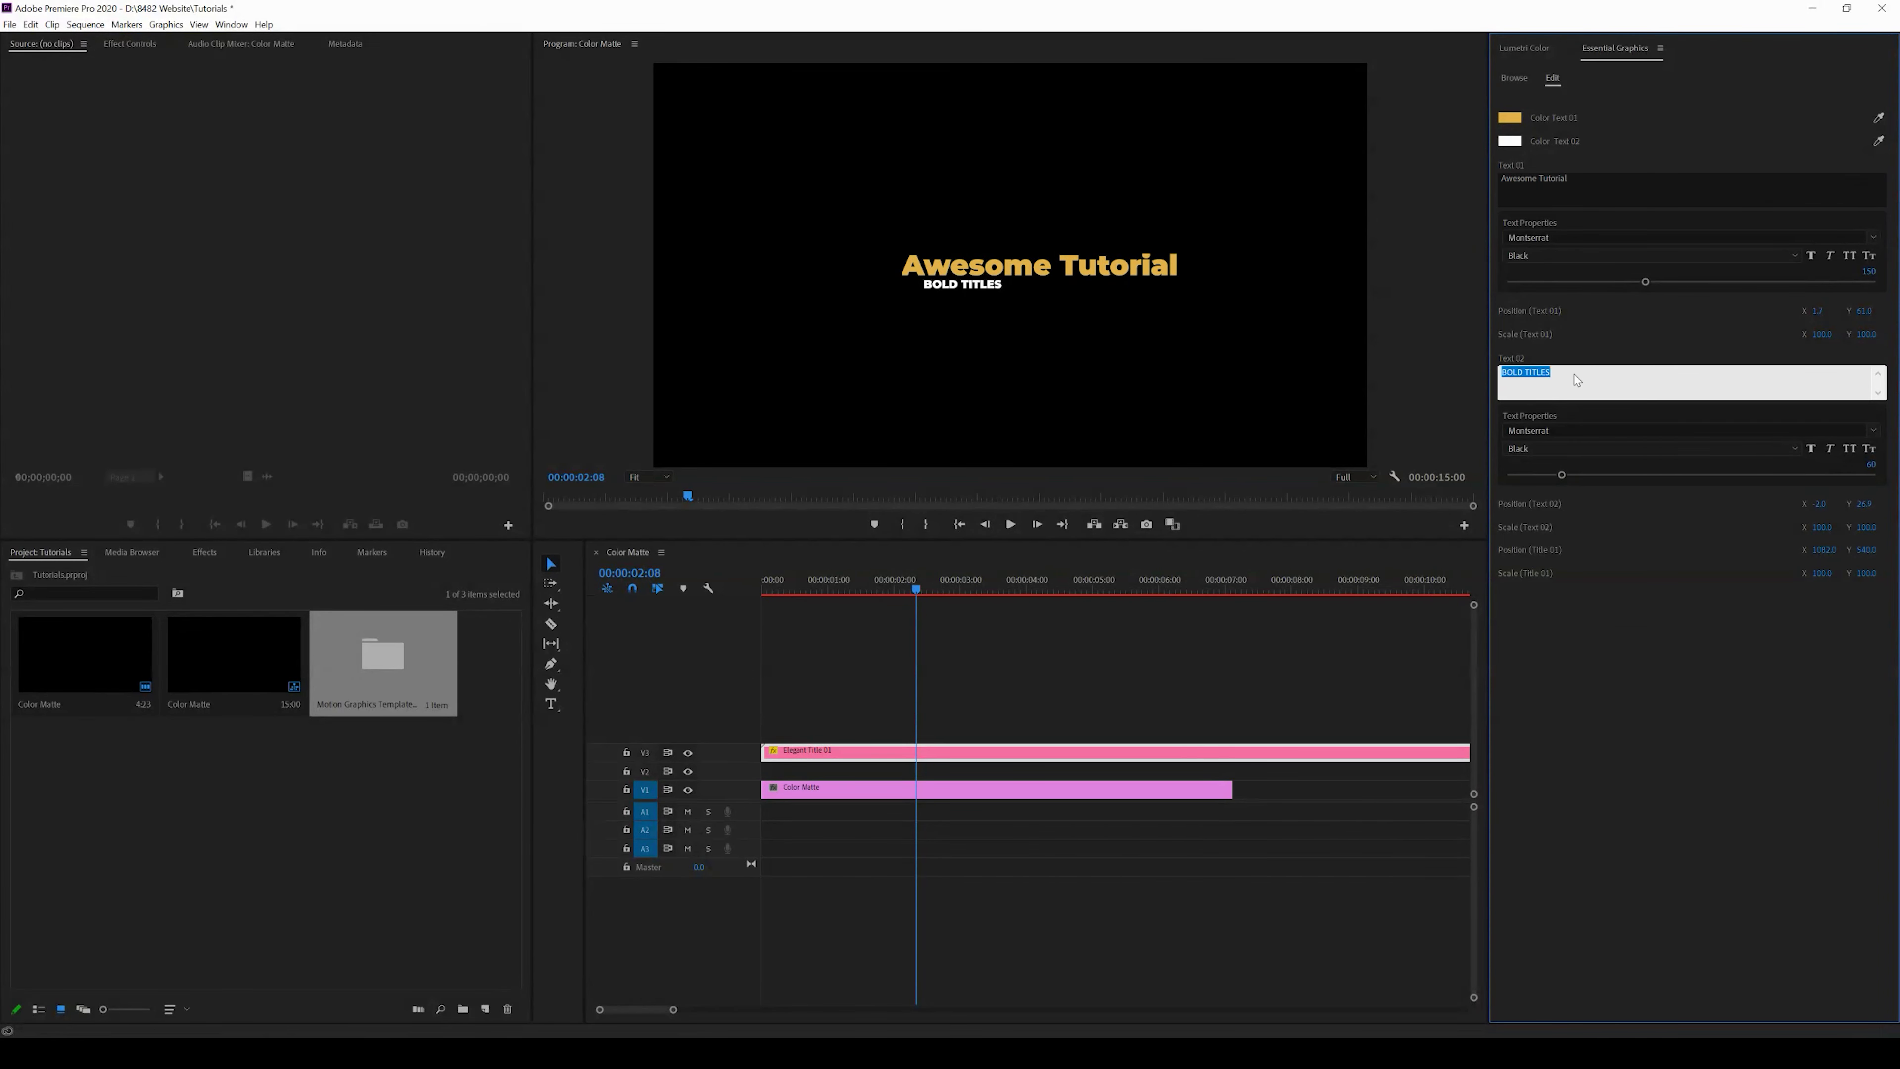
{"action": "type", "text": "Like and subscribe!"}
{"action": "left_click", "coordinate": [1584, 355]}
Play back the edited Elegant Title sequence from the start to review it
{"action": "left_click_drag", "start_coordinate": [916, 589], "coordinate": [729, 598]}
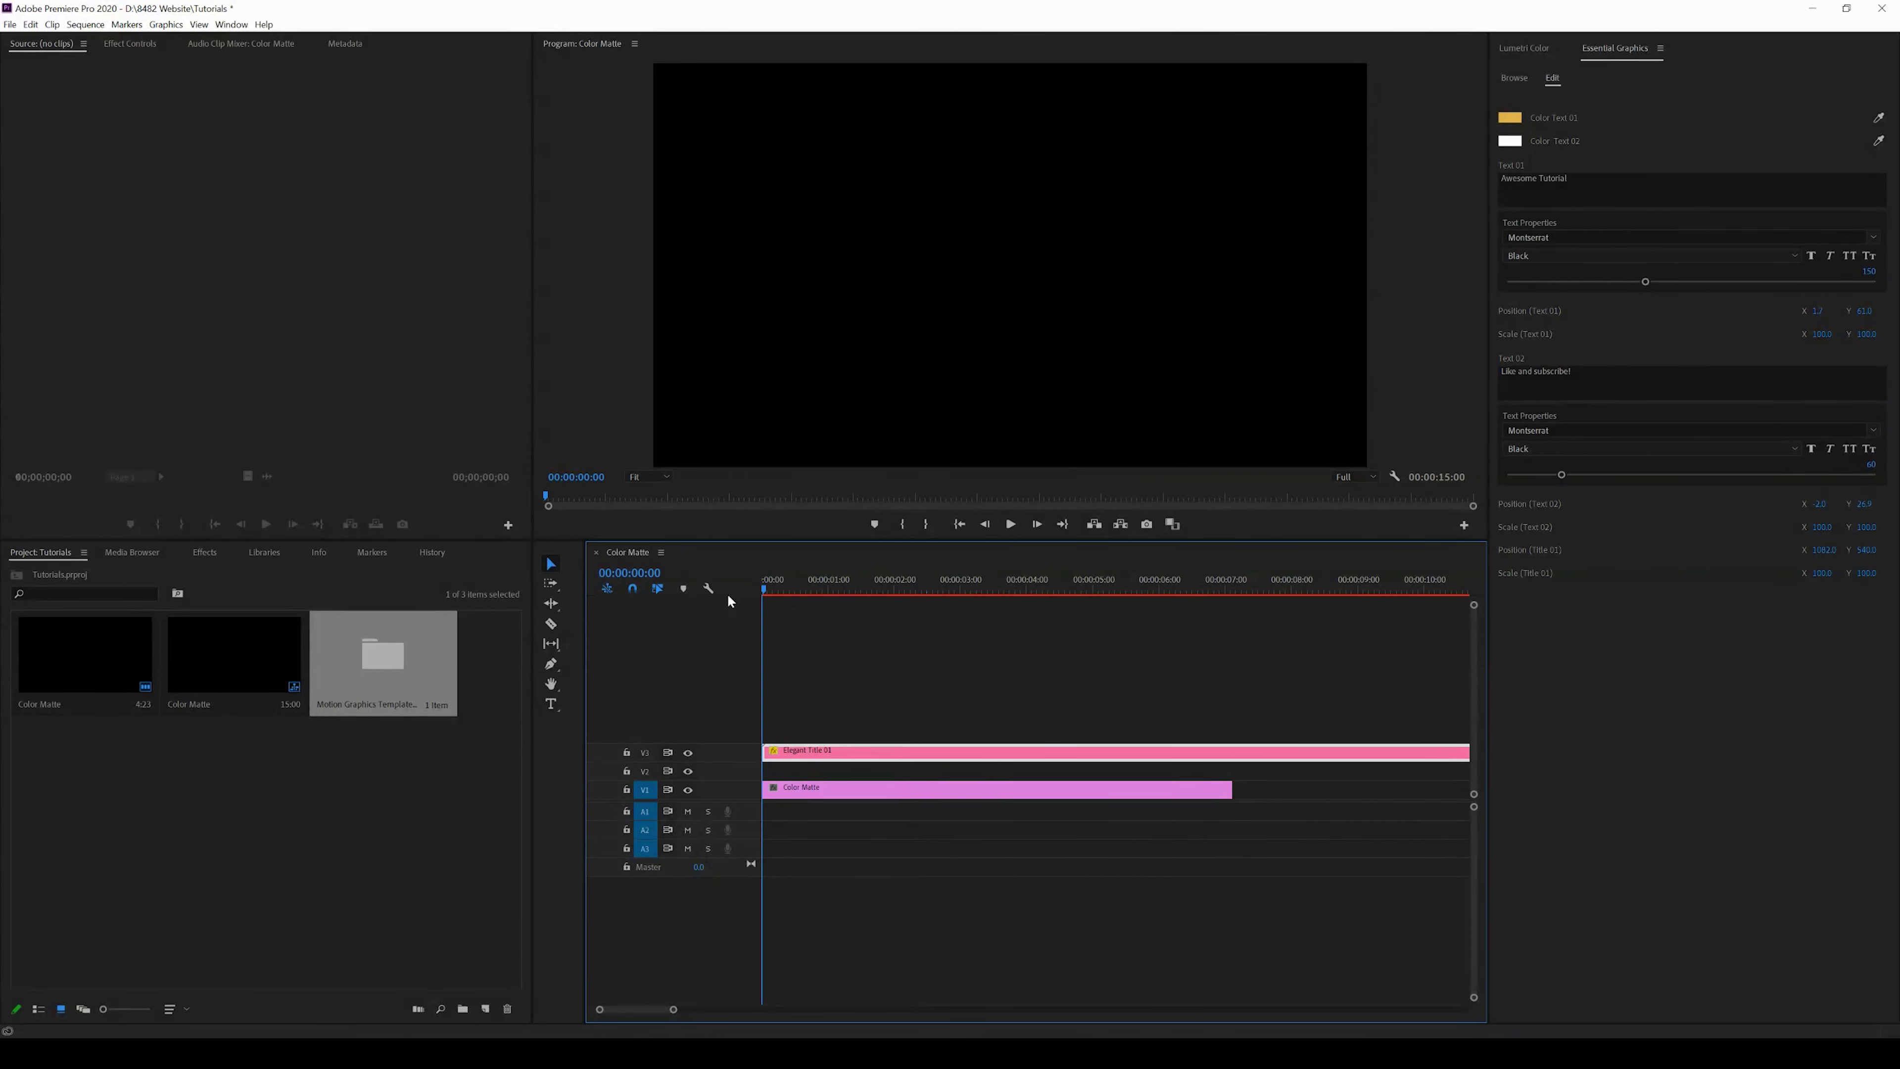
{"action": "left_click", "coordinate": [1011, 524]}
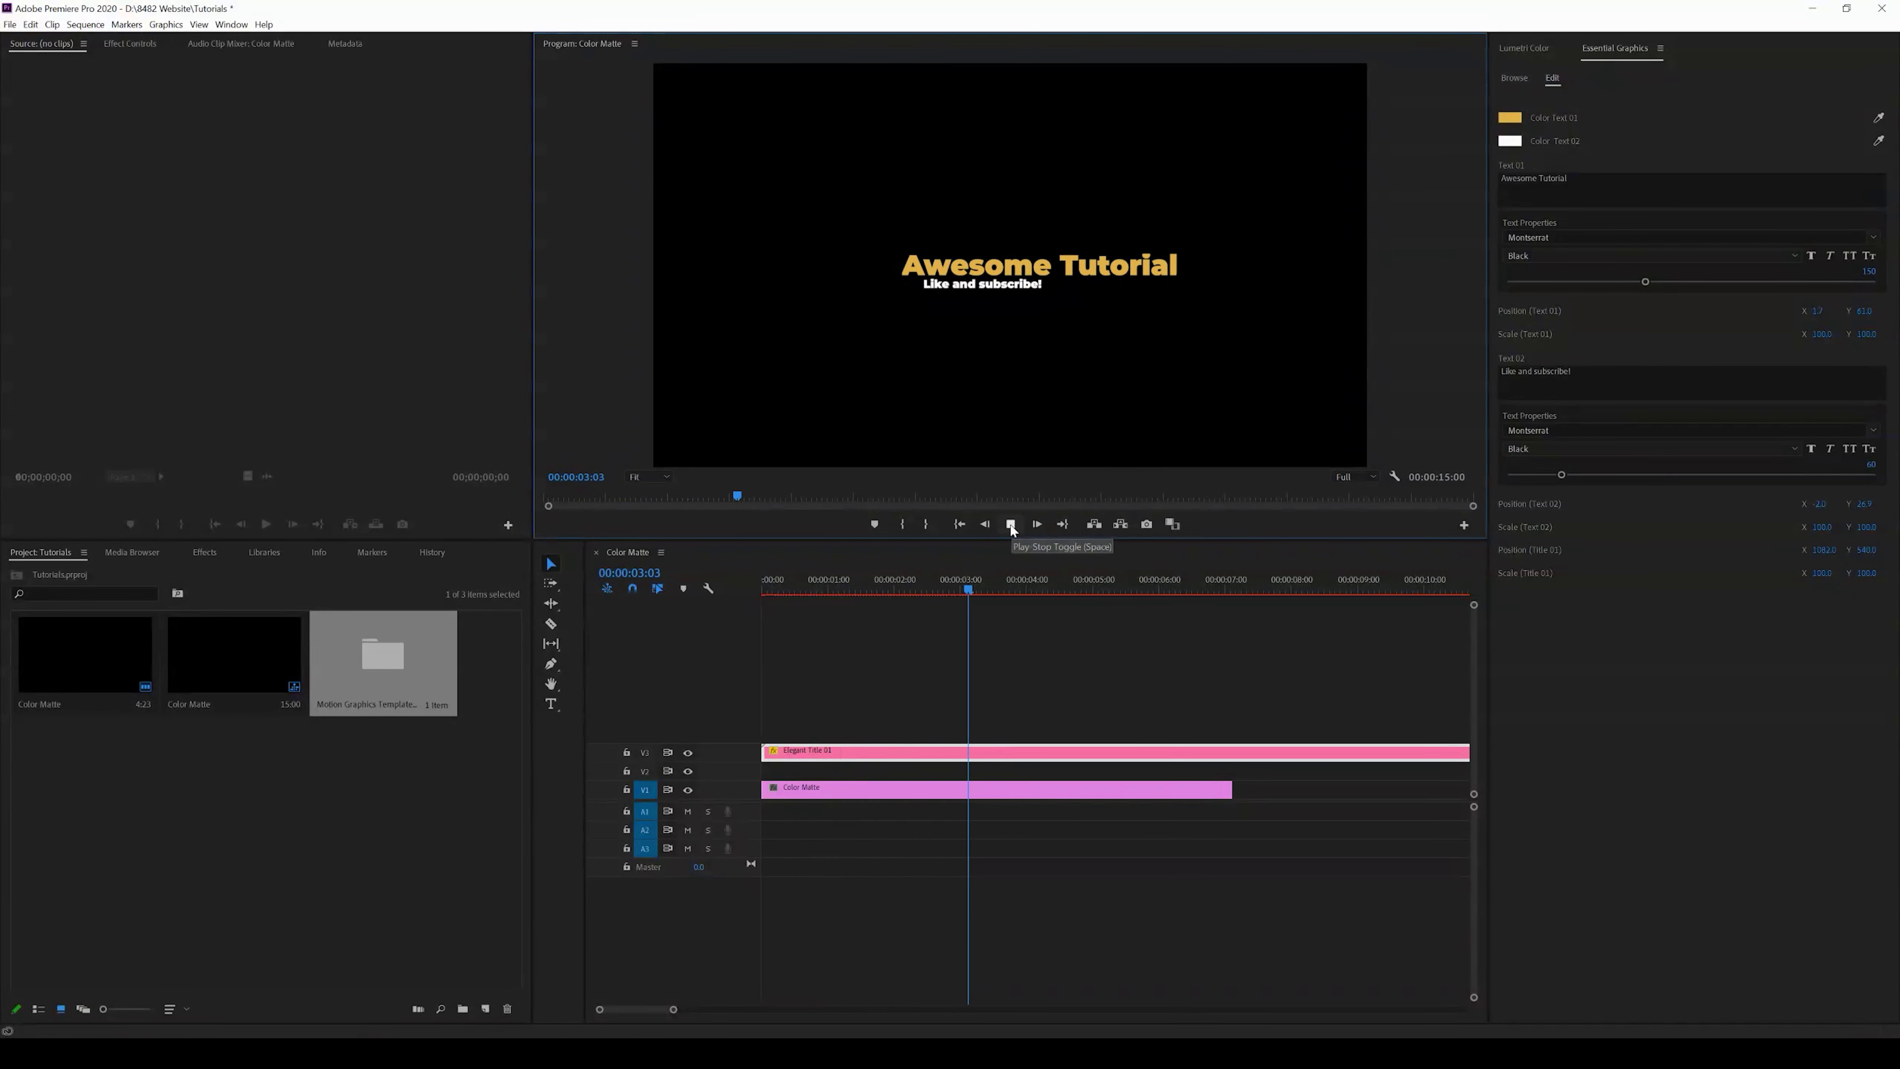
{"action": "left_click", "coordinate": [1011, 524]}
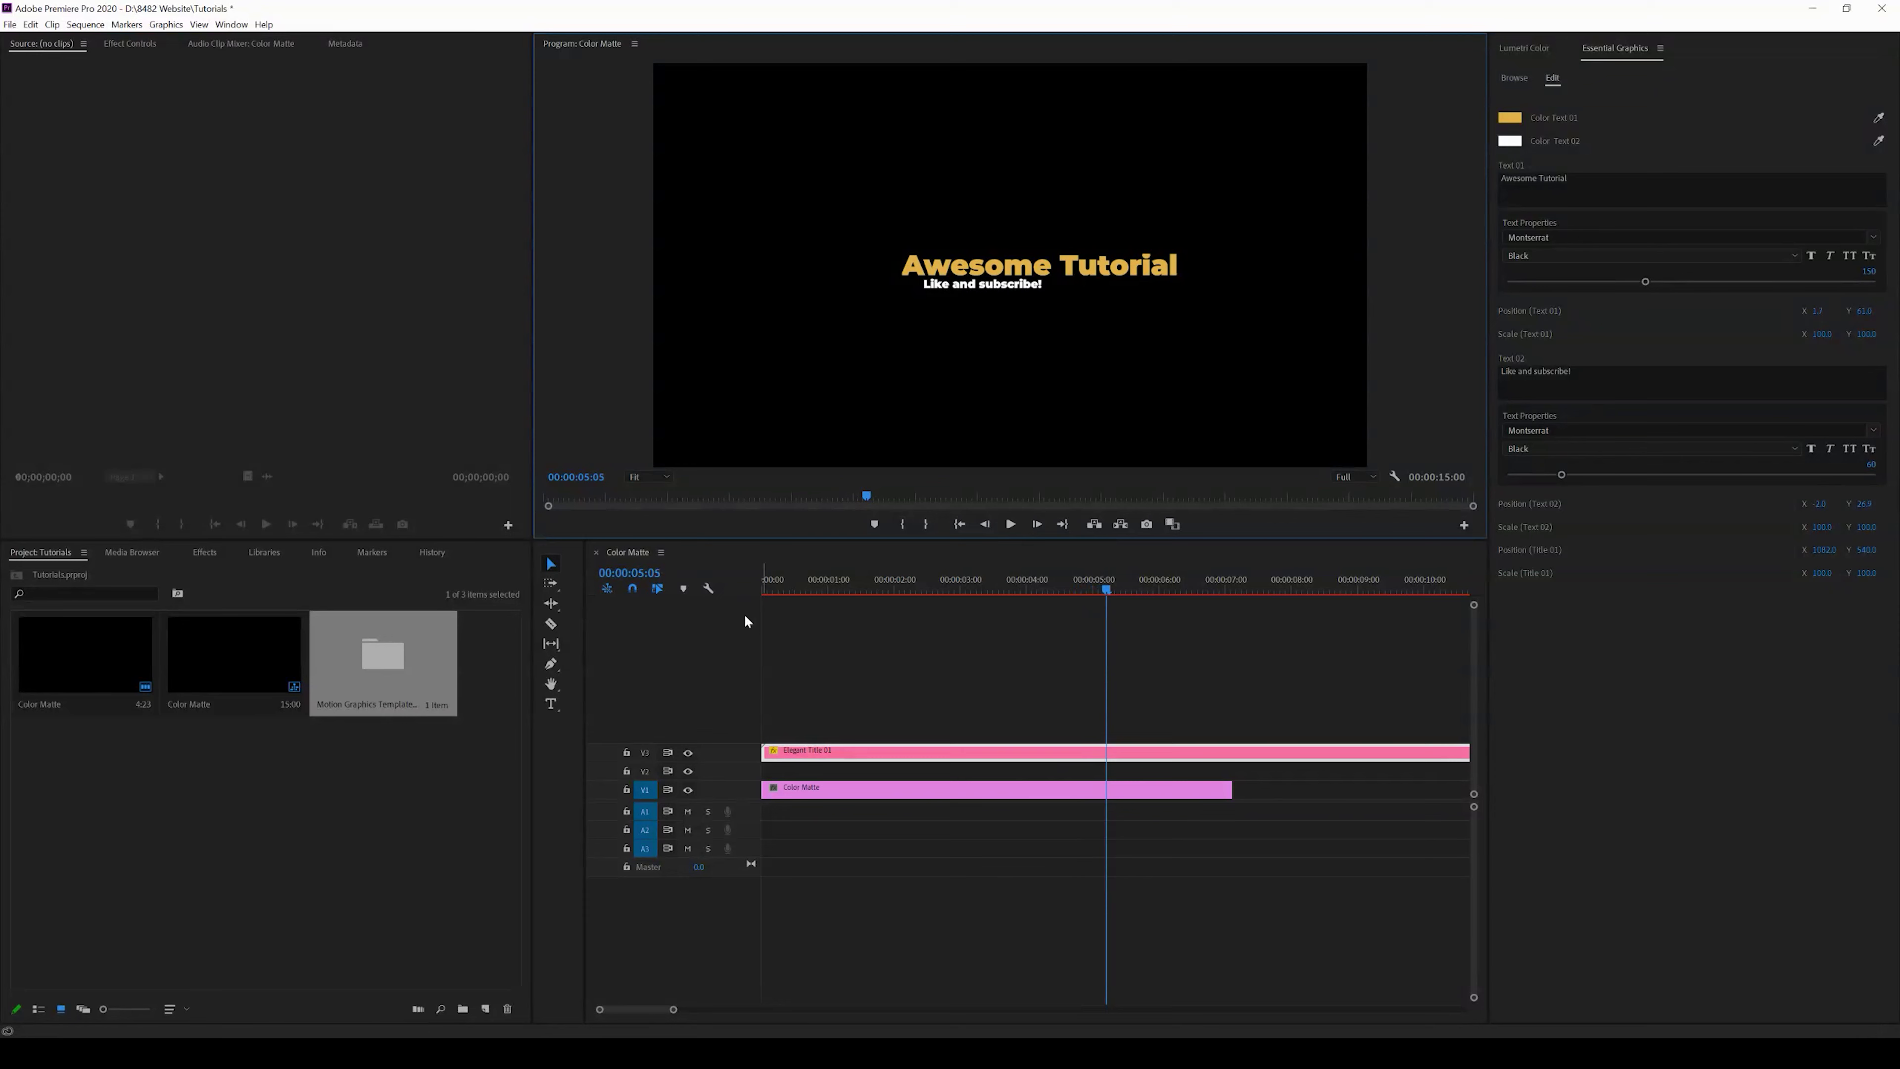
Razor-cut the title clip at the Color Matte's end and delete the leftover portion
{"action": "left_click", "coordinate": [551, 624]}
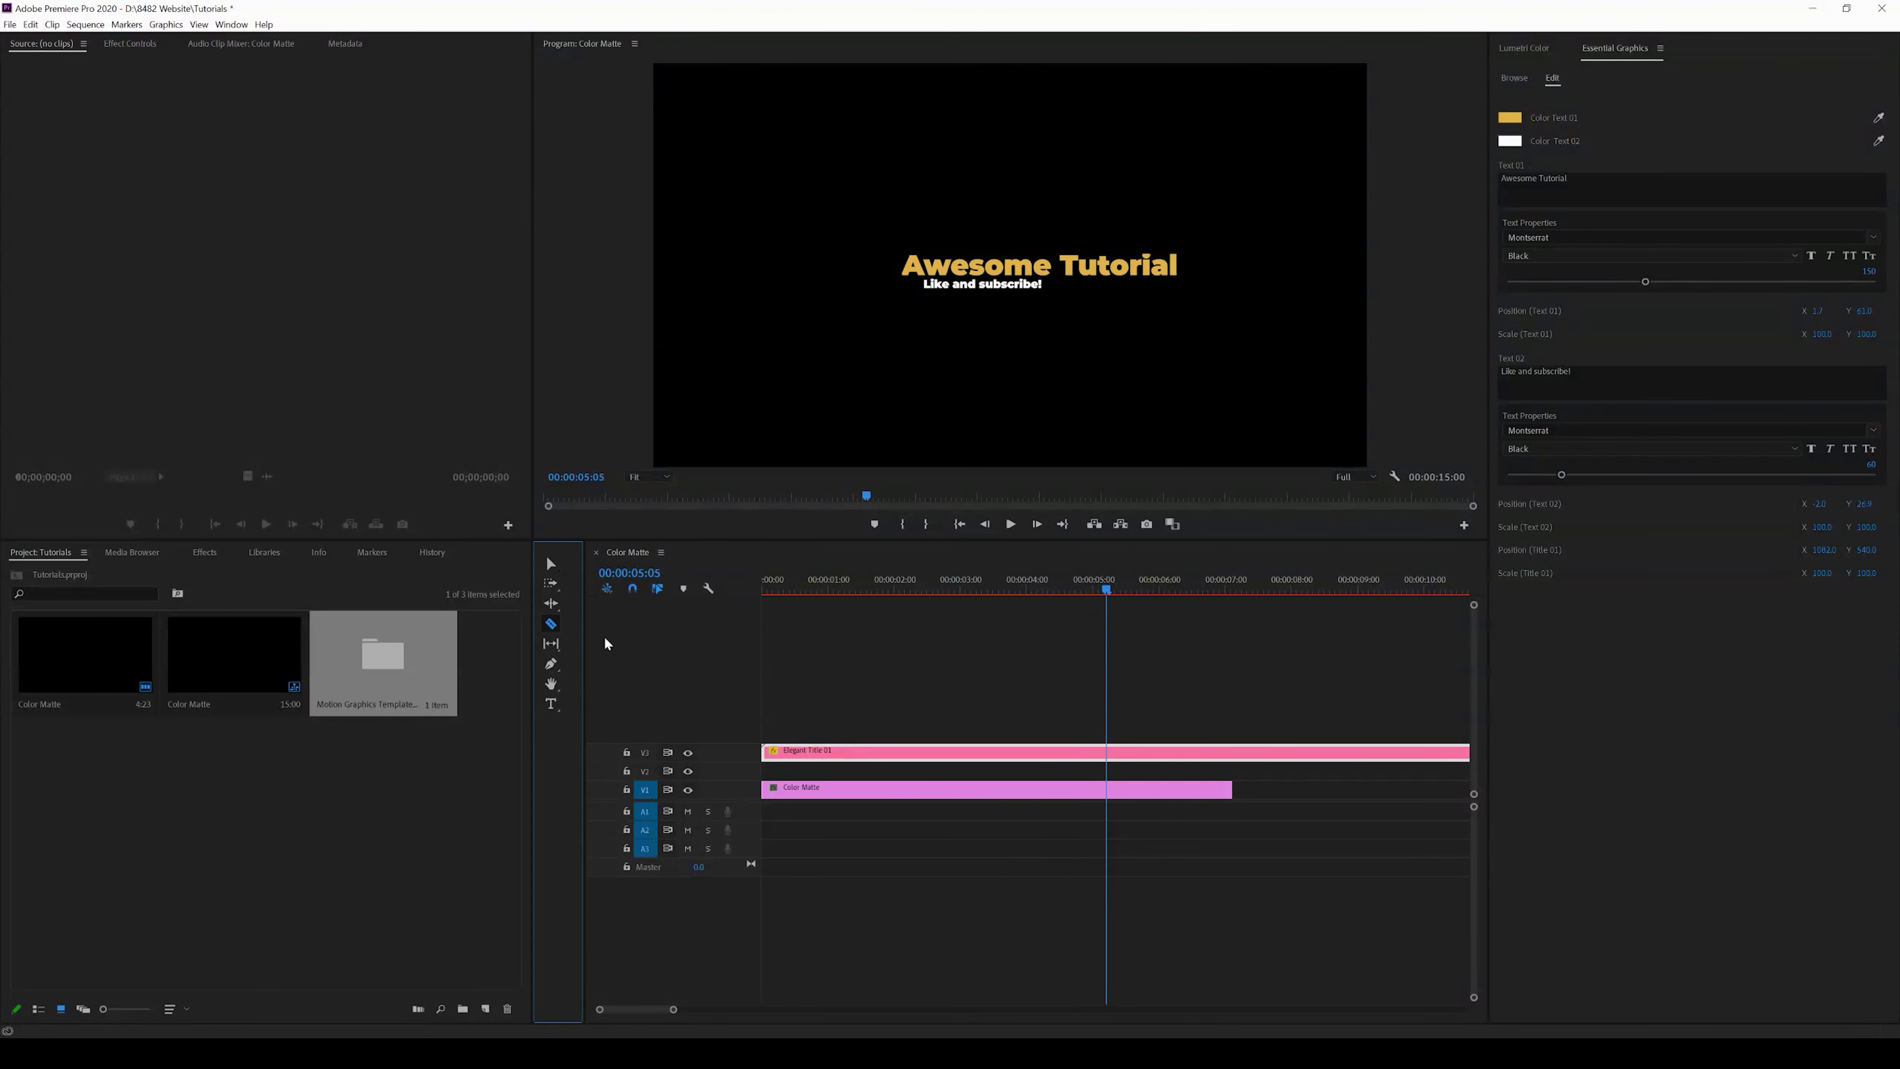
{"action": "left_click", "coordinate": [1232, 751]}
{"action": "left_click", "coordinate": [554, 564]}
{"action": "left_click_drag", "start_coordinate": [1277, 704], "coordinate": [1331, 838]}
{"action": "key", "text": "Delete"}
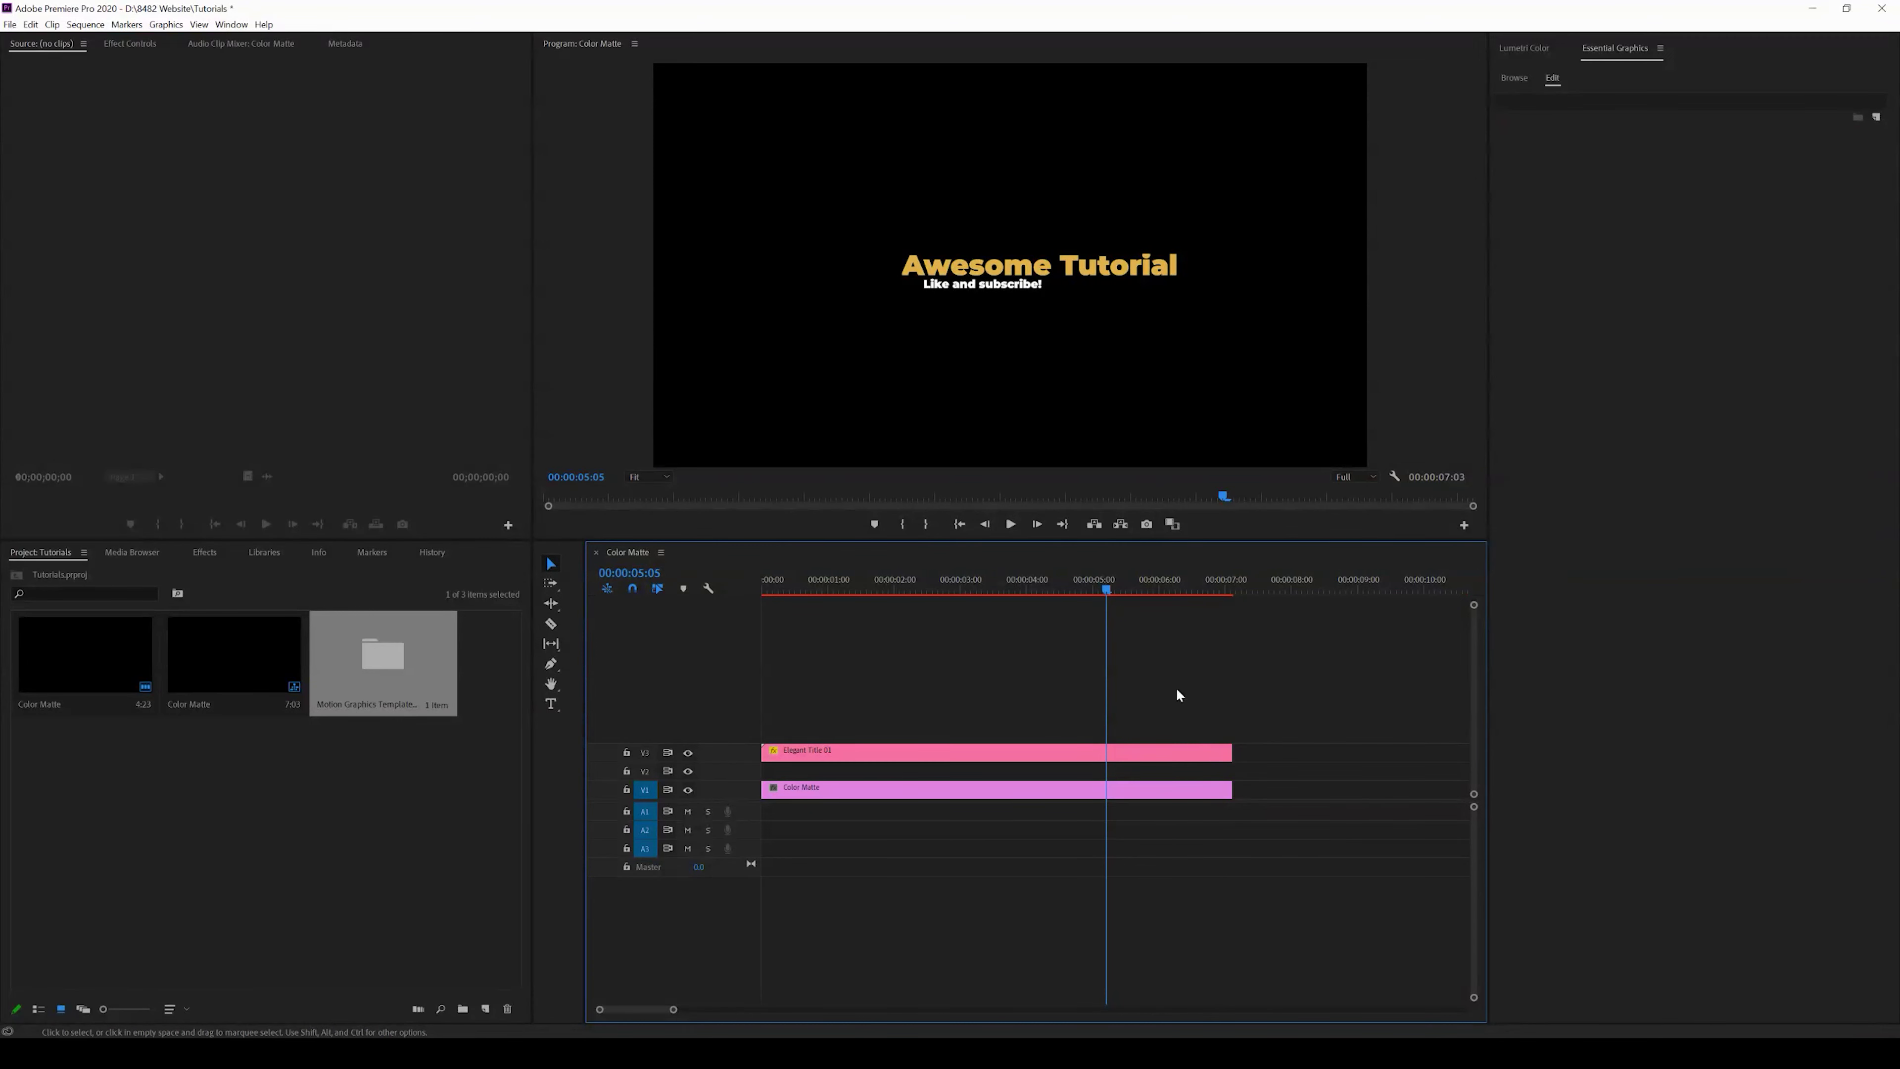